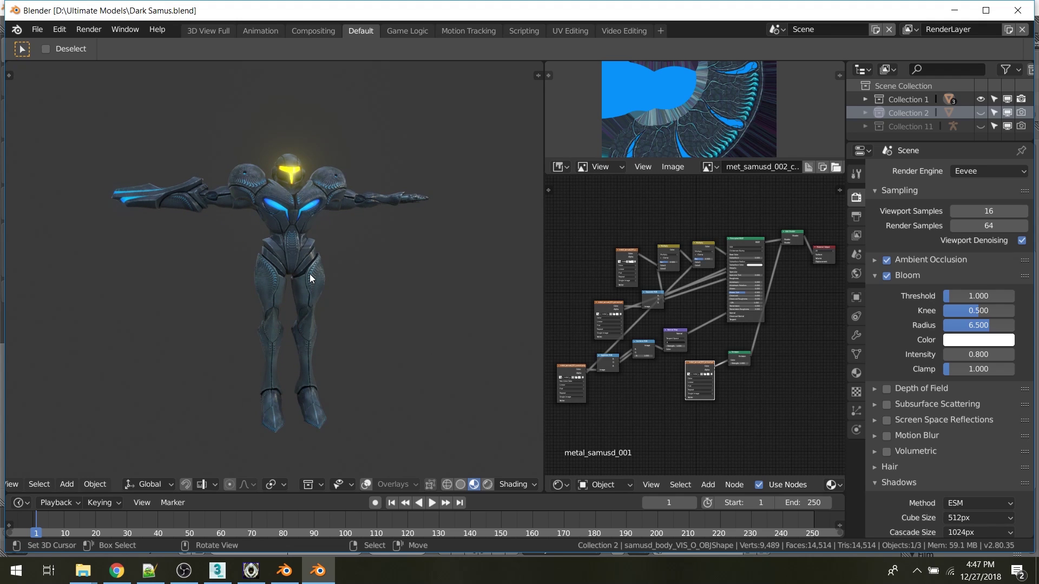
Inspect the Dark Samus model in the 3D viewport from a closer angle and with rendered shading
middle_drag(291, 264, 251, 249)
scroll(241, 238, up, 2)
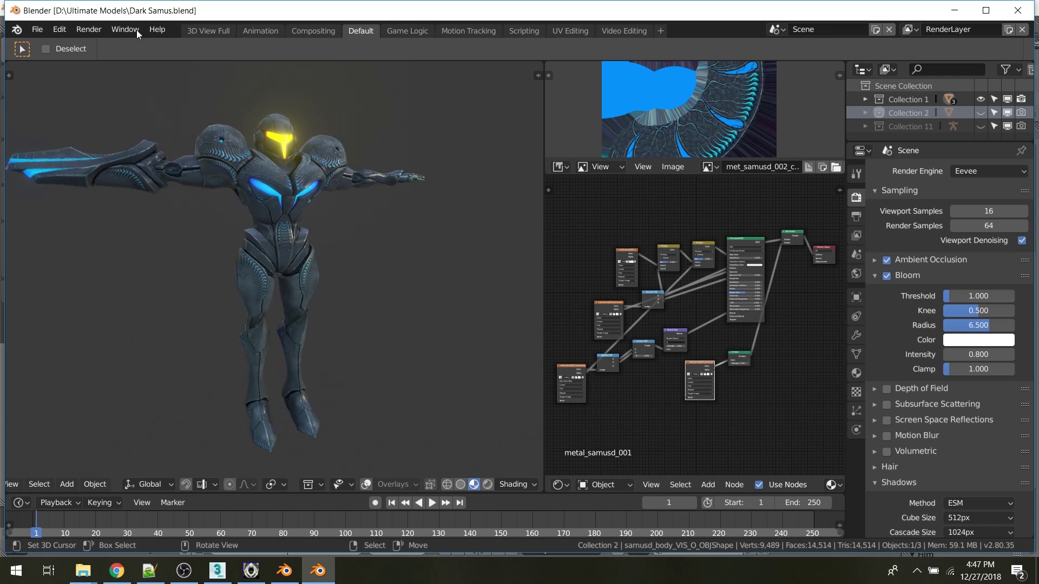
shift+middle_drag(248, 259, 270, 280)
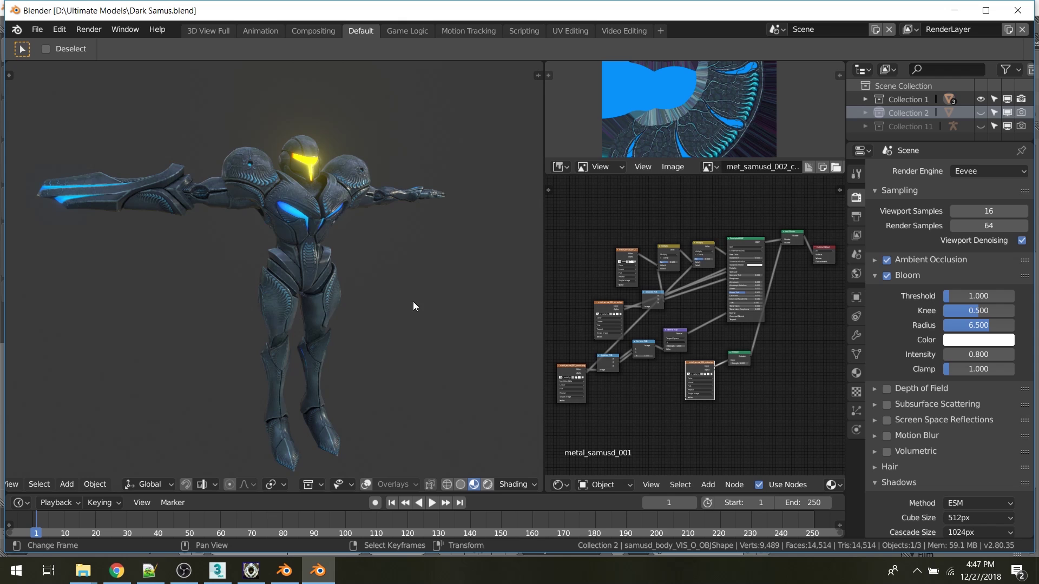
click(486, 484)
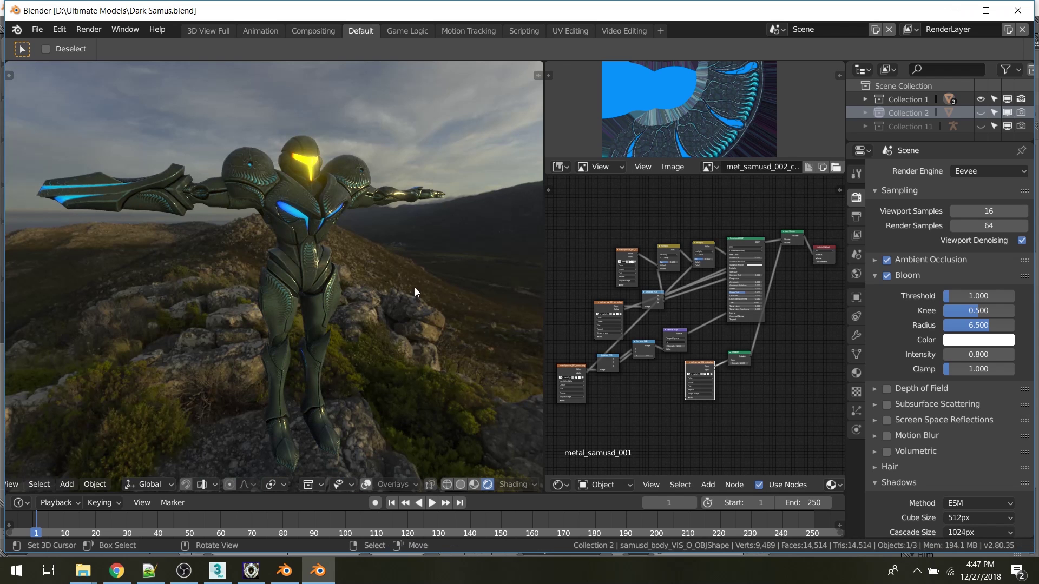
mouse_move(414, 287)
middle_down()
mouse_move(321, 288)
mouse_move(393, 309)
mouse_move(434, 287)
mouse_move(410, 290)
middle_up()
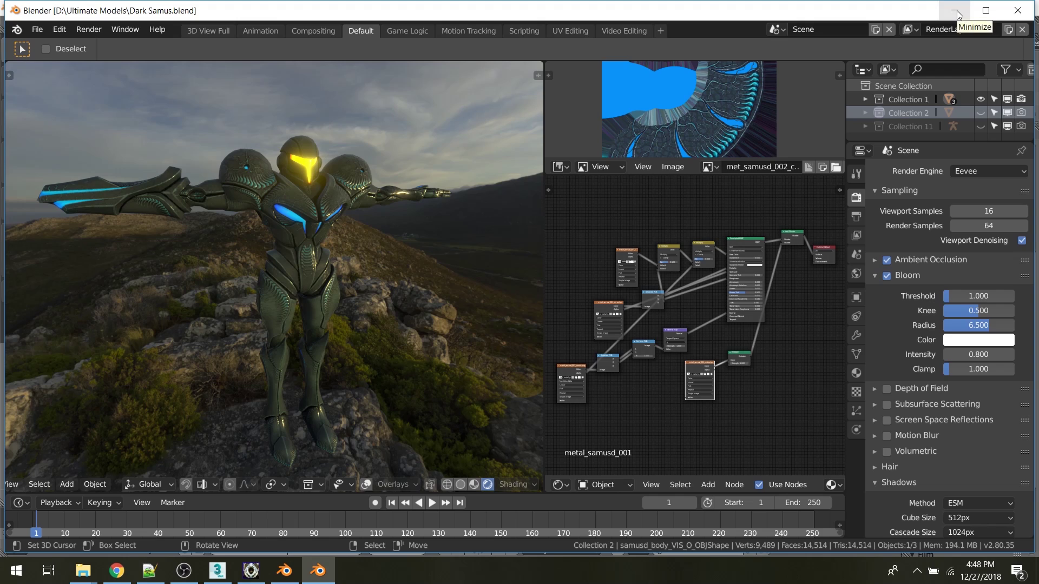
Close the Dark Samus scene, clear the OBS window out of the way and switch to 3ds Max
click(1013, 10)
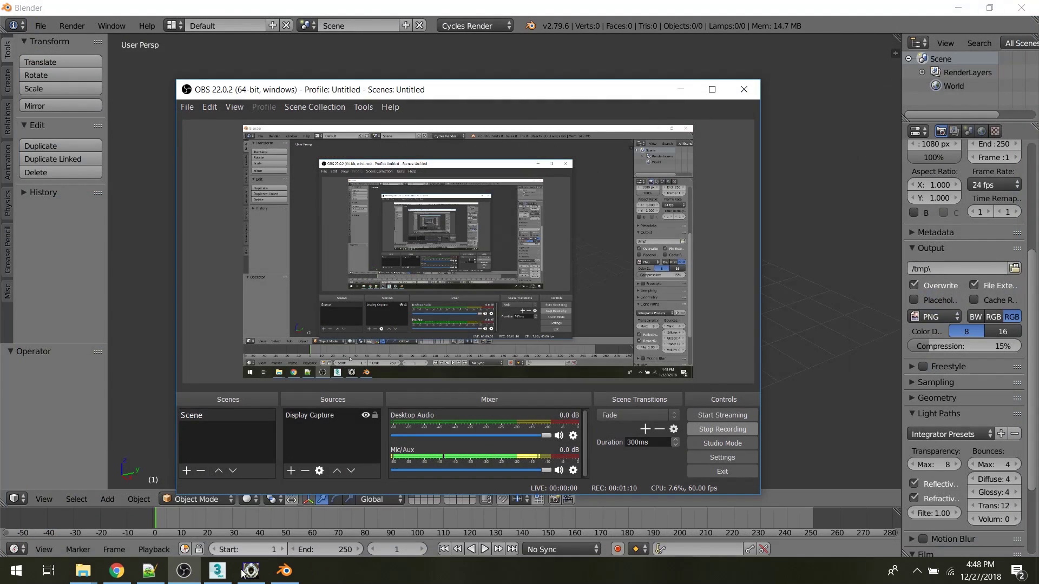
click(681, 90)
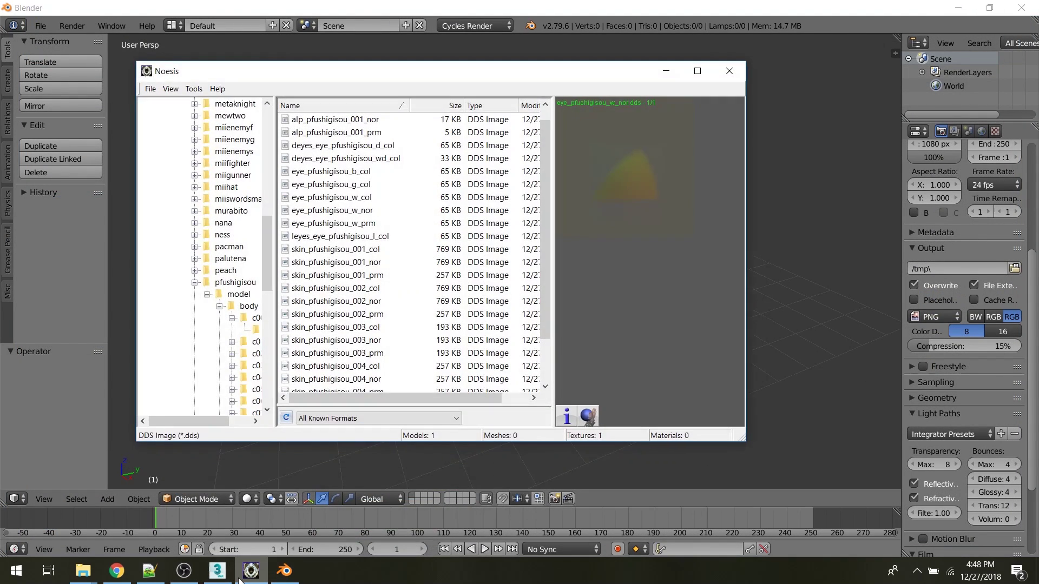
click(217, 571)
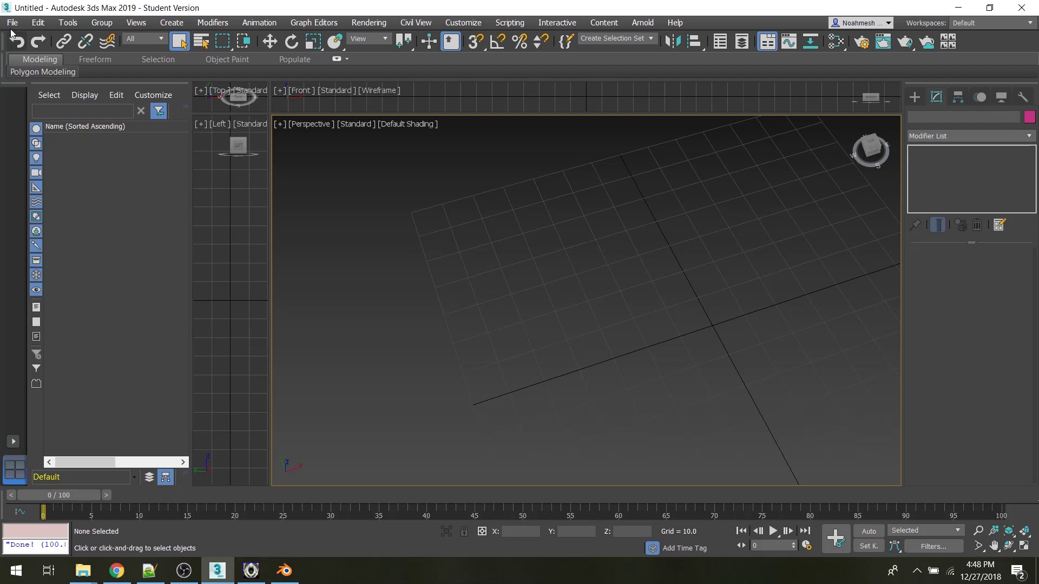
Run the SSBUlt_NUMDLB MAXScript from the ultimate model processing folder
click(509, 24)
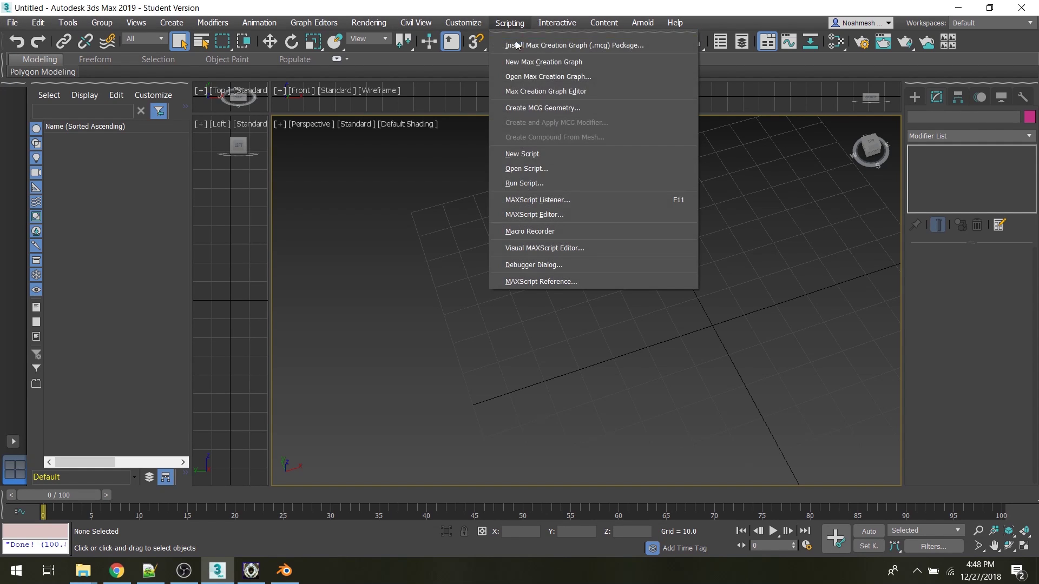
click(531, 171)
click(358, 134)
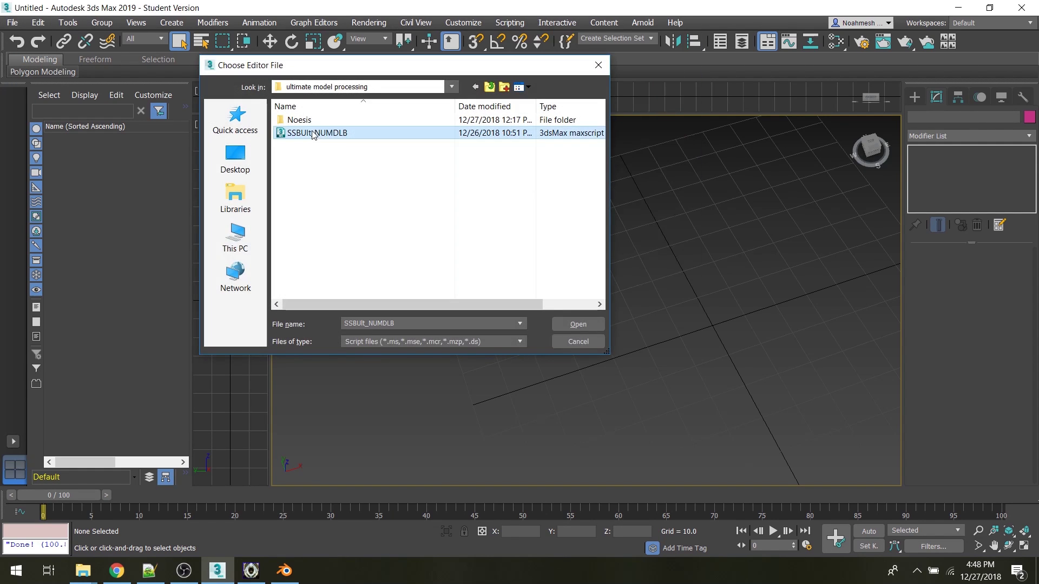
click(583, 326)
Import model.numdlb from Ultimate Models\ganon\model\body\c00 with the Smash Ultimate Model Importer
click(524, 242)
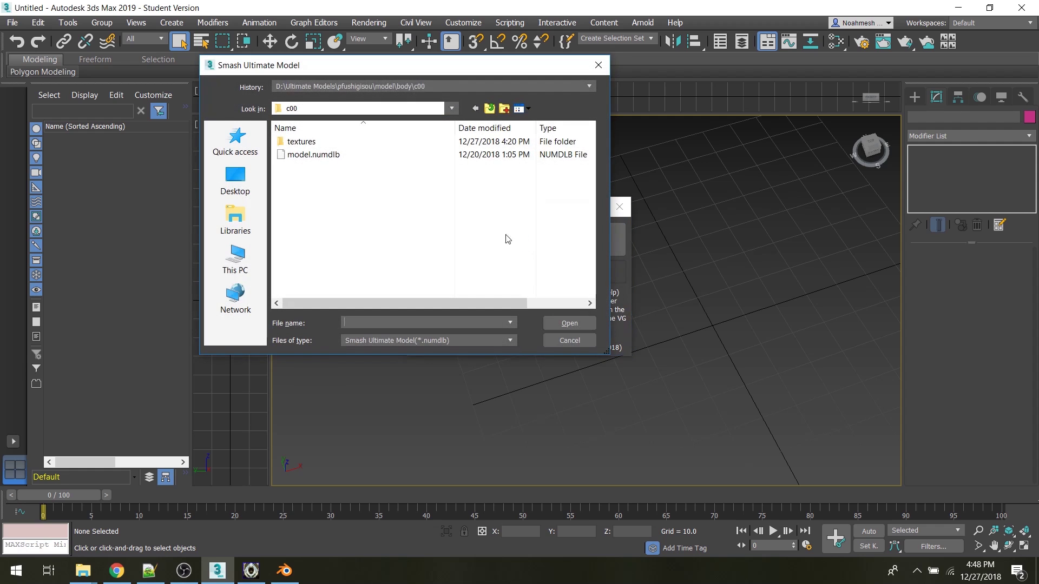
click(452, 109)
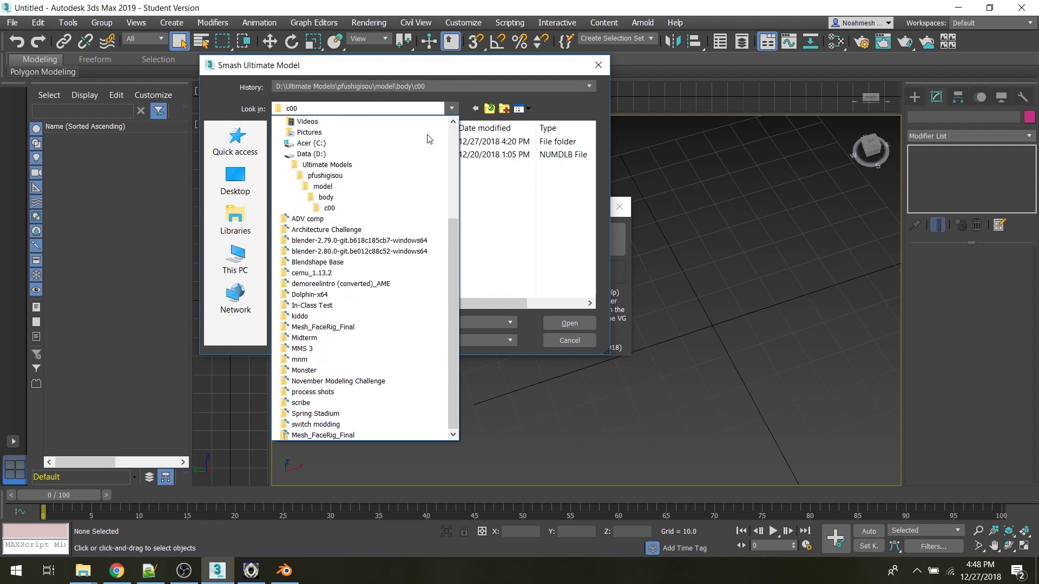
click(320, 166)
scroll(357, 207, up, 7)
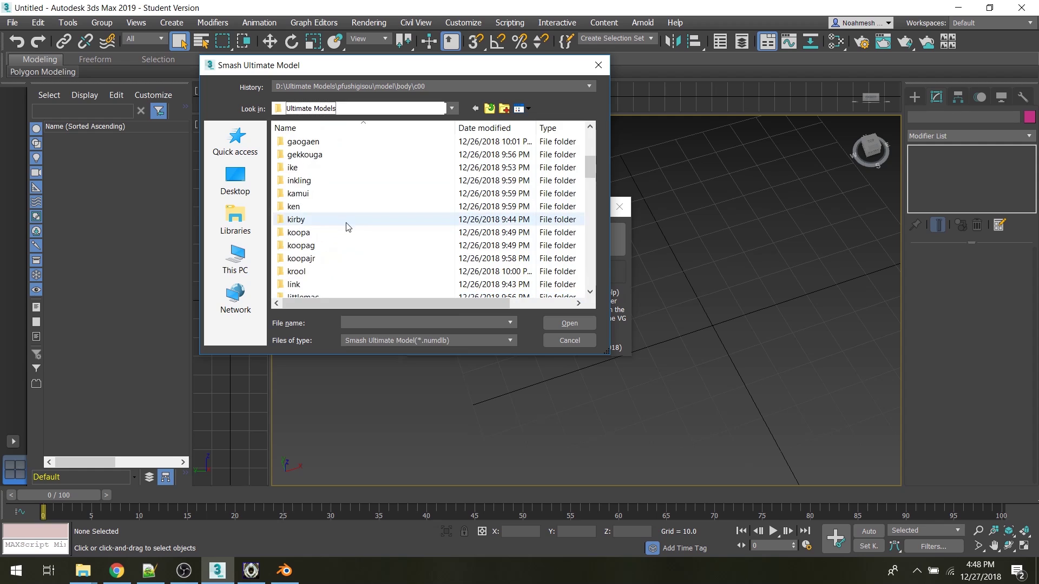
scroll(306, 145, up, 1)
double_click(303, 168)
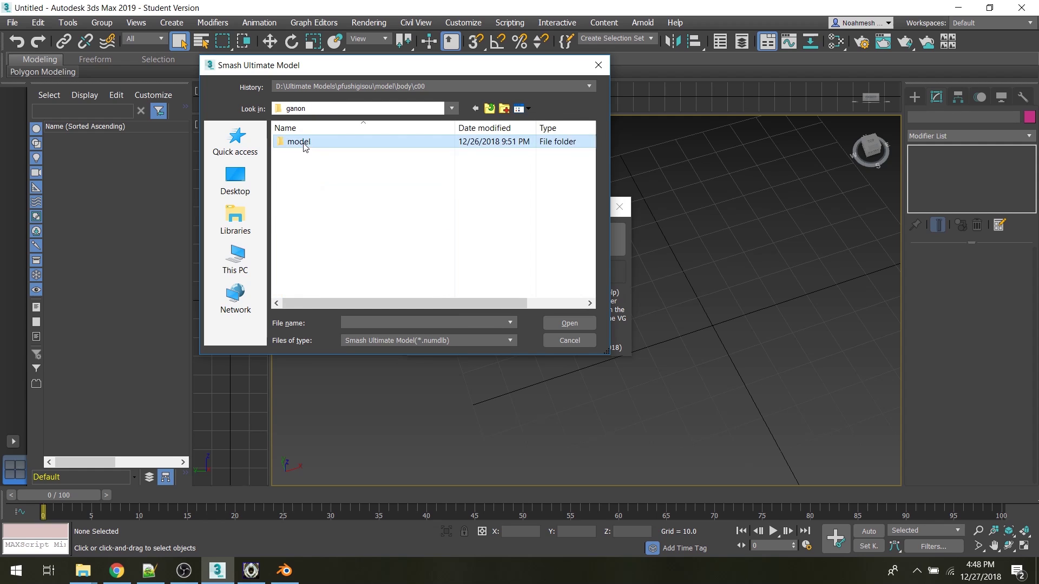
double_click(303, 141)
double_click(298, 141)
double_click(296, 142)
click(303, 143)
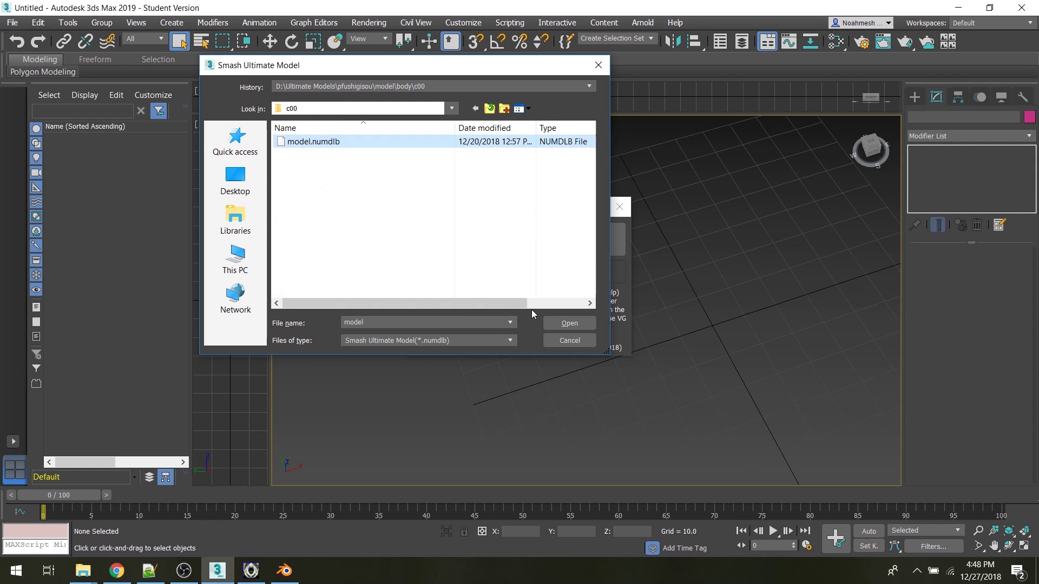
click(563, 324)
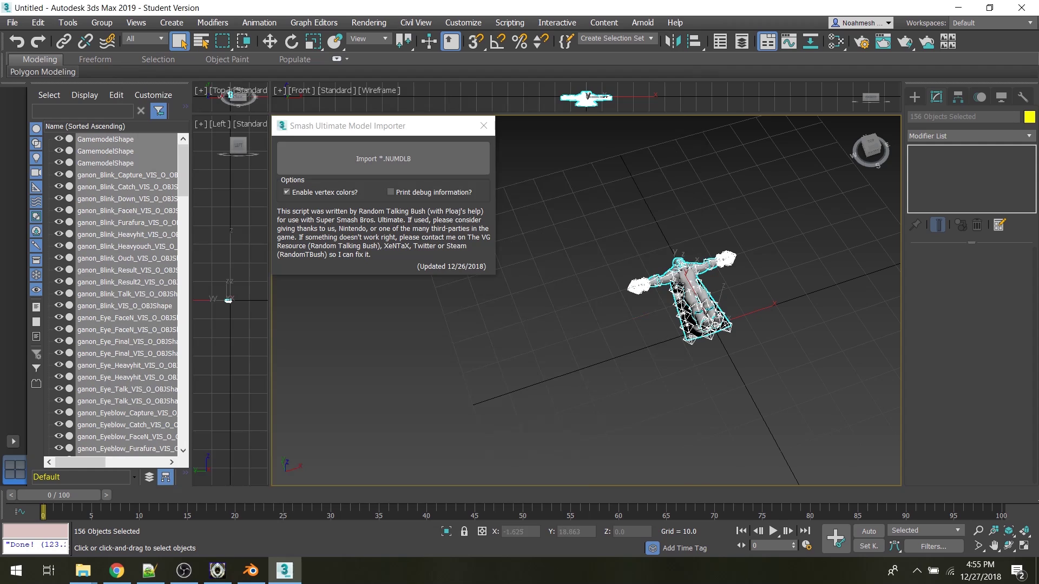
Export the imported Ganondorf model as Ganondorf.FBX to the Ultimate Models folder
drag(610, 217, 774, 361)
click(13, 22)
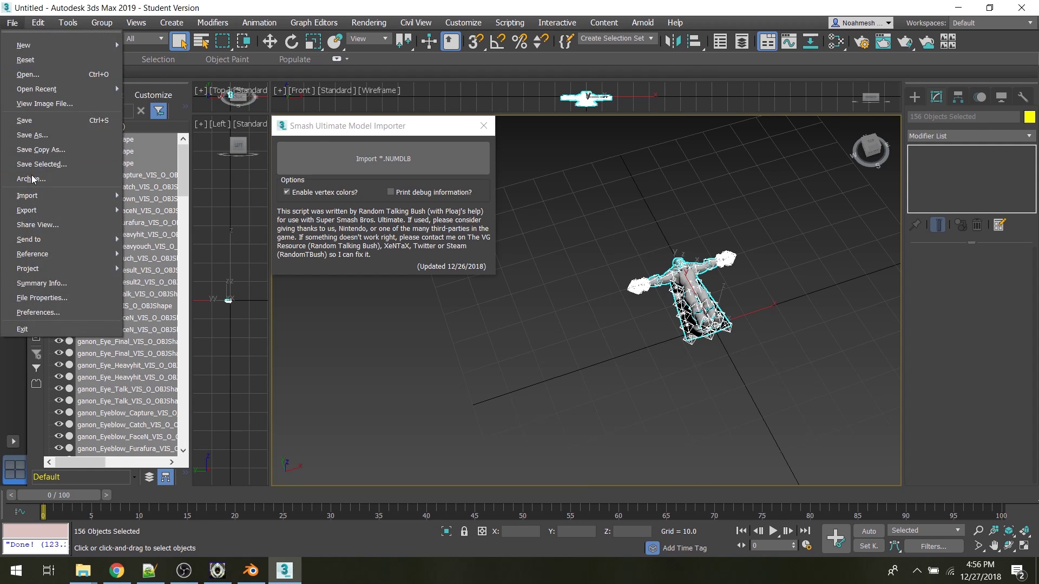
mouse_move(31, 211)
click(184, 214)
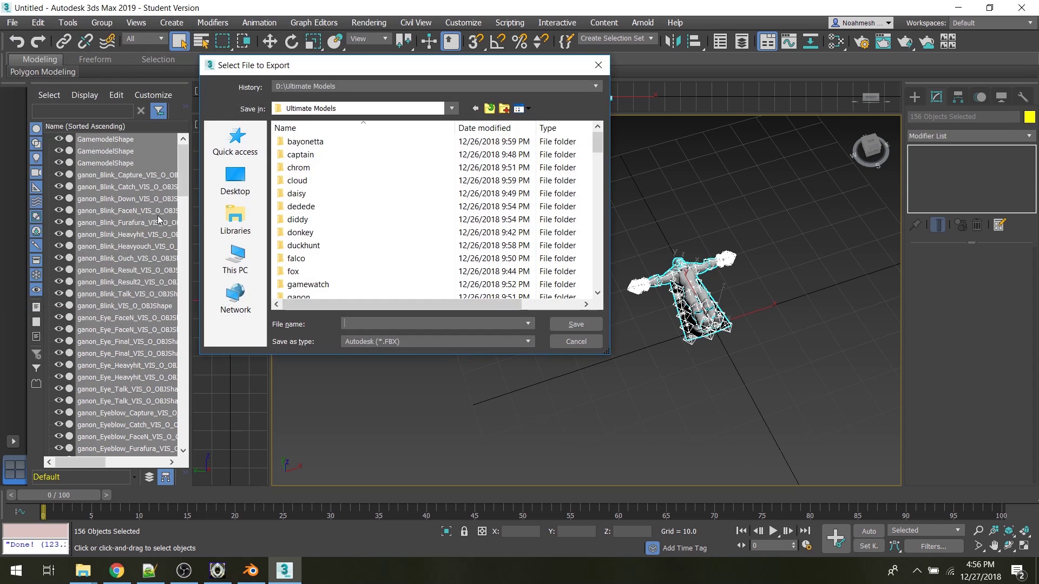
text(Ga)
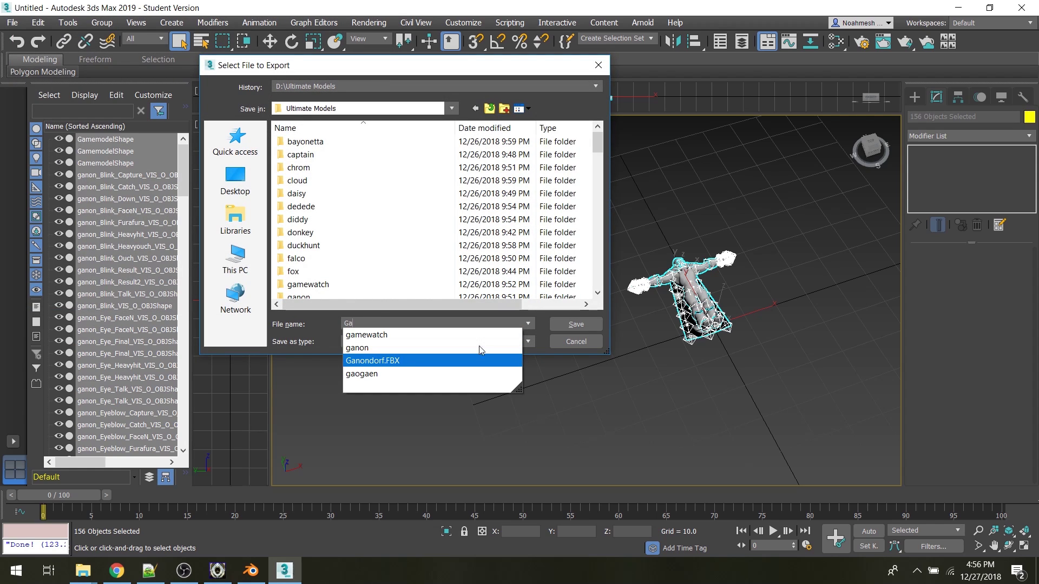
click(480, 359)
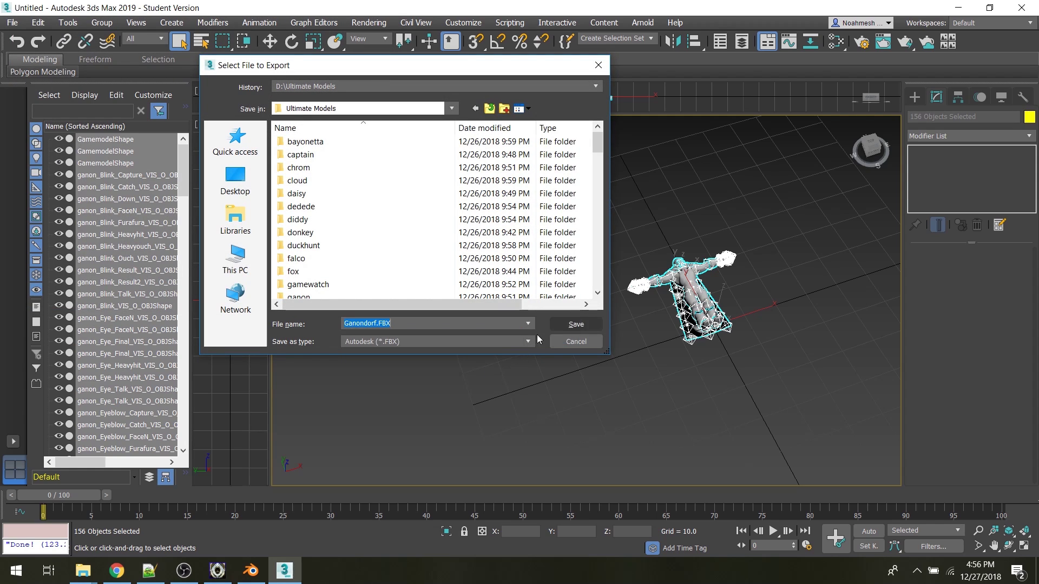
click(573, 325)
click(573, 336)
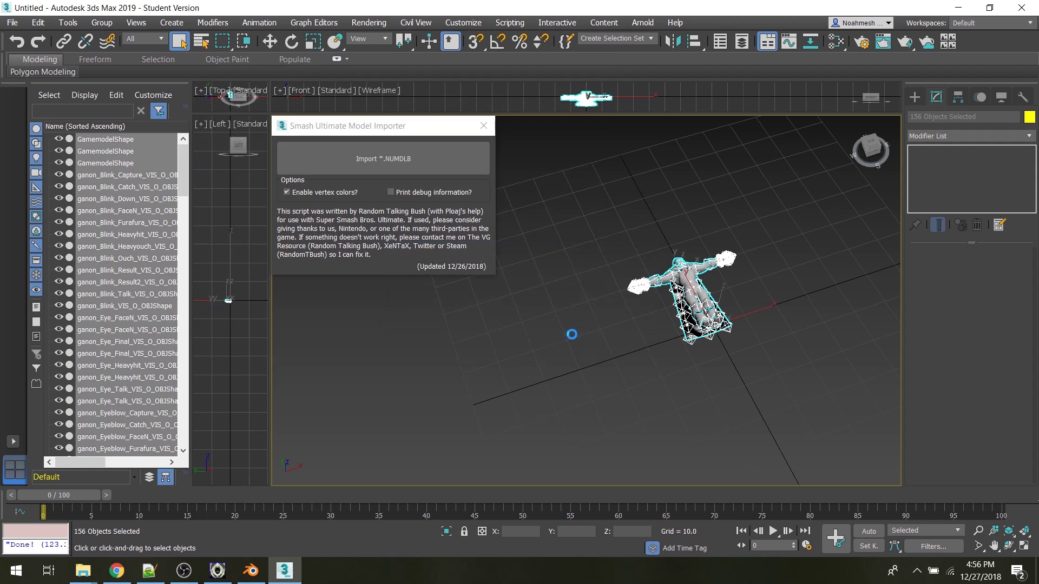
click(594, 421)
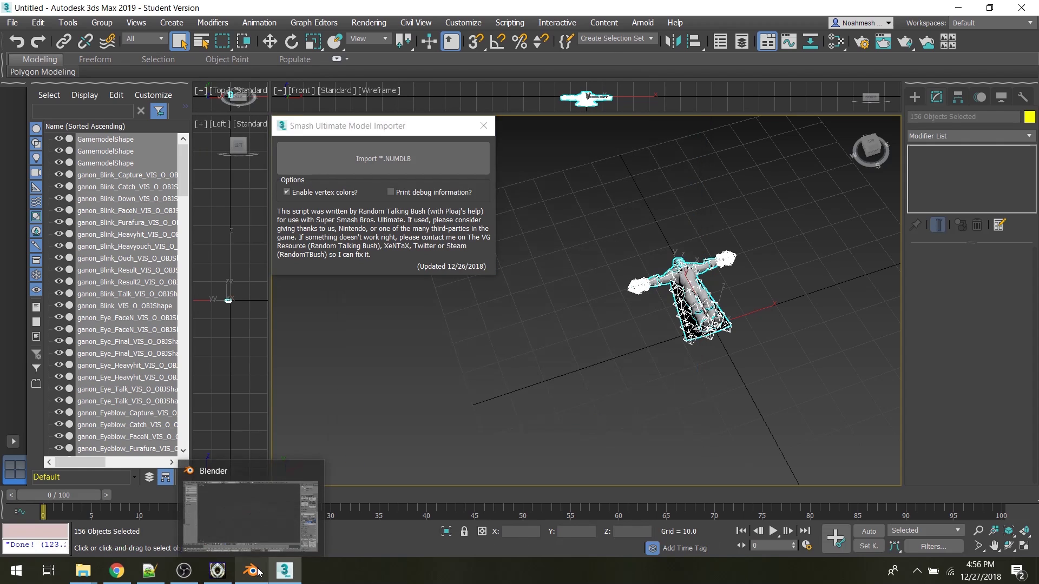
Launch quickbms from D:\ultimate model processing and load SmashUltimate_NUTEX.bms as its script
mouse_move(78, 575)
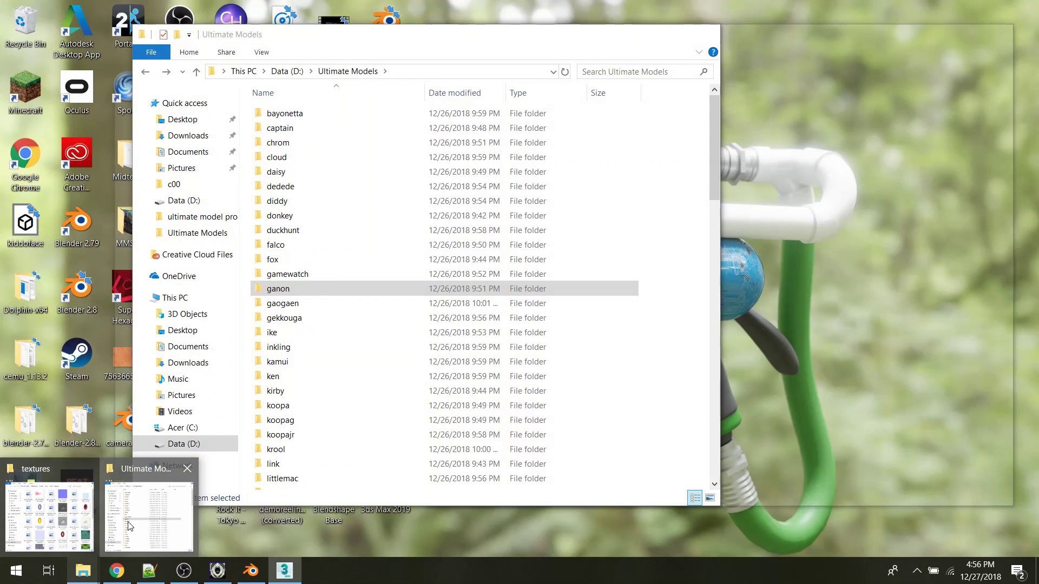
click(158, 514)
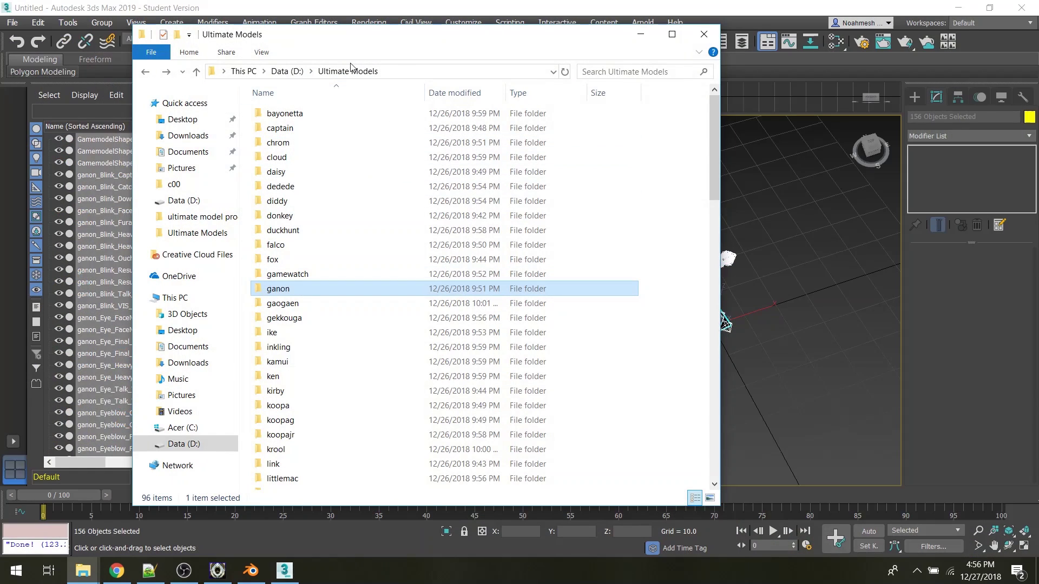
click(286, 71)
double_click(305, 304)
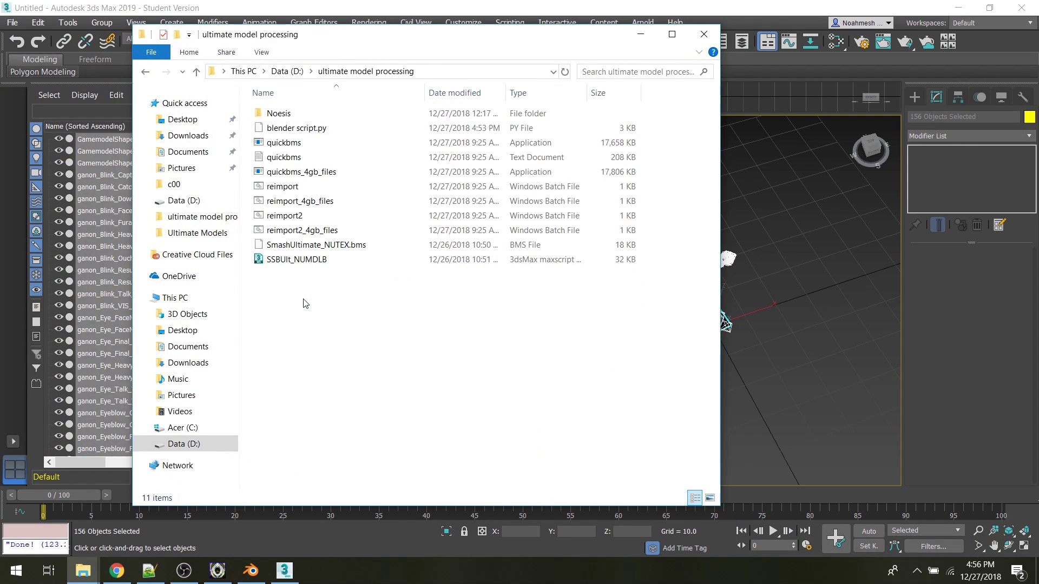
double_click(292, 142)
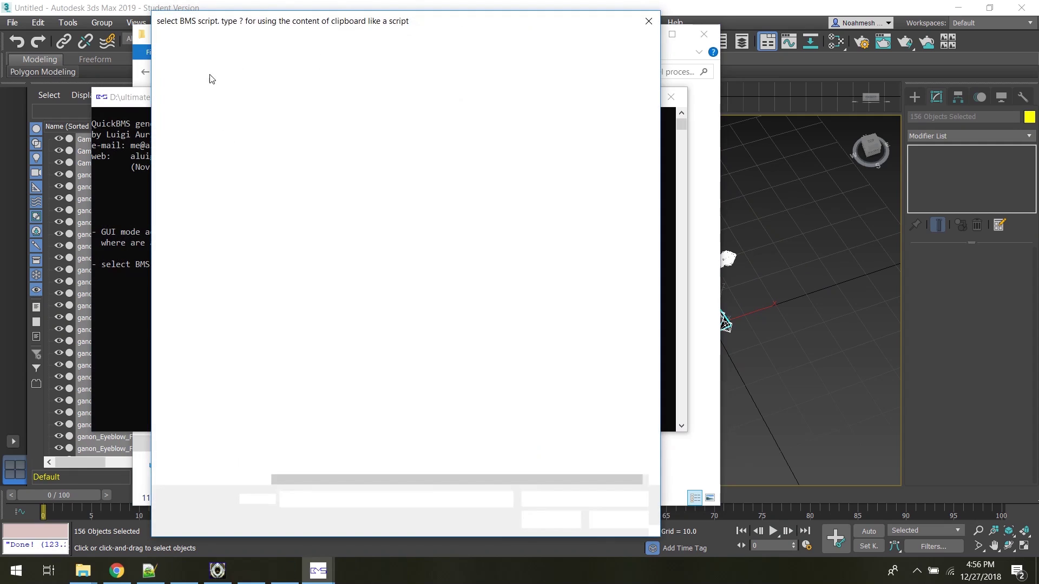
click(327, 133)
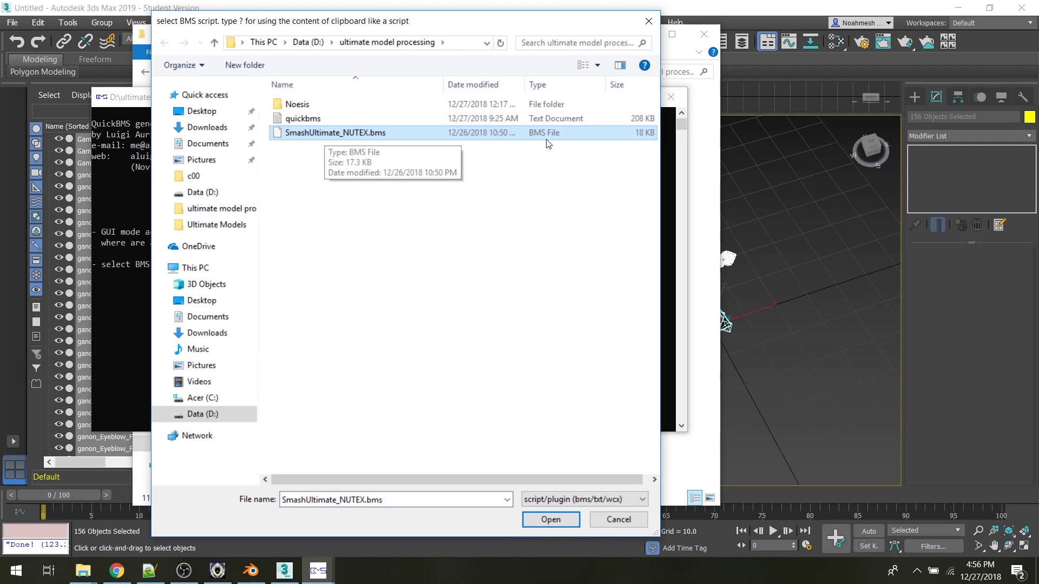
click(558, 520)
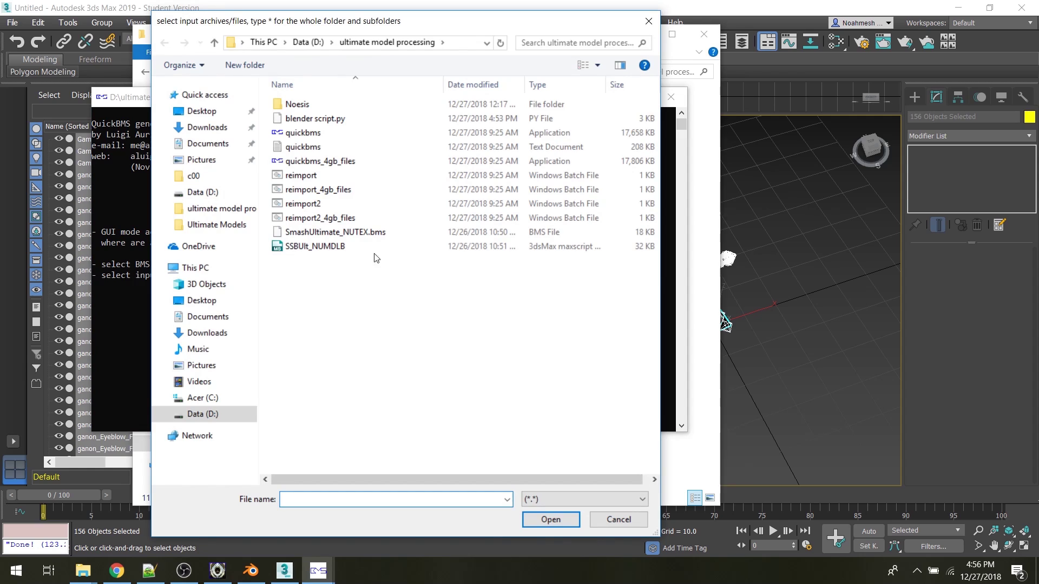
Browse to D:\Ultimate Models\ganon\model\body\c00 for the quickbms input files
click(313, 44)
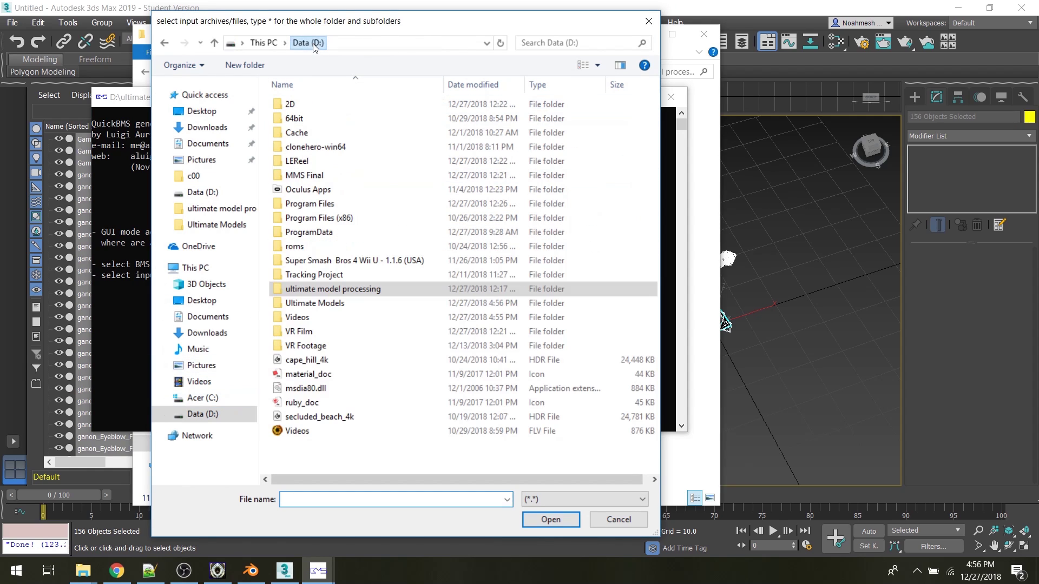
double_click(314, 303)
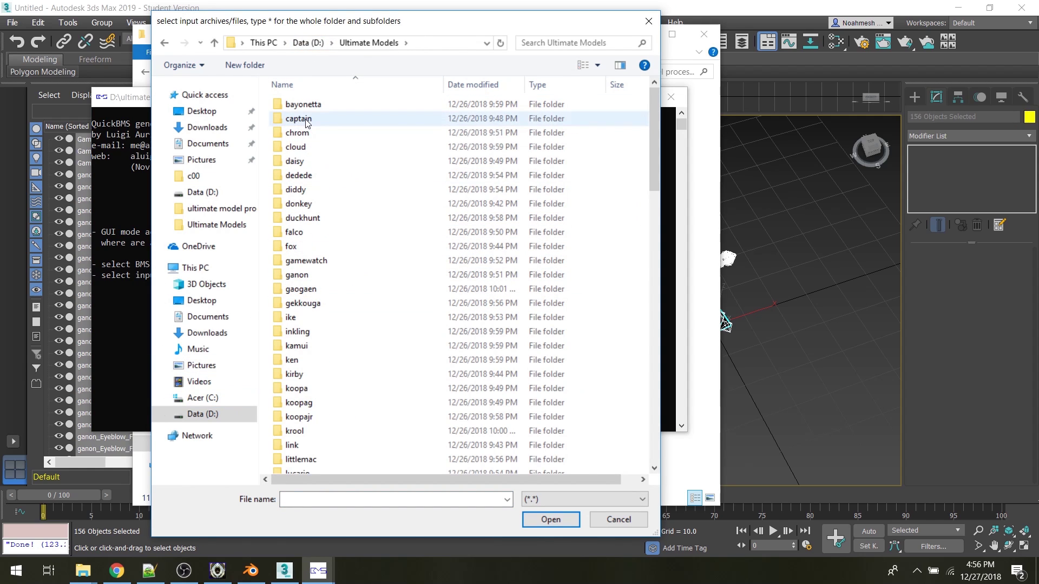
double_click(311, 275)
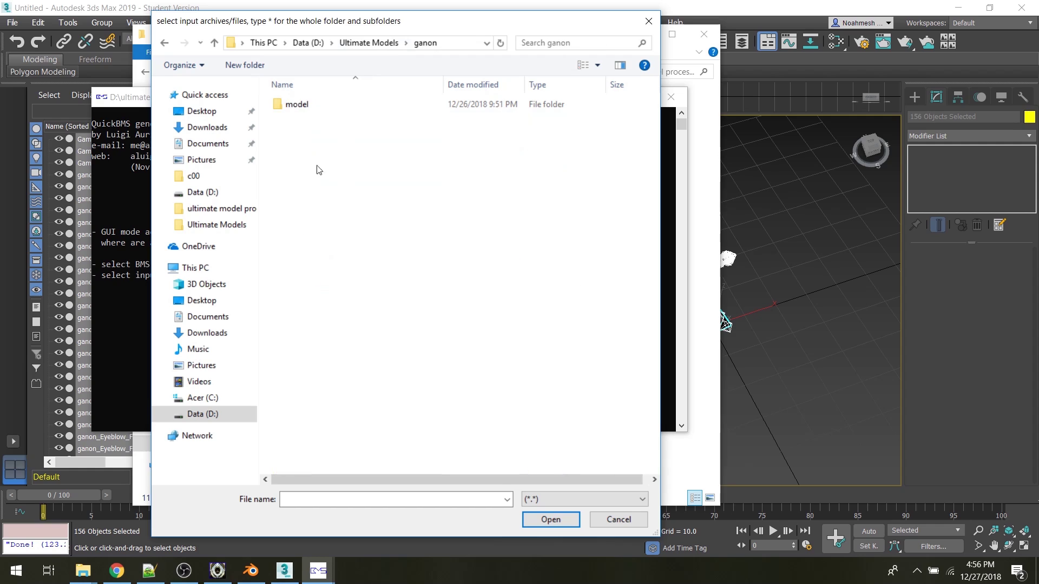
double_click(320, 104)
double_click(320, 104)
double_click(320, 104)
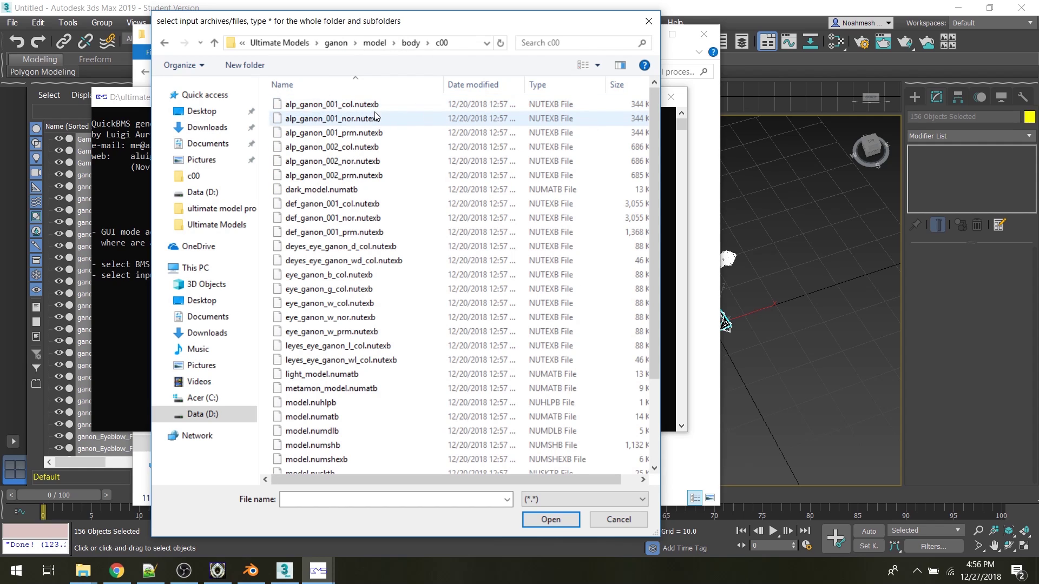
Select the alp_ganon_001, alp_ganon_002 and def_ganon_001 col, nor and prm .nutexb files as quickbms input
click(438, 108)
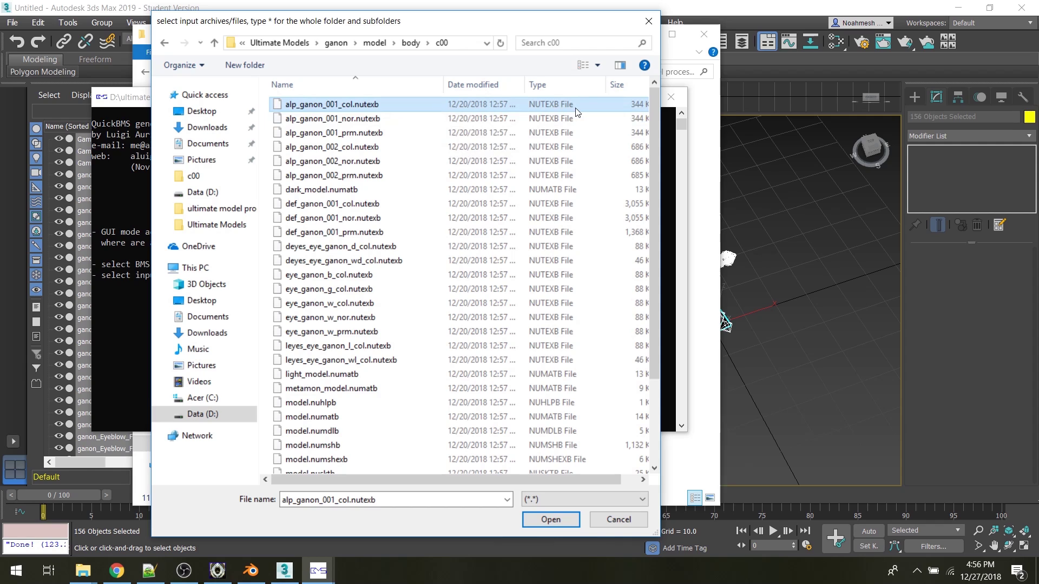
drag(576, 112, 358, 184)
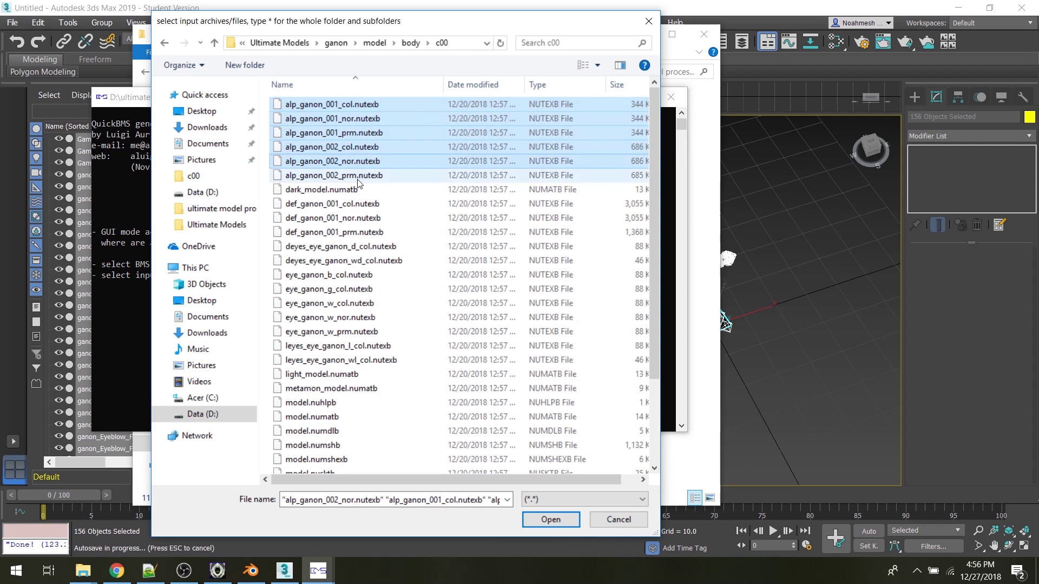
ctrl+click(358, 184)
ctrl+click(337, 206)
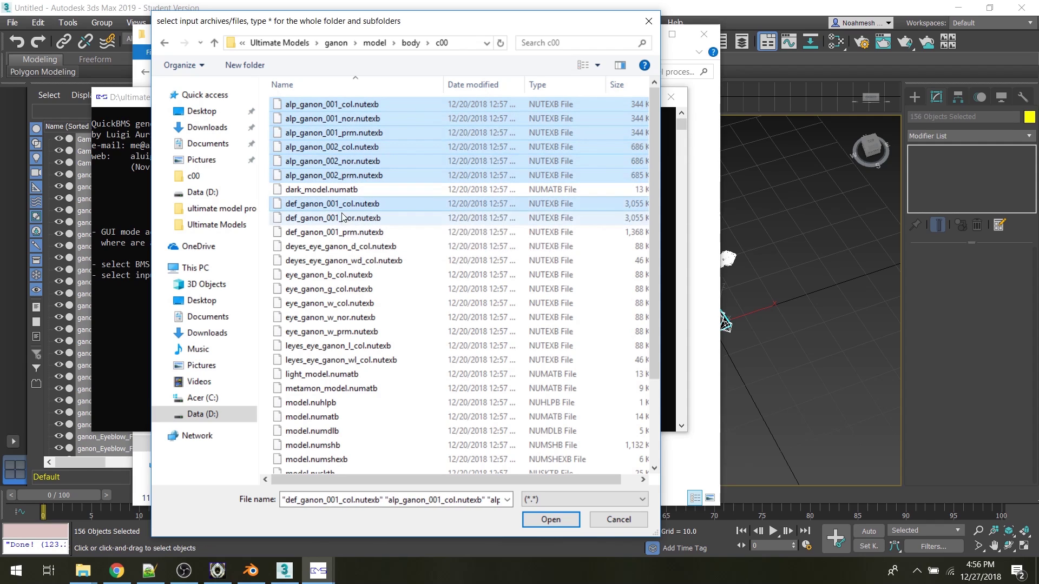
ctrl+click(342, 217)
ctrl+click(347, 232)
Add all the deyes_eye_ganon, eye_ganon and leyes_eye_ganon .nutexb files to the input selection
ctrl+click(350, 246)
ctrl+click(353, 260)
ctrl+click(360, 289)
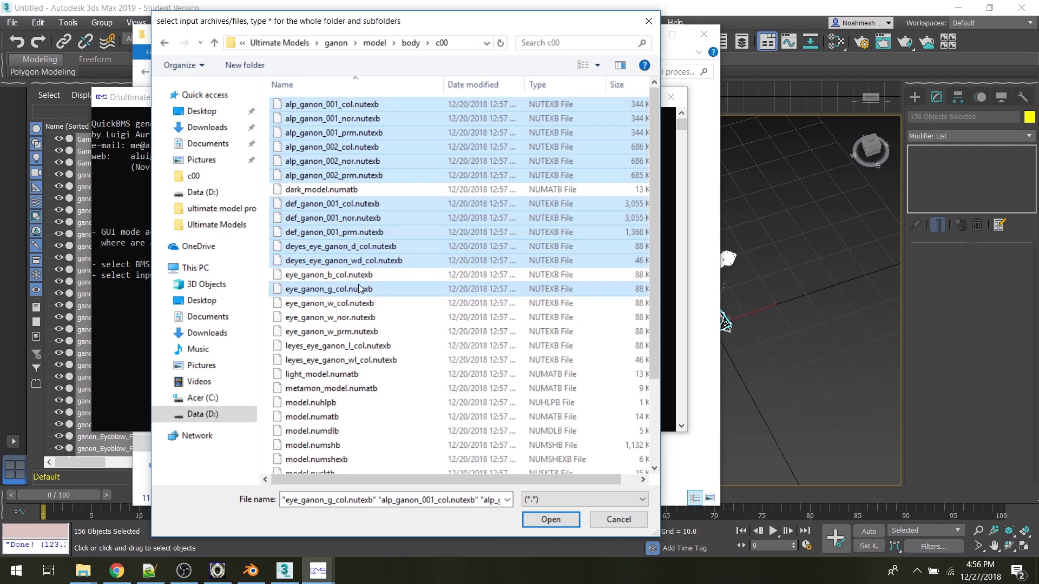
ctrl+click(359, 275)
ctrl+click(360, 303)
ctrl+click(361, 317)
ctrl+click(361, 331)
ctrl+click(363, 360)
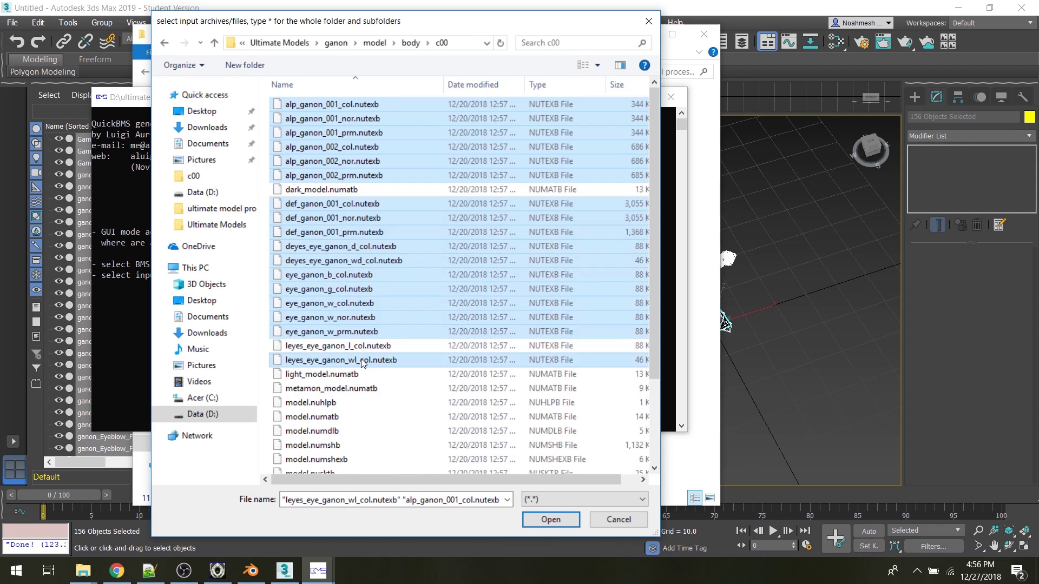
ctrl+click(361, 346)
Add the skin_ganon_001 and skin_ganon_002 col, nor and prm .nutexb files and load the whole selection as input
scroll(364, 372, down, 2)
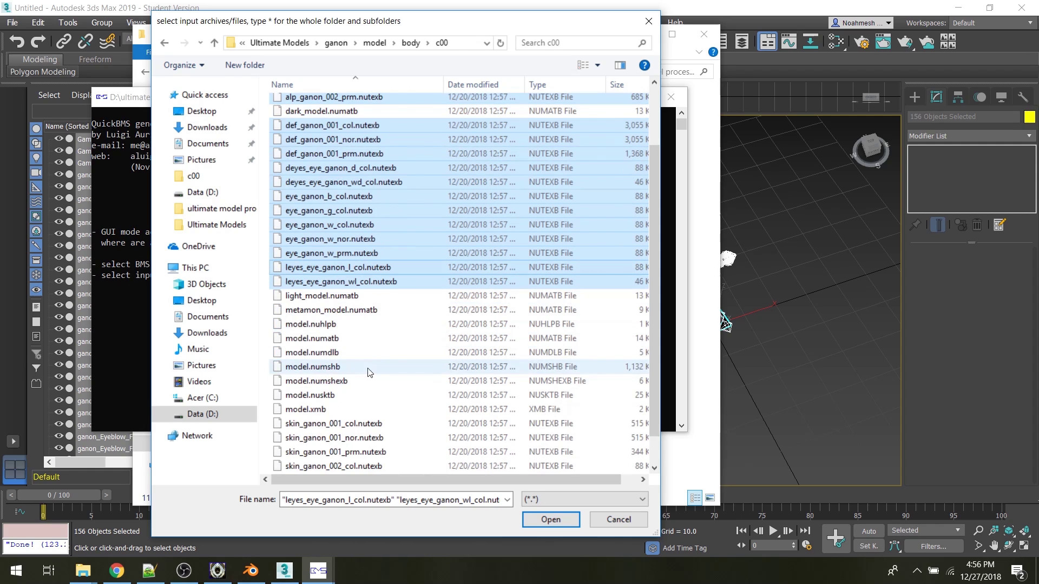
scroll(562, 301, down, 1)
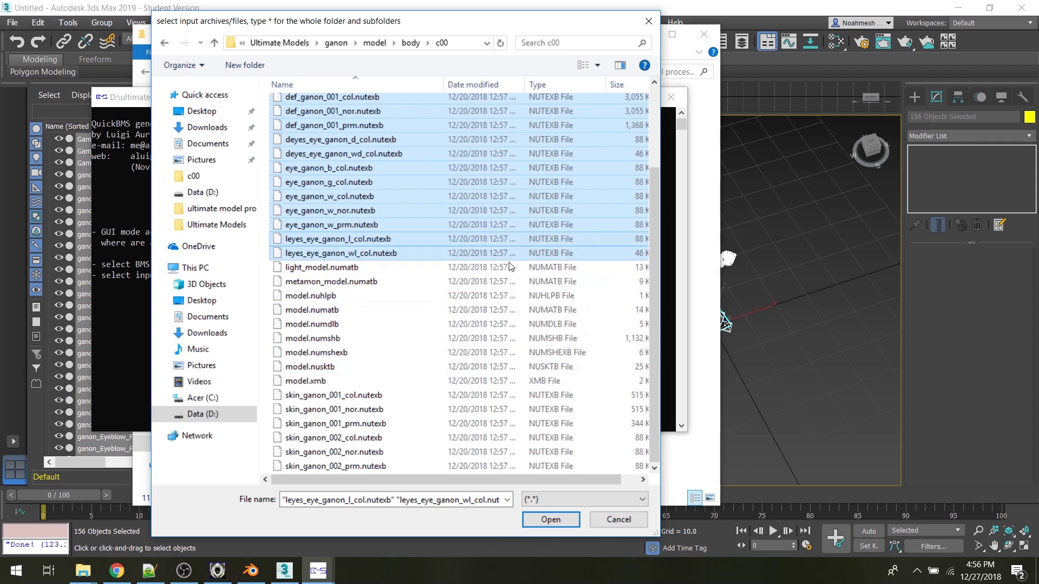
ctrl+click(320, 401)
ctrl+click(330, 411)
ctrl+click(332, 425)
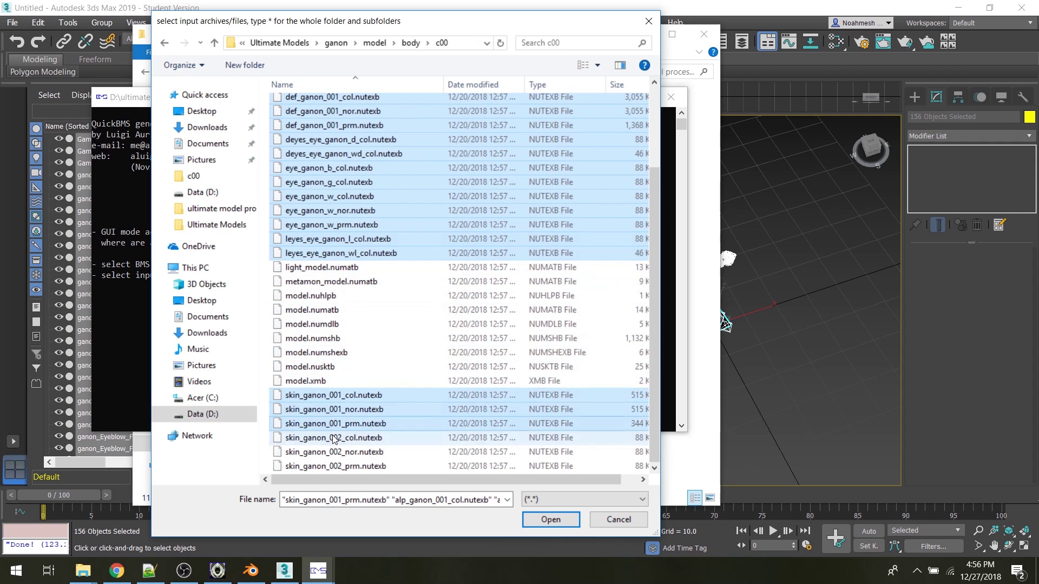
ctrl+click(335, 438)
ctrl+click(335, 453)
ctrl+click(335, 467)
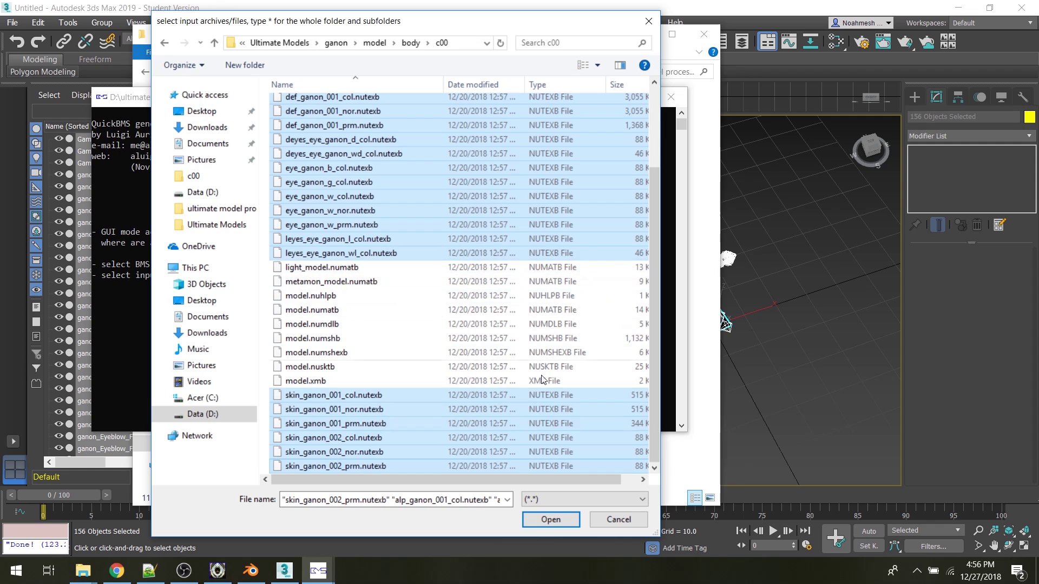
scroll(542, 378, up, 3)
click(550, 519)
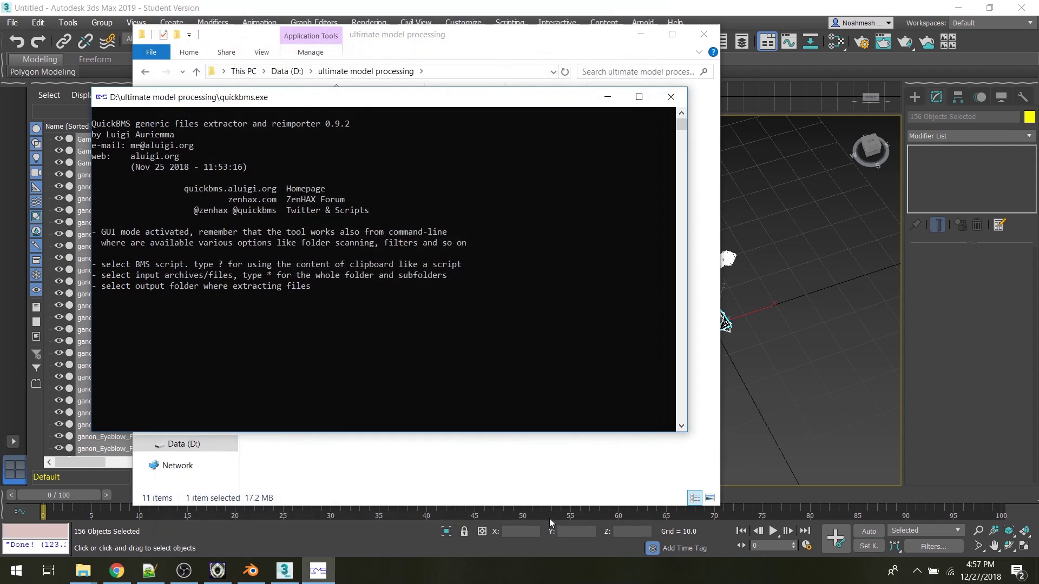
right_click(366, 135)
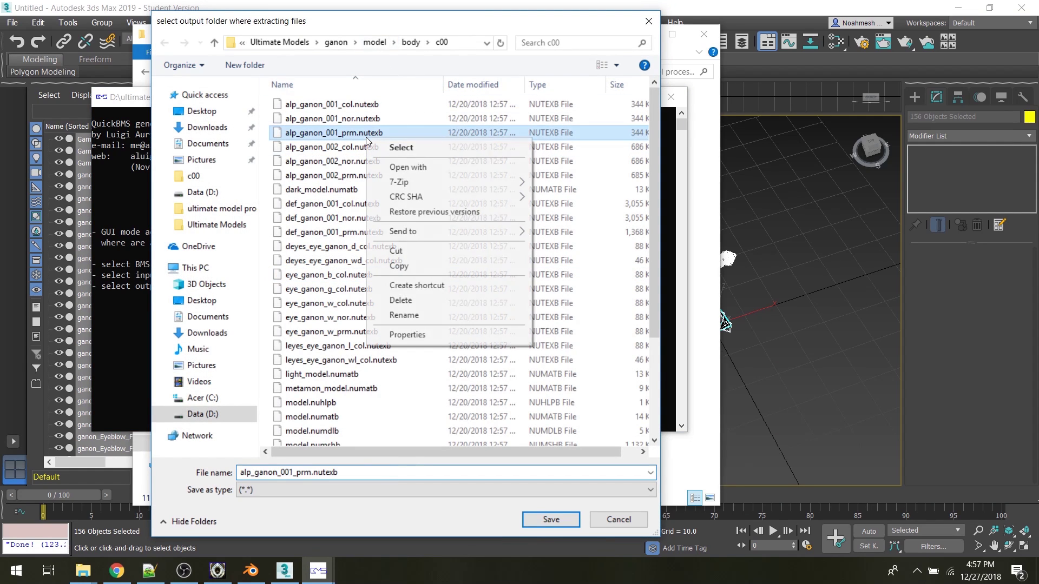
click(368, 430)
scroll(368, 430, down, 3)
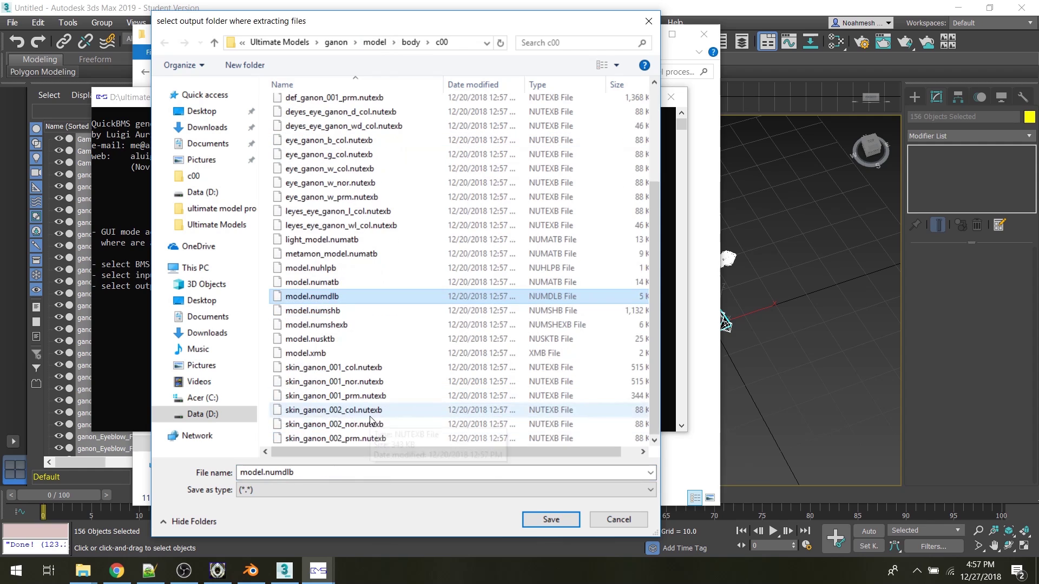
right_click(352, 451)
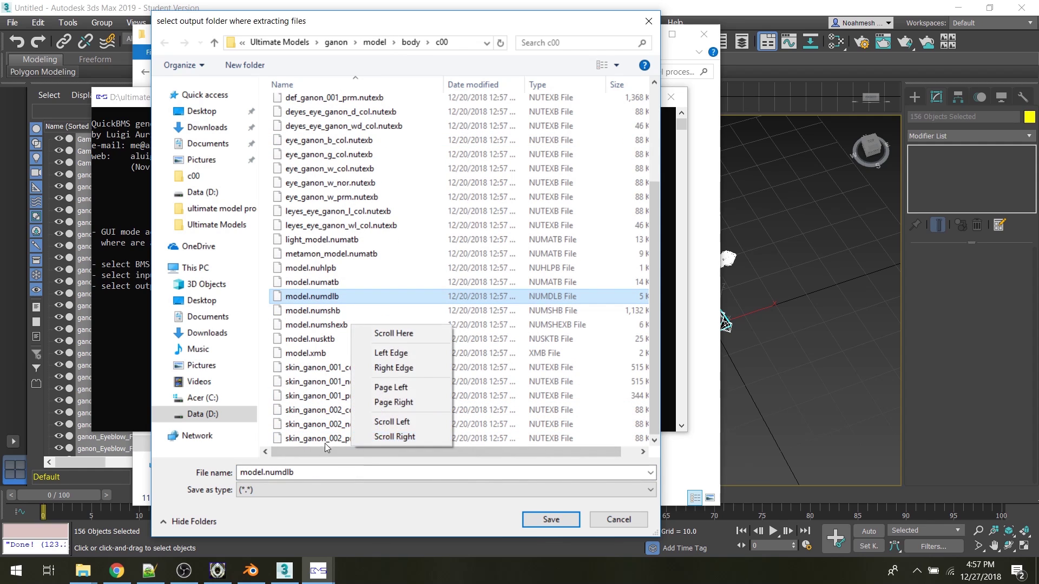
right_click(324, 443)
right_click(318, 444)
right_click(314, 447)
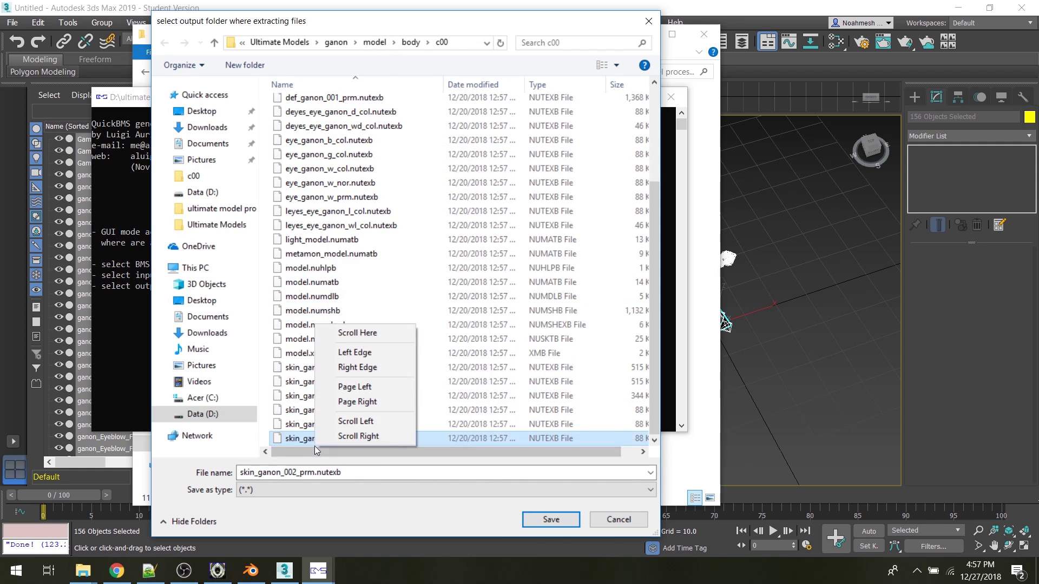
click(593, 388)
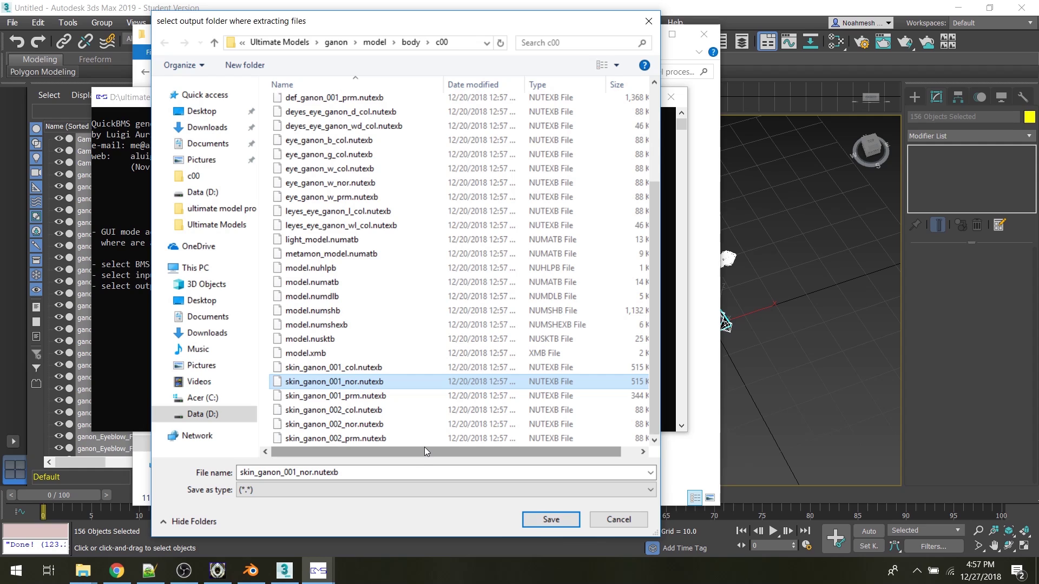
right_click(424, 450)
Create a new folder named textures inside the c00 folder
right_click(387, 442)
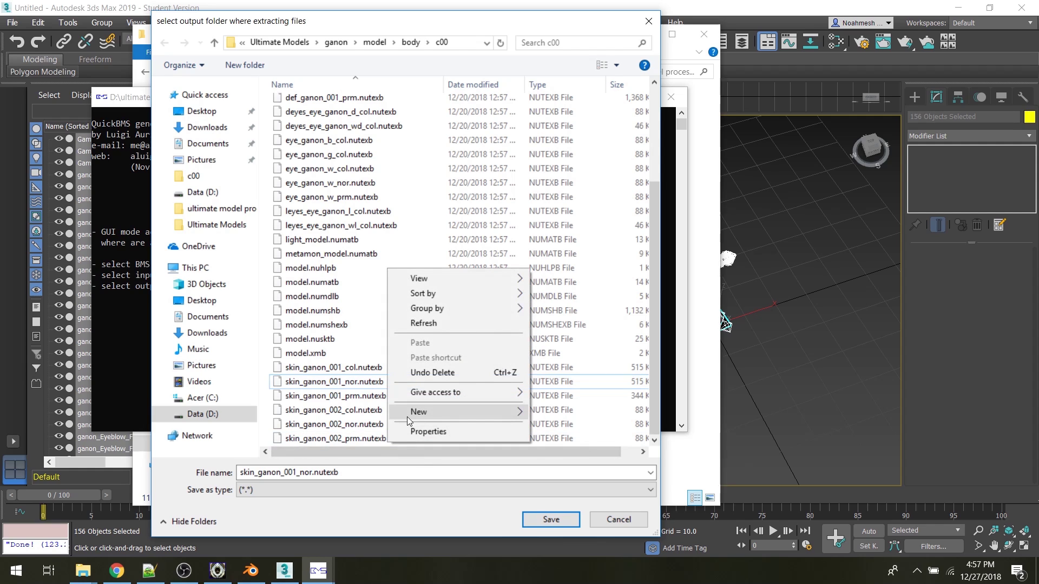
mouse_move(410, 421)
click(552, 414)
text(t)
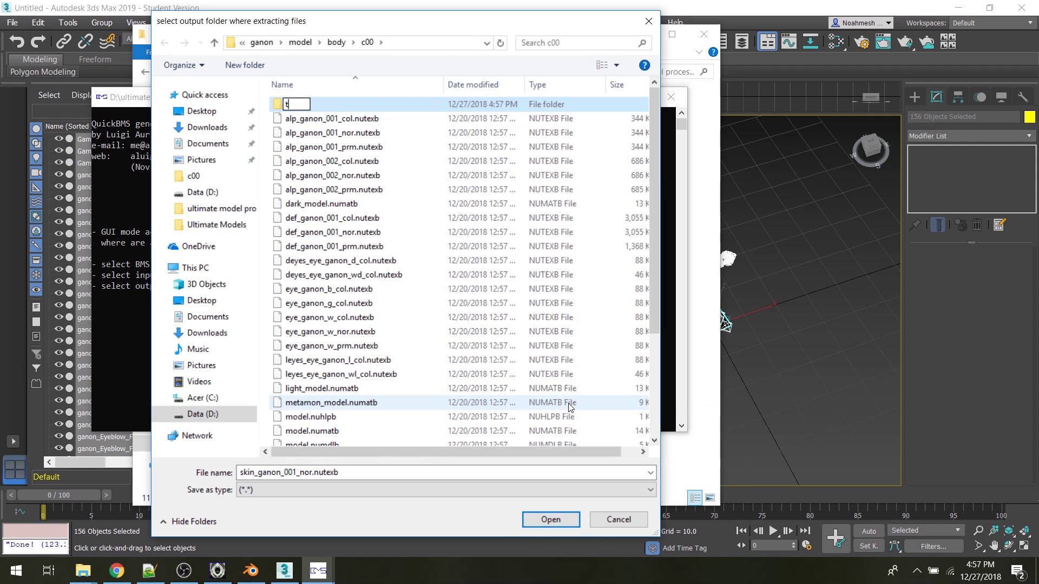
text(extures)
key(Return)
Extract the selected files into the textures folder and close quickbms when the extraction ends
double_click(464, 103)
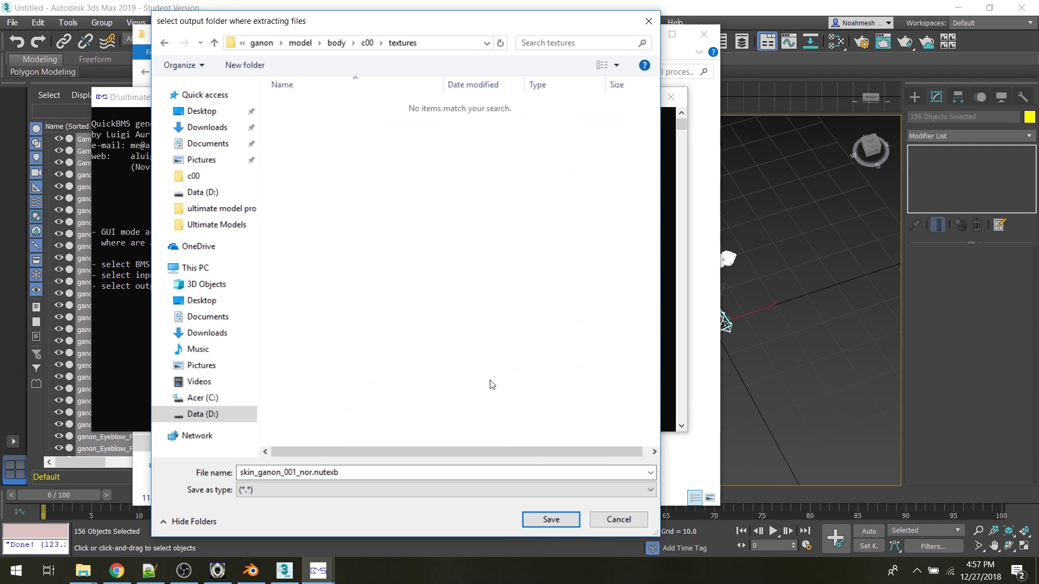
click(534, 519)
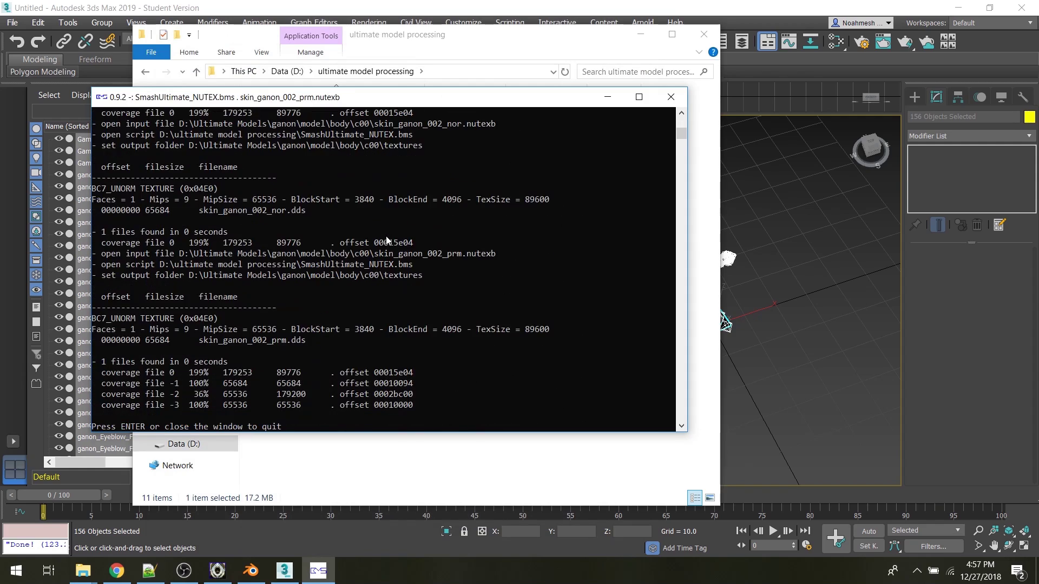
key(Return)
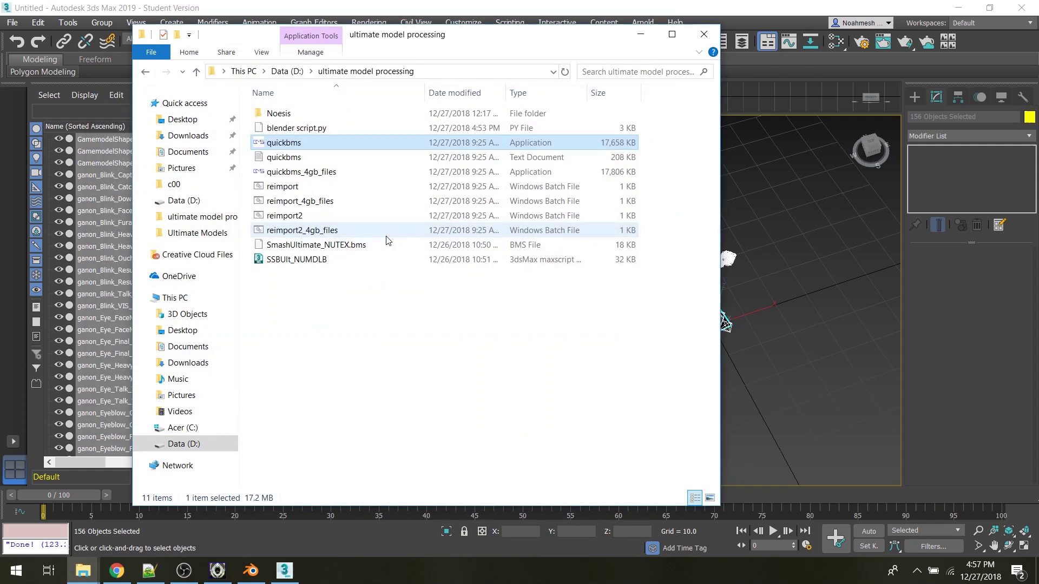
Open the Noesis folder in ultimate model processing and switch to the Noesis application
click(333, 186)
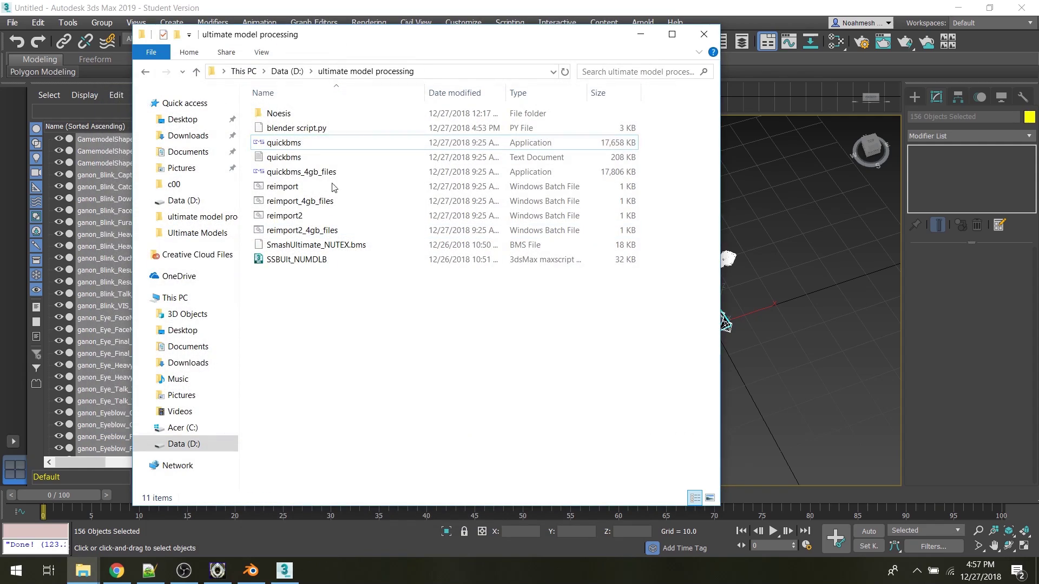
double_click(295, 114)
click(226, 575)
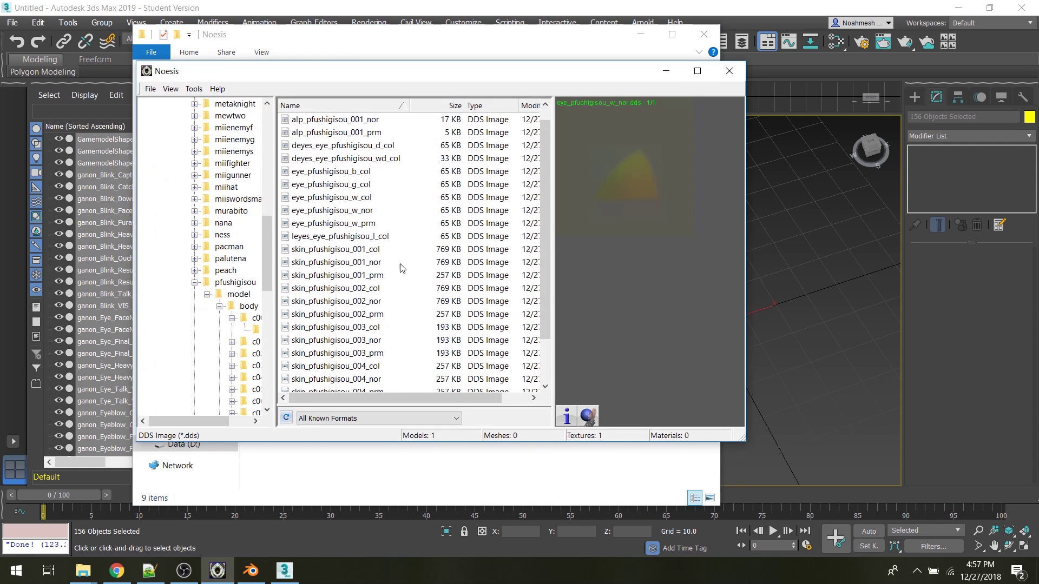
Collapse the pfushigisou folder and browse to ganon\model\body\c00\textures in the Noesis folder tree
click(194, 282)
drag(269, 261, 230, 171)
click(226, 152)
click(194, 152)
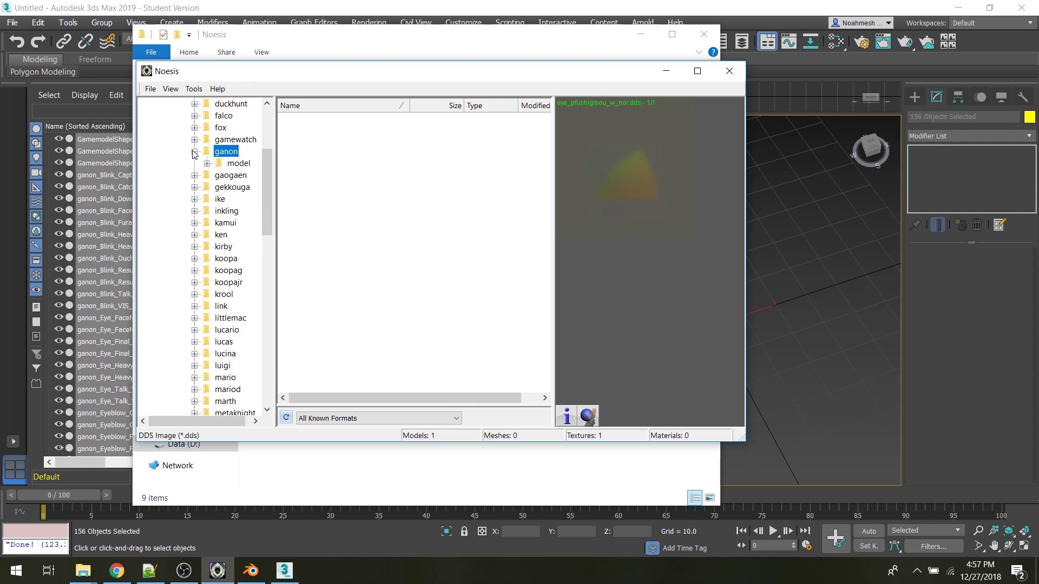
click(207, 163)
click(219, 175)
click(231, 187)
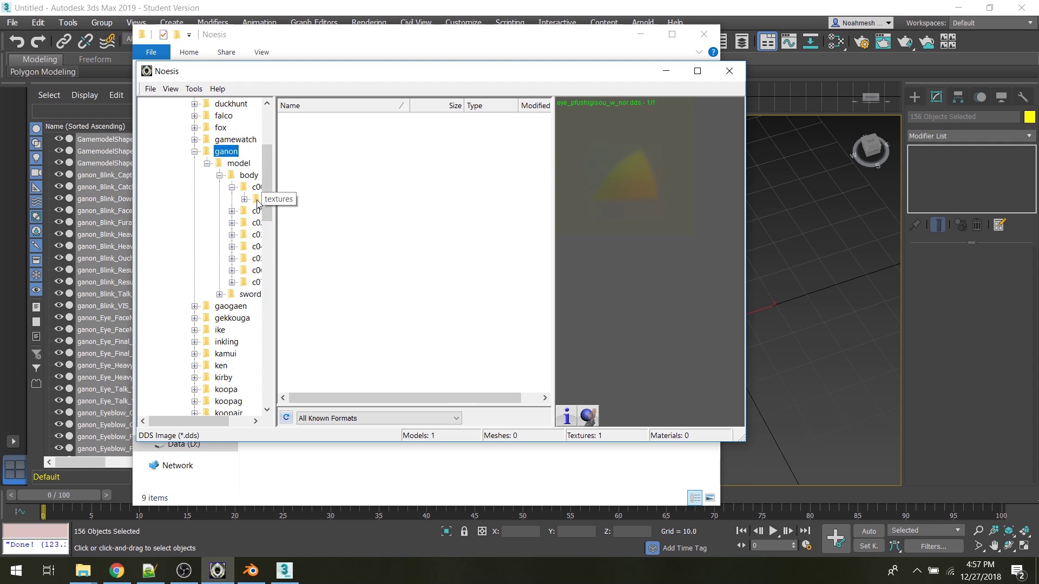
click(245, 200)
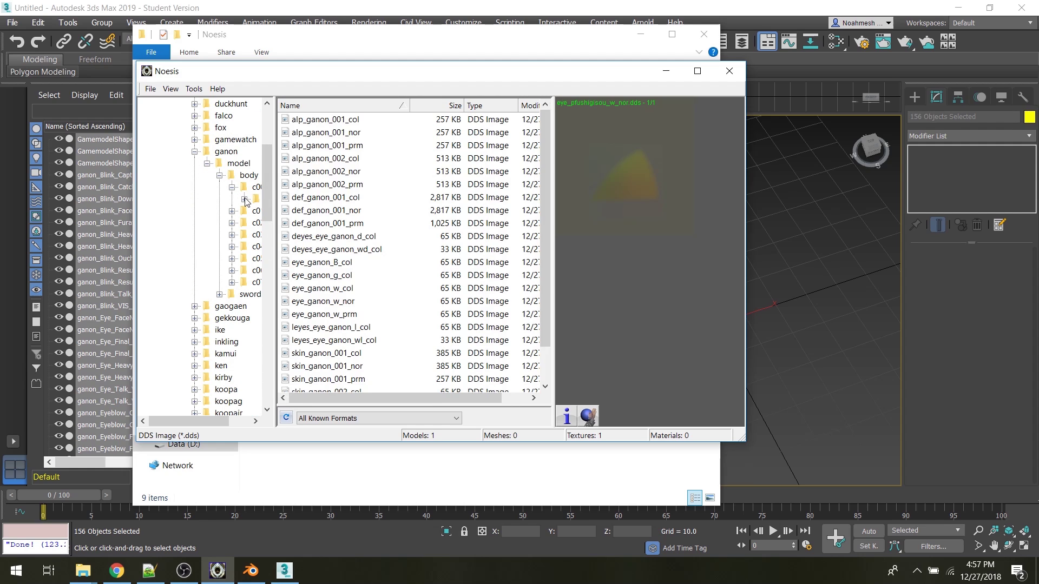
Preview the alp_ganon_001_col, alp_ganon_002_col and def_ganon_001_col textures
click(332, 121)
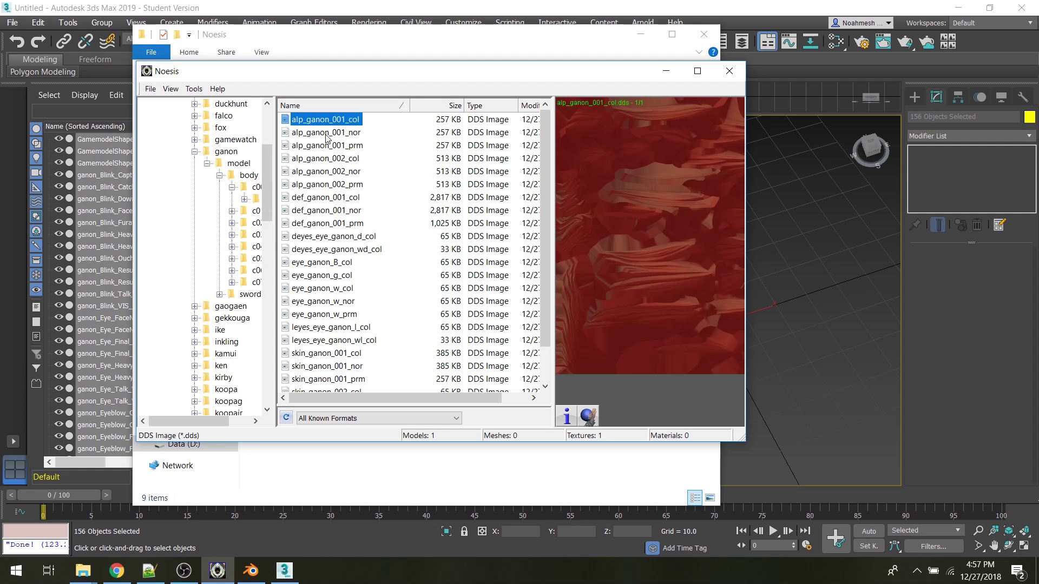
click(334, 164)
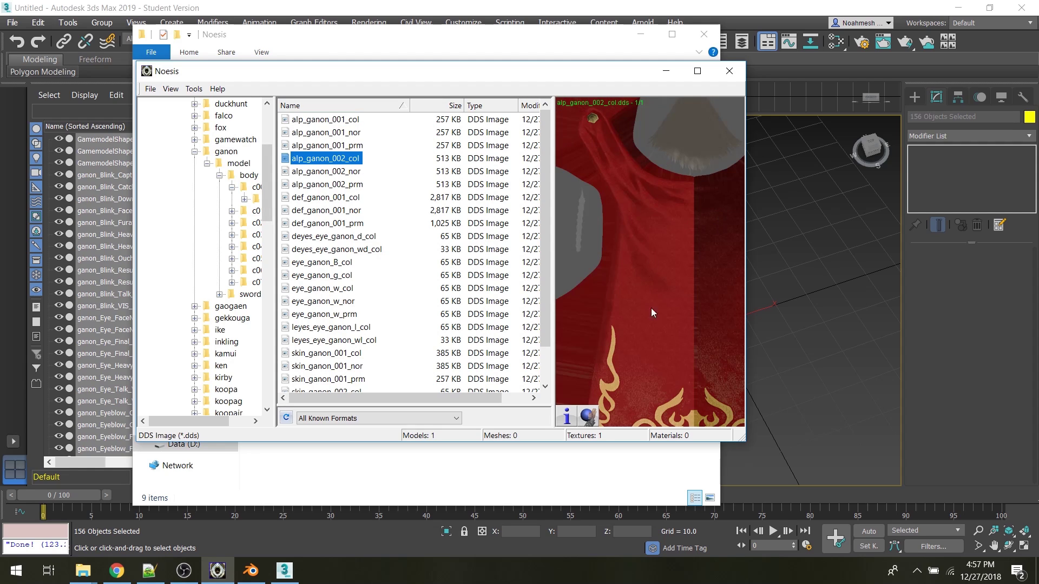
click(352, 197)
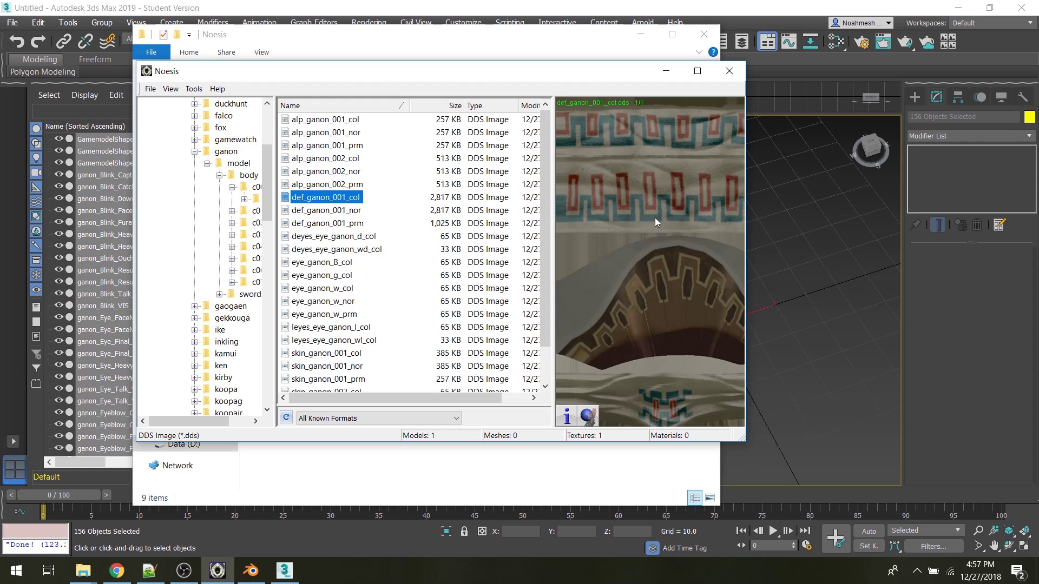
Set up a batch process from dds to png with the output path $inpath$\$inname$out.$outext$
right_click(342, 120)
click(359, 142)
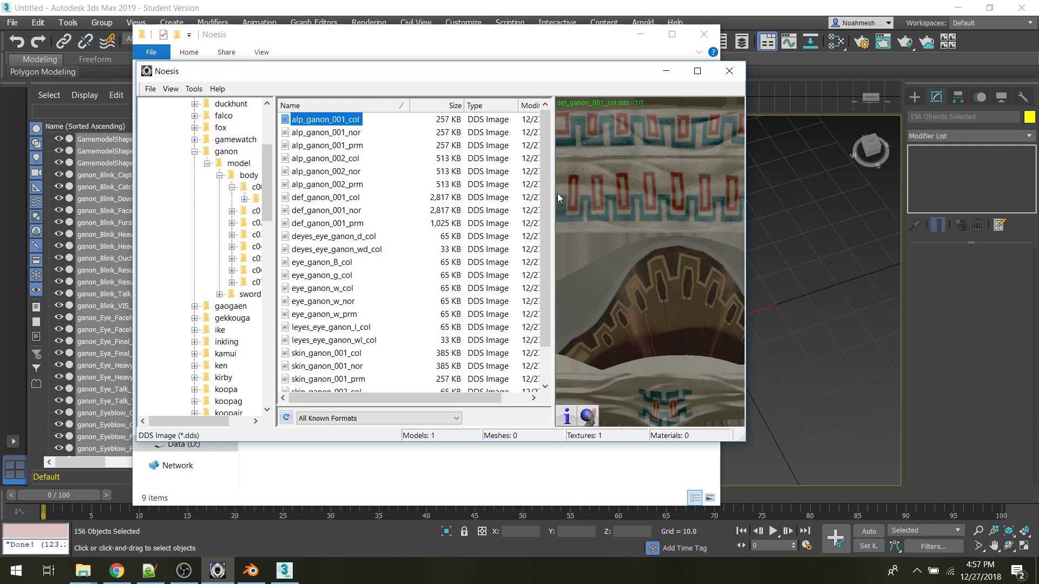
click(194, 89)
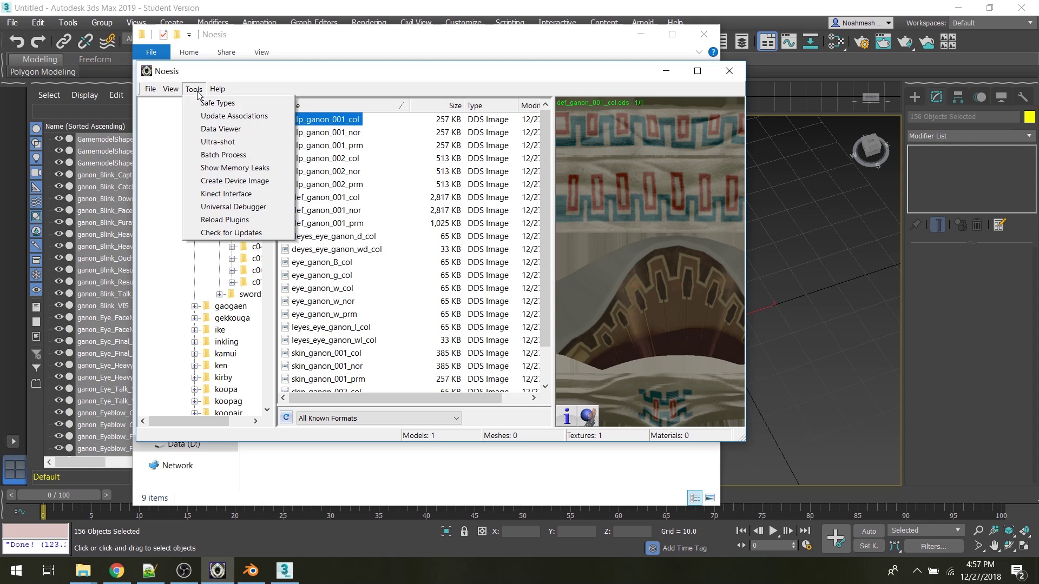
click(221, 156)
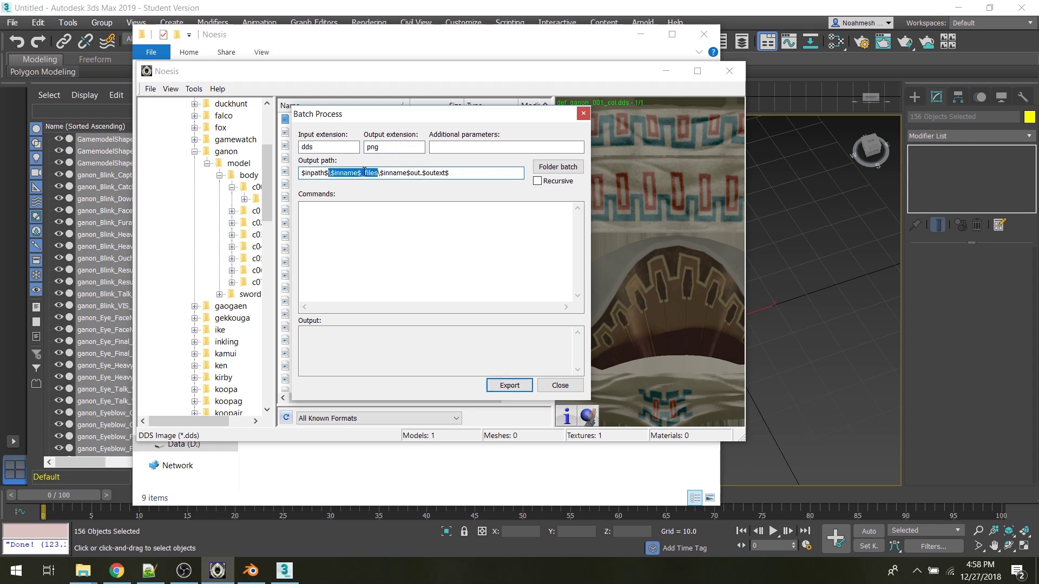
Load the c00\textures folder into the batch, export its DDS images as PNG and dismiss the completion message
click(557, 166)
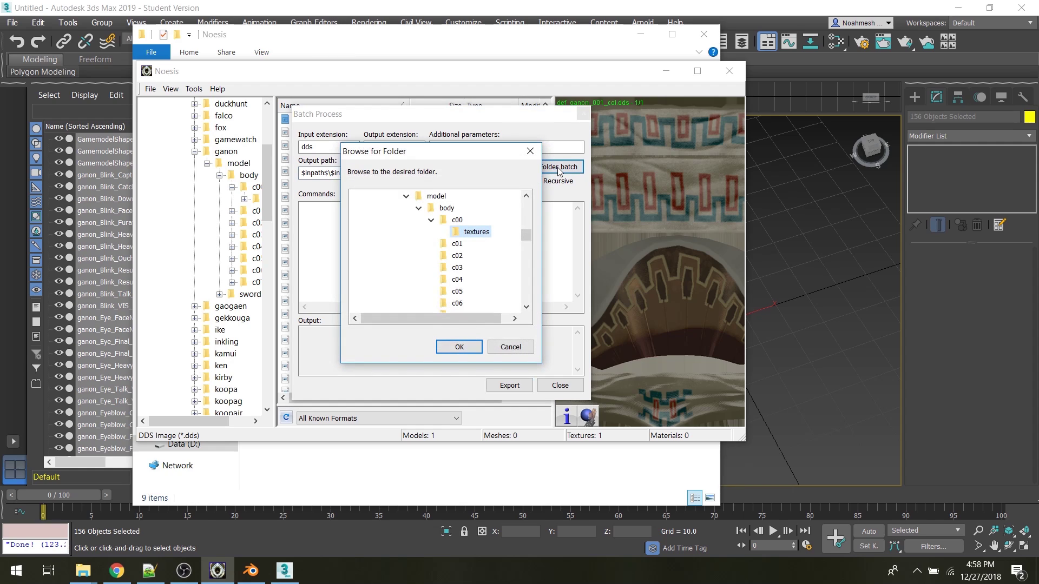
scroll(464, 216, up, 1)
click(460, 347)
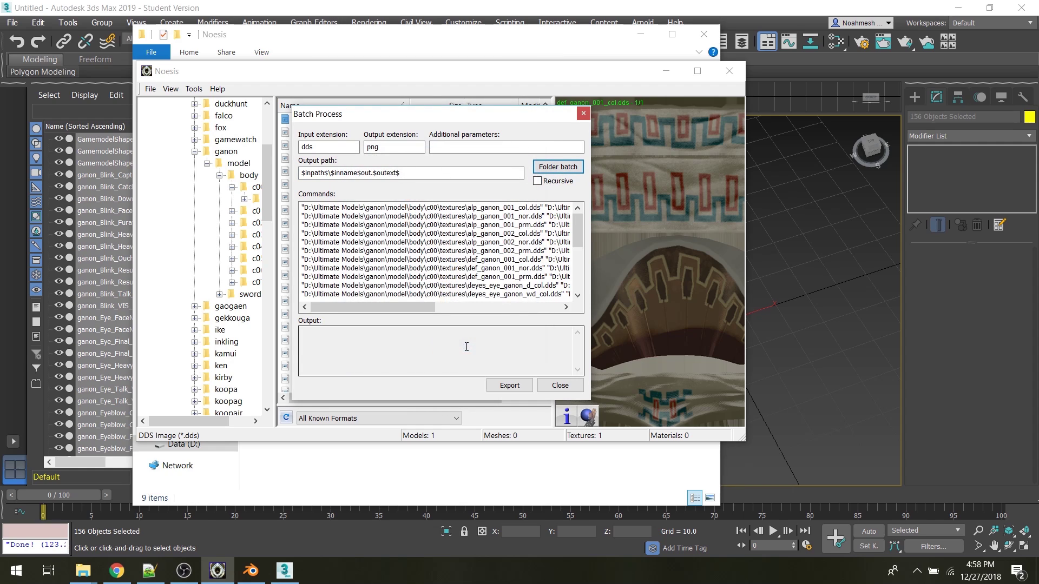
click(509, 385)
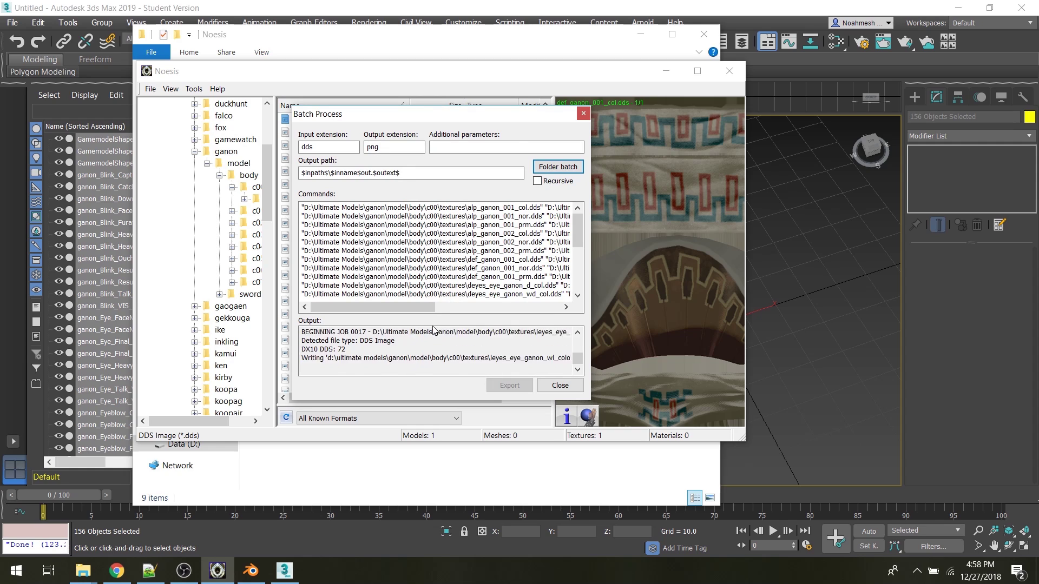
click(455, 285)
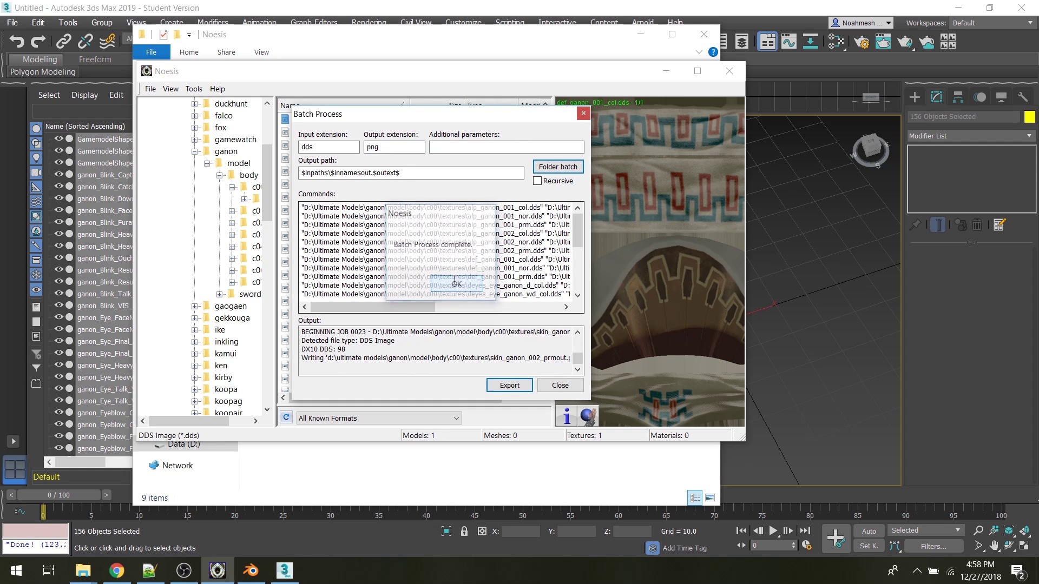
Close the batch process and Noesis, and go to the Ultimate Models folder in the textures File Explorer window
click(583, 115)
click(730, 73)
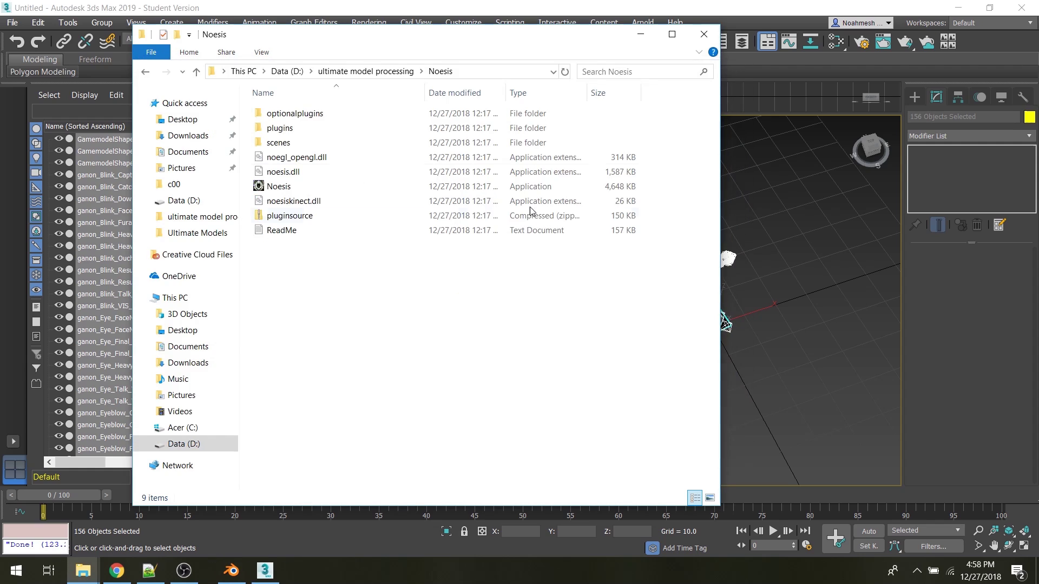
mouse_move(83, 571)
click(65, 530)
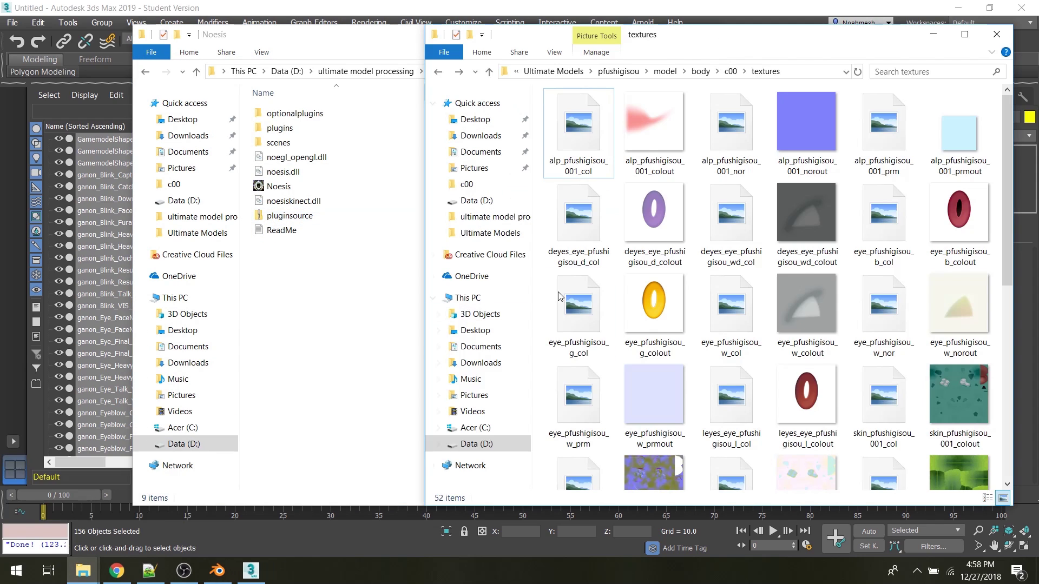
click(582, 72)
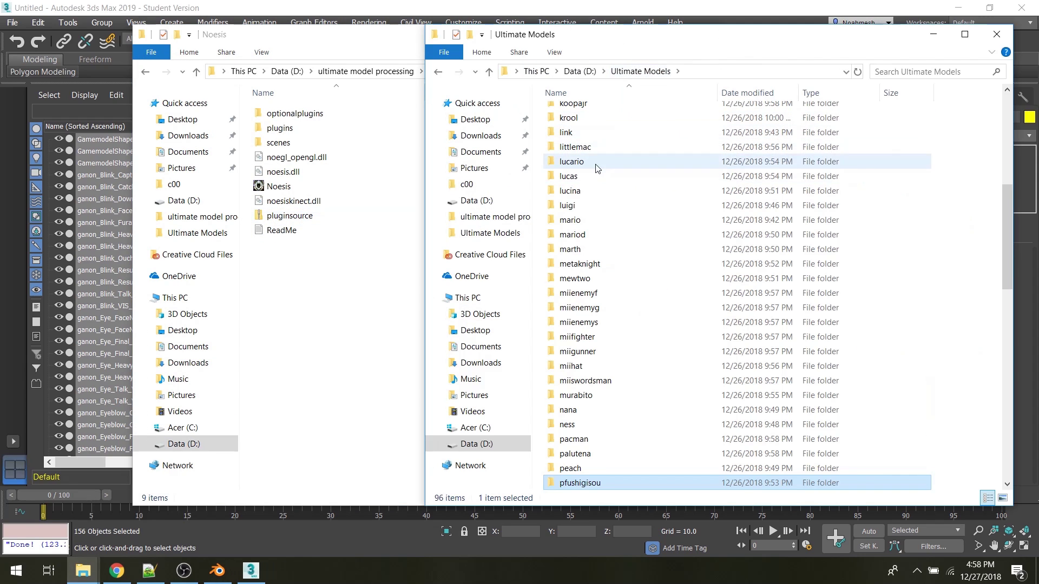
Open ganon\model\body\c00\textures and look over the exported PNG textures
scroll(594, 167, up, 15)
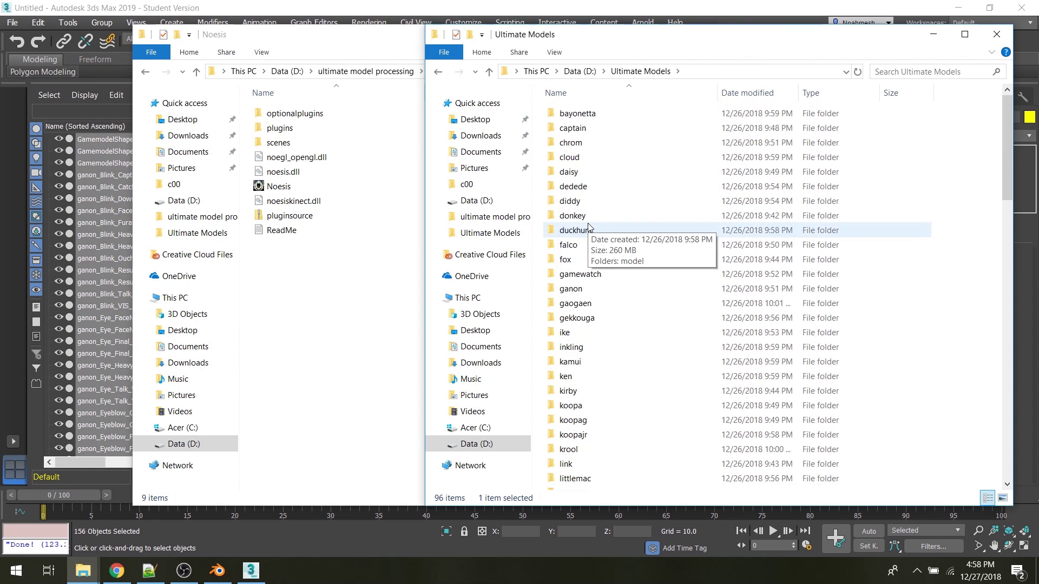
double_click(571, 288)
double_click(592, 113)
double_click(592, 114)
double_click(593, 119)
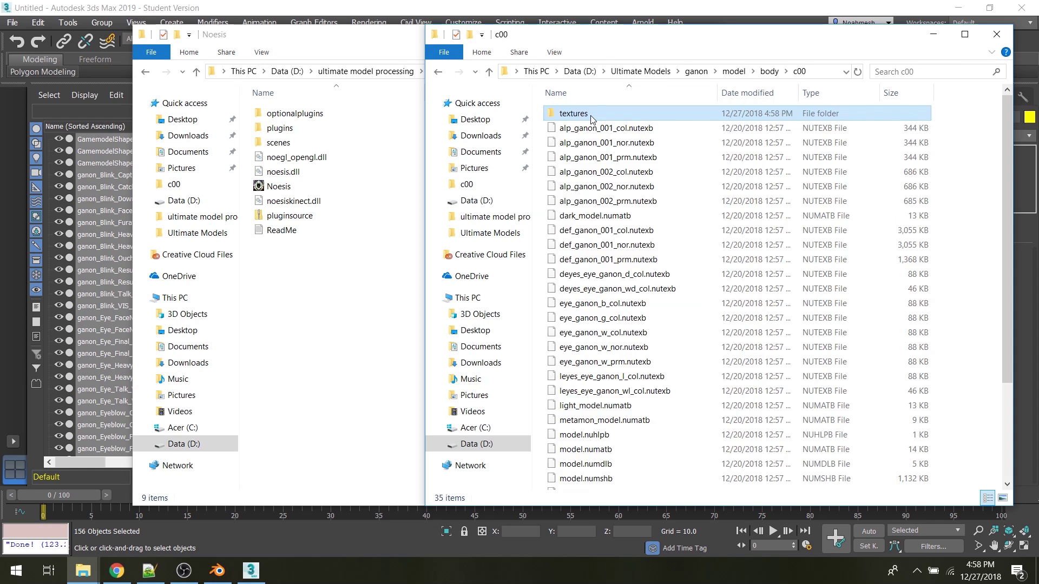
double_click(592, 115)
click(654, 123)
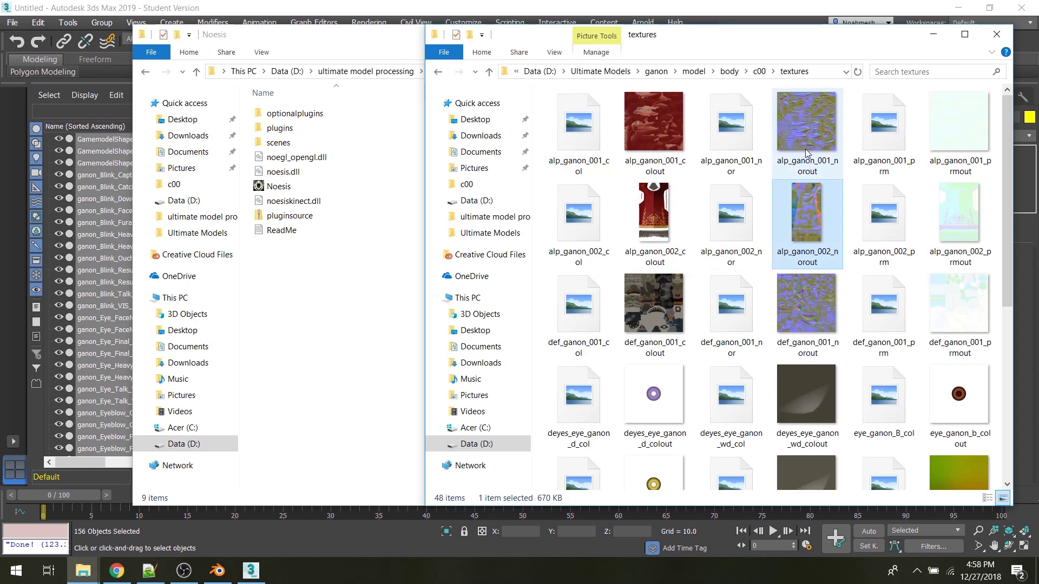
Switch to Blender and start an FBX import from the Ultimate Models folder
click(224, 576)
click(41, 26)
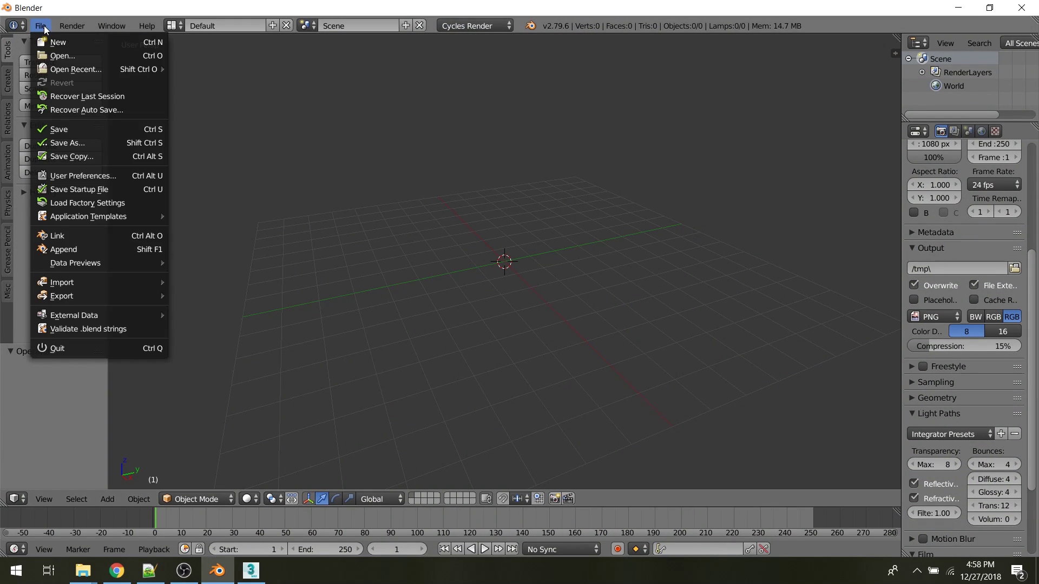
mouse_move(134, 284)
click(216, 319)
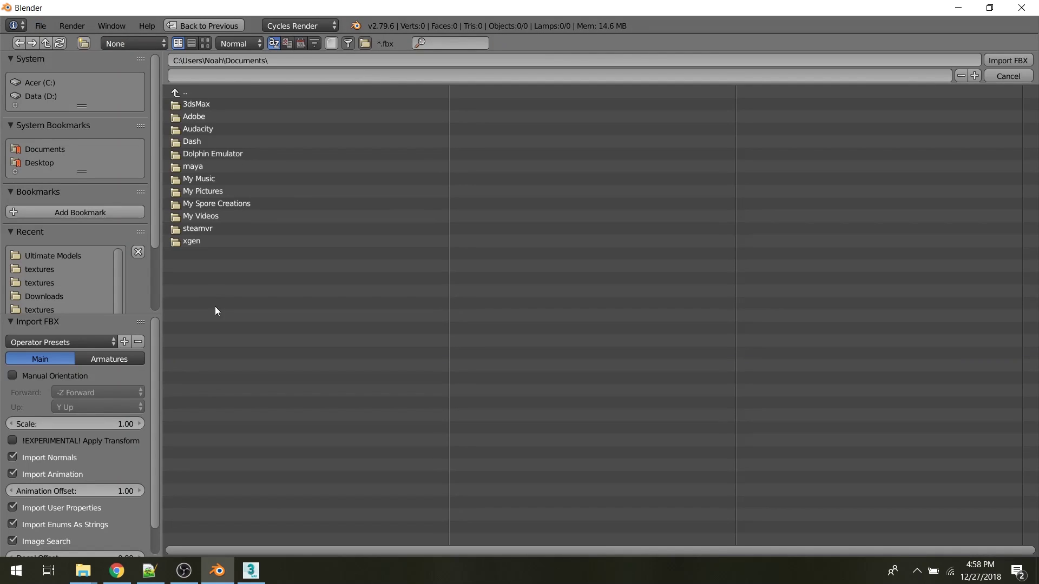
click(41, 256)
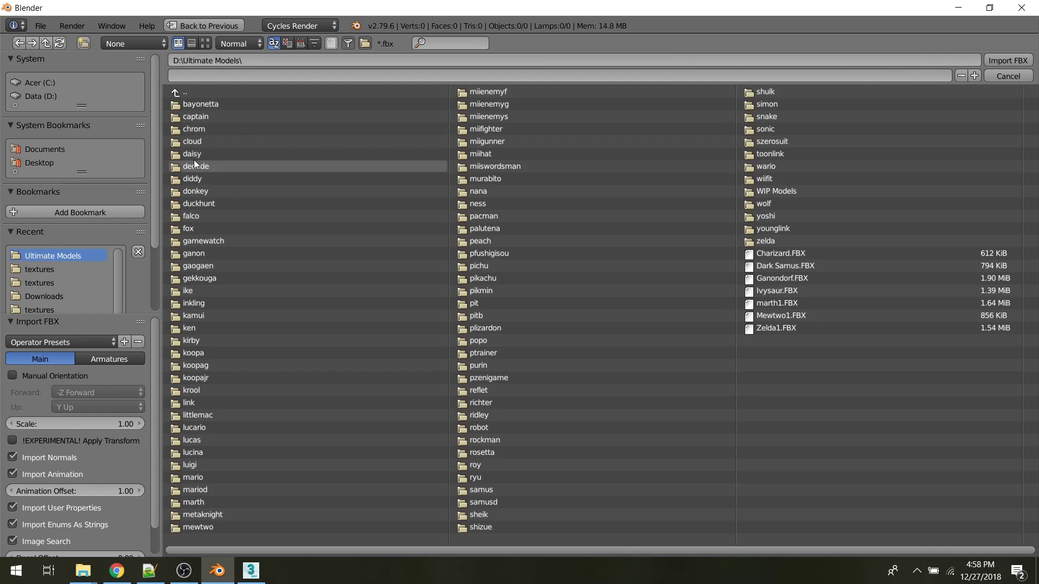
click(203, 254)
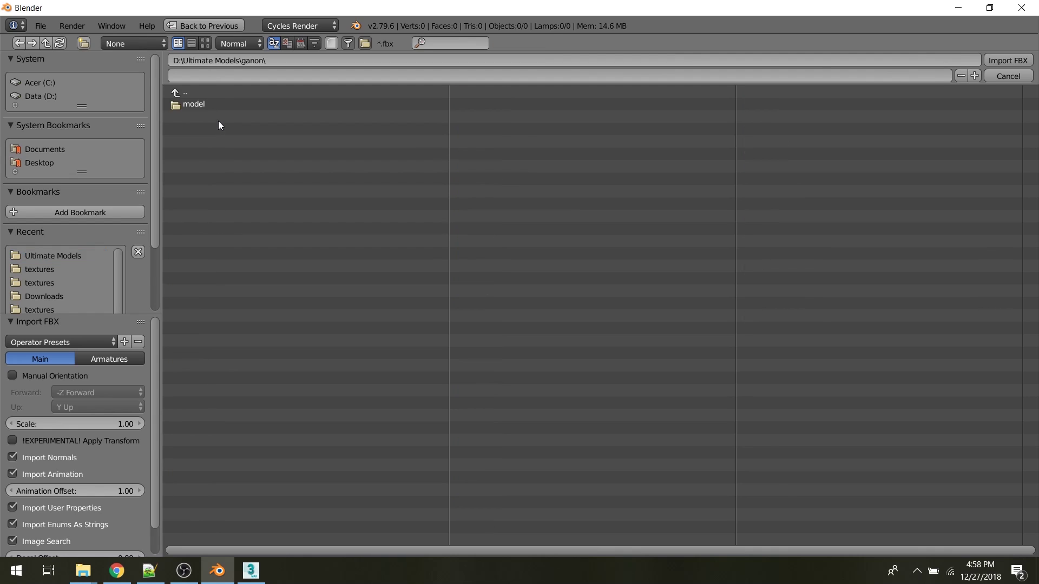
click(214, 105)
click(213, 106)
click(189, 92)
click(188, 92)
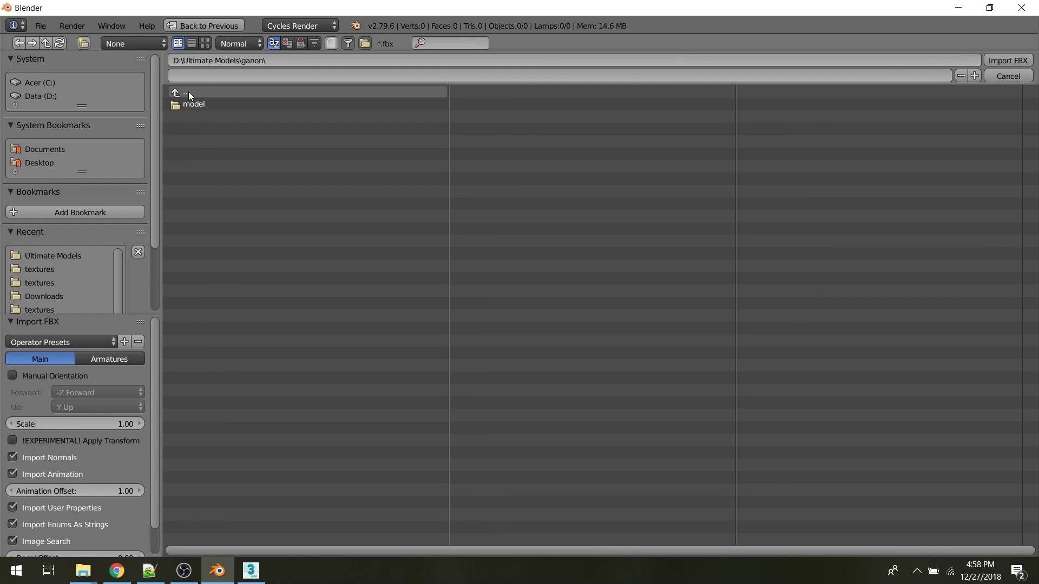
click(188, 92)
Import Ganondorf.FBX into the scene and check the model
click(779, 278)
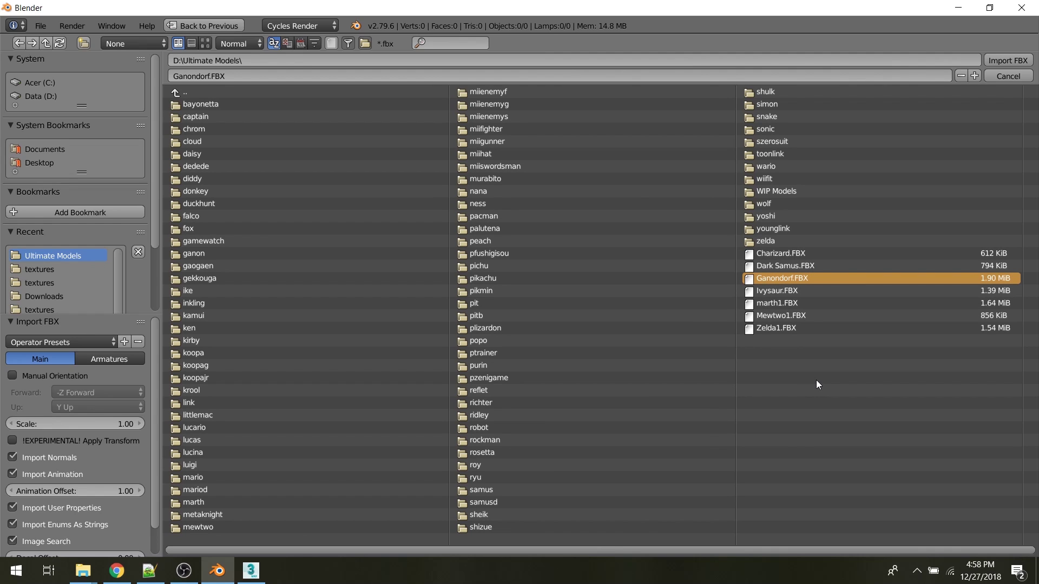
key(Return)
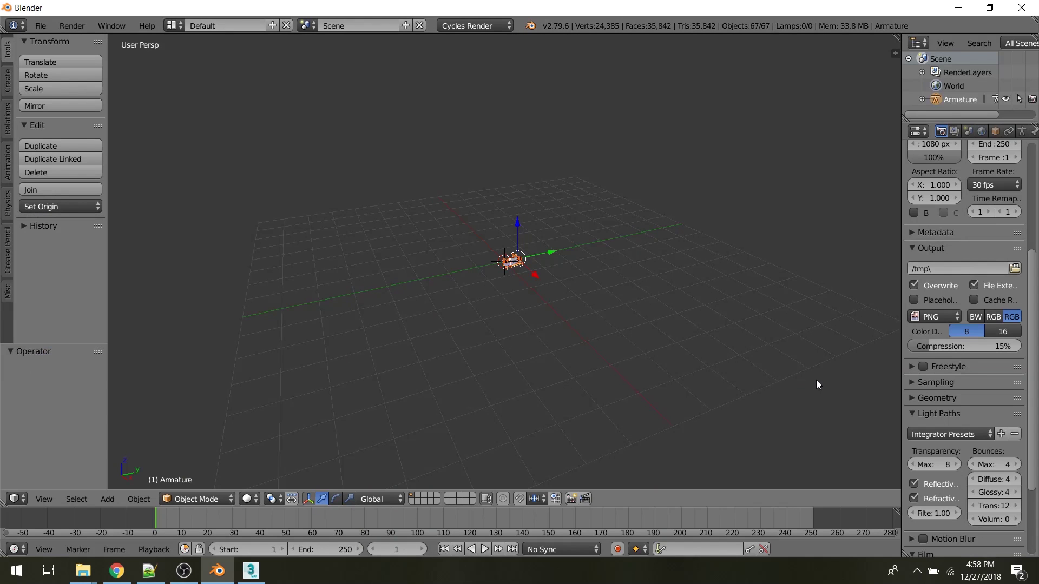
scroll(698, 331, up, 3)
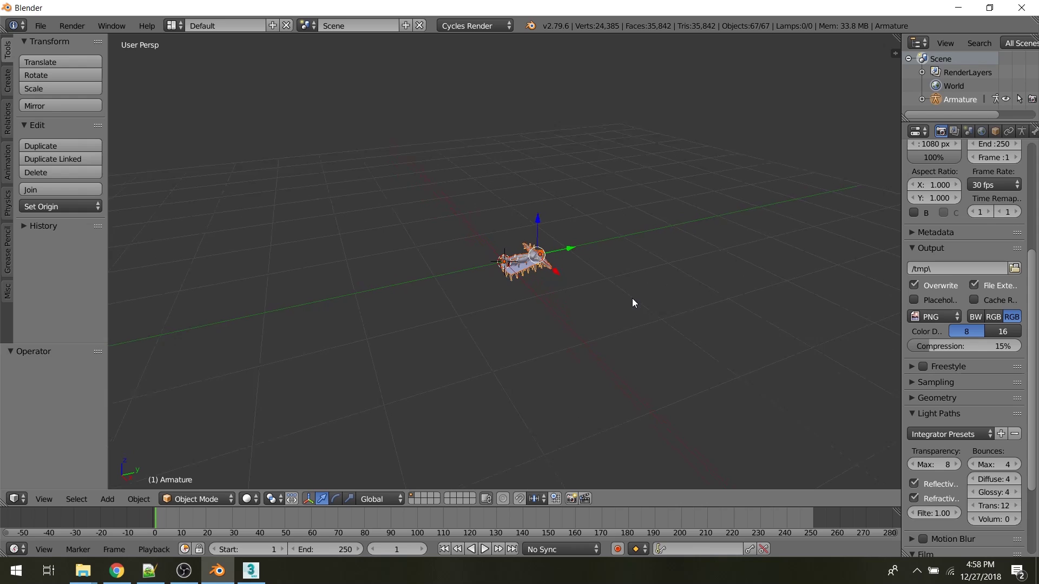
scroll(629, 319, up, 3)
scroll(628, 334, up, 2)
middle_drag(628, 334, 699, 239)
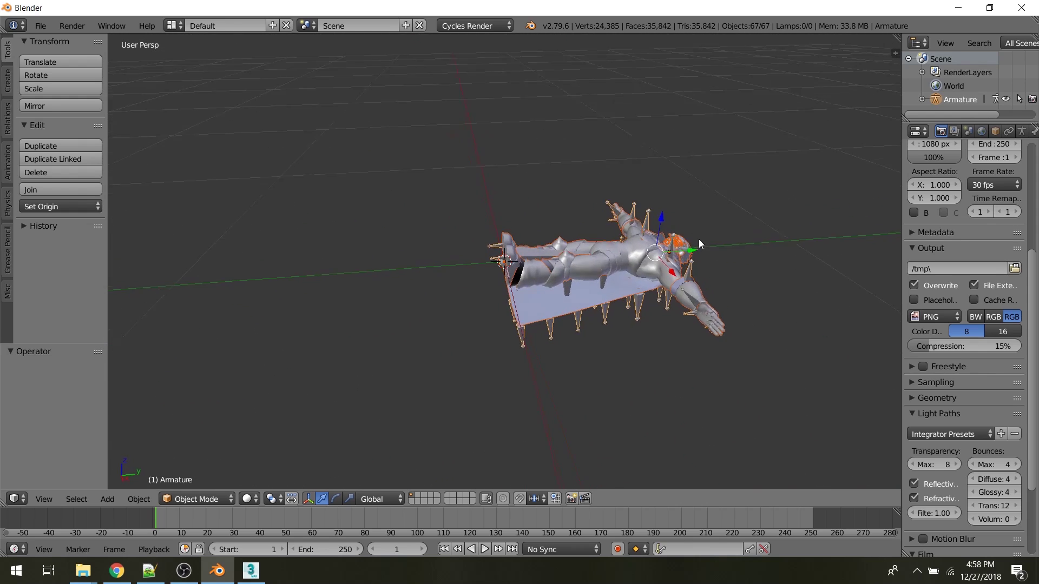
scroll(725, 223, down, 3)
scroll(727, 227, down, 3)
Split the 3D viewport in two and make the second area a Text Editor with a new text block
drag(900, 47, 529, 71)
click(552, 501)
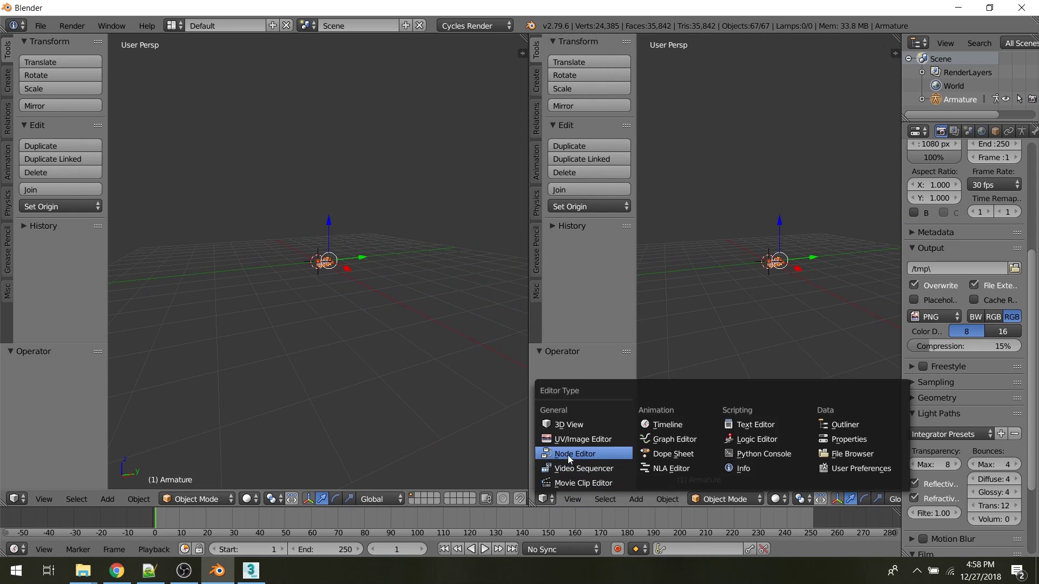
click(729, 427)
click(709, 499)
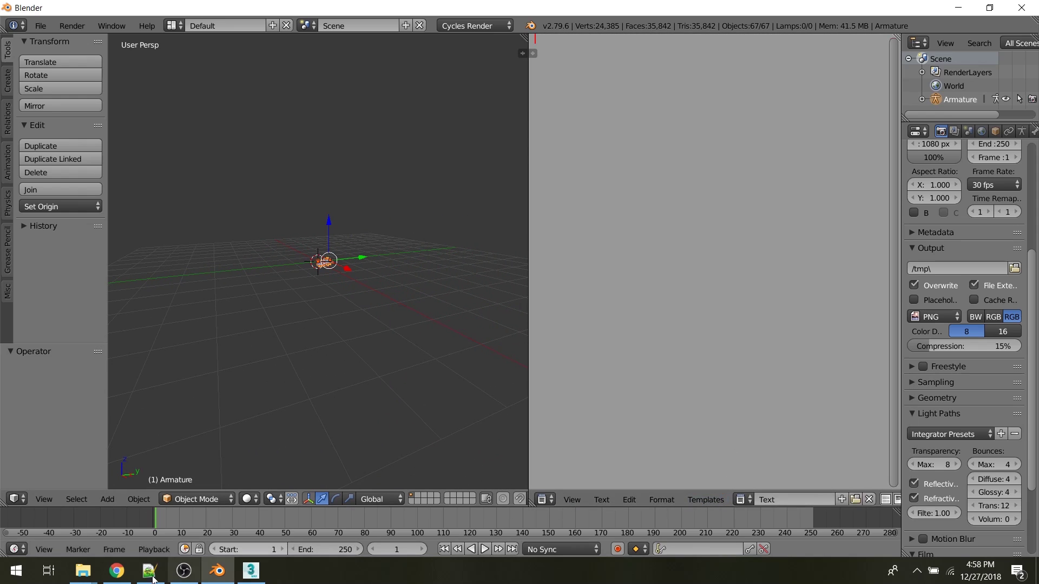
Copy the entire contents of blender script.py from Notepad++ into Blender's new text block
click(150, 570)
click(372, 221)
key(ctrl+a)
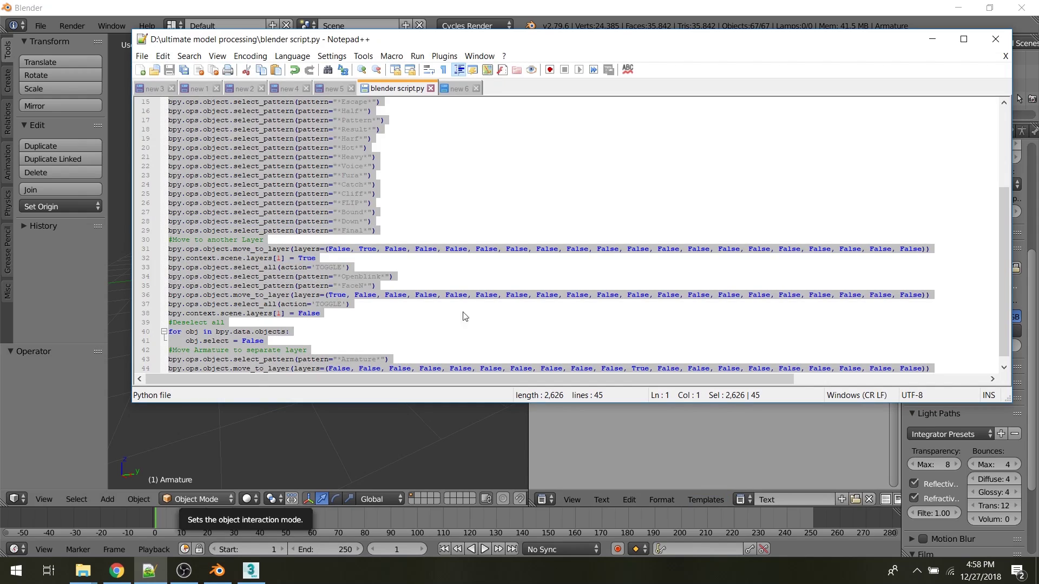
key(ctrl+c)
key(alt+Tab)
key(ctrl+v)
scroll(641, 303, down, 5)
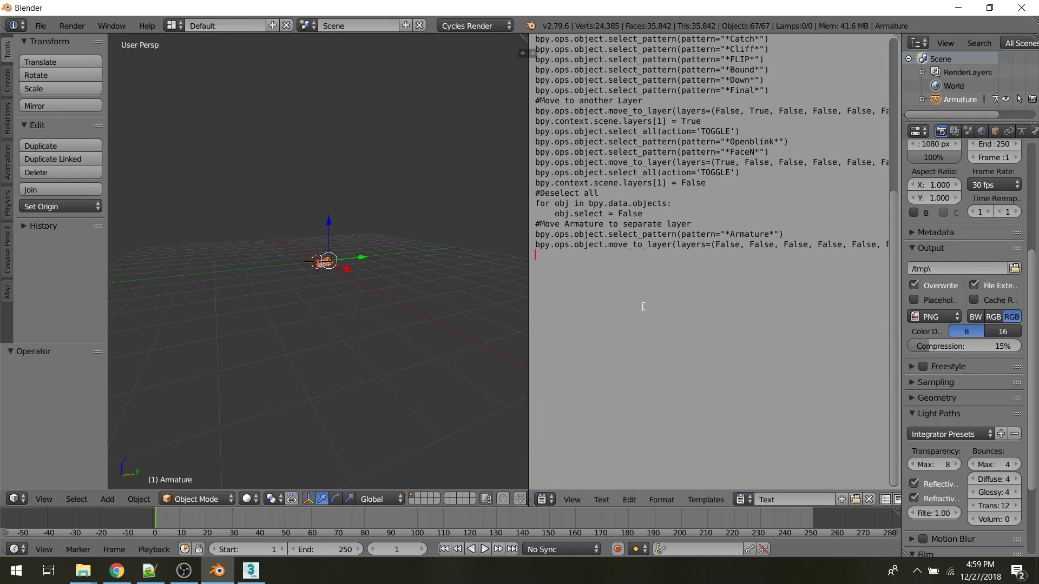
scroll(641, 303, up, 5)
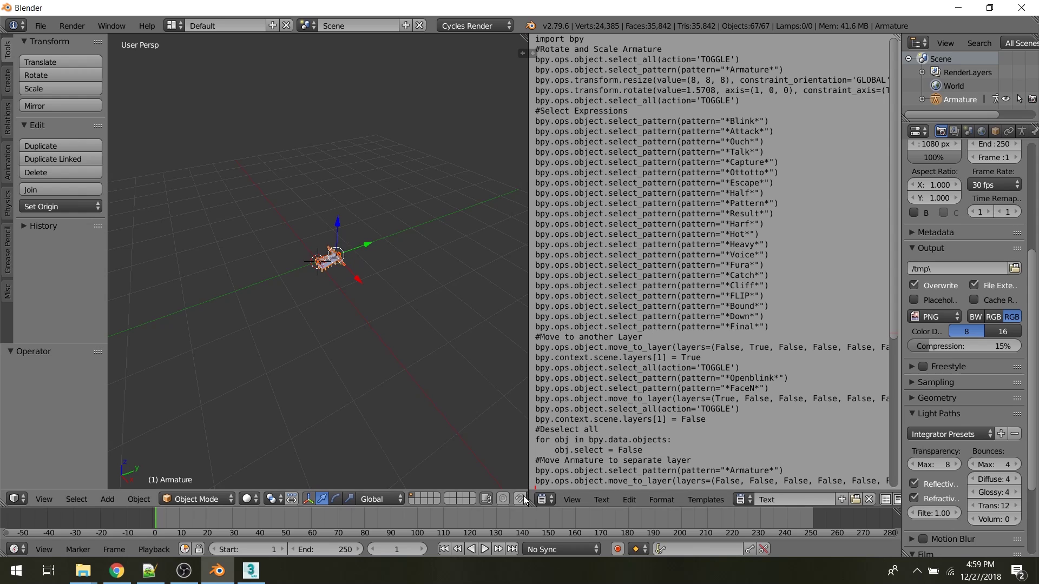
Run the pasted script on the imported model and inspect the body from the front
scroll(779, 500, down, 3)
click(795, 499)
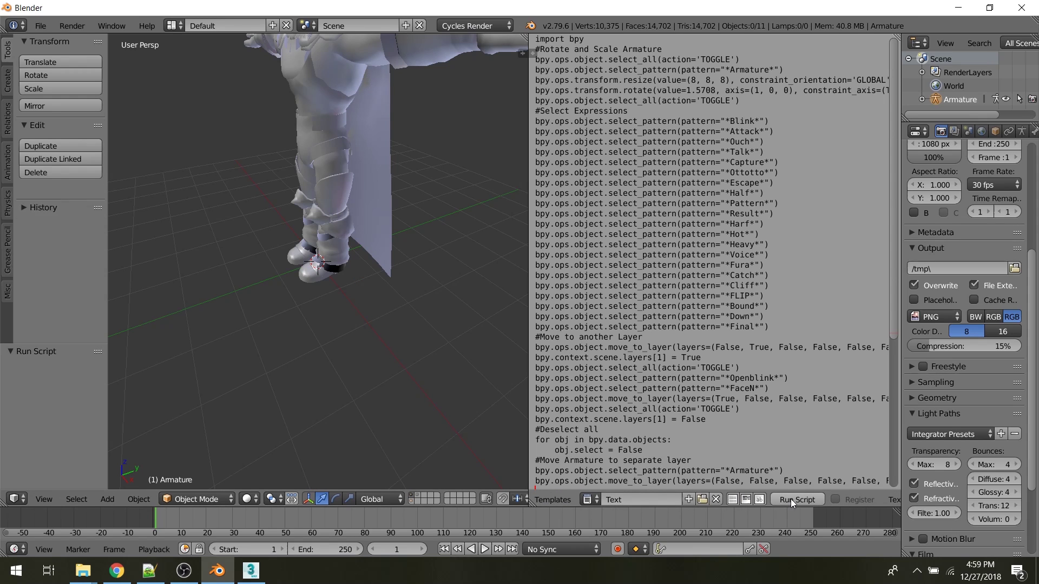
scroll(316, 274, down, 4)
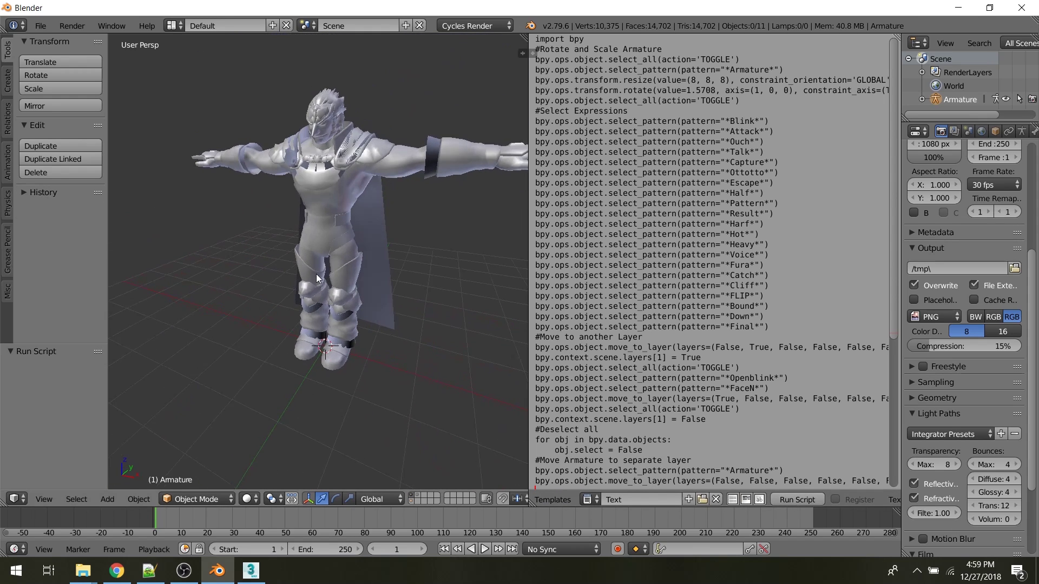
middle_drag(316, 274, 328, 269)
scroll(328, 269, up, 6)
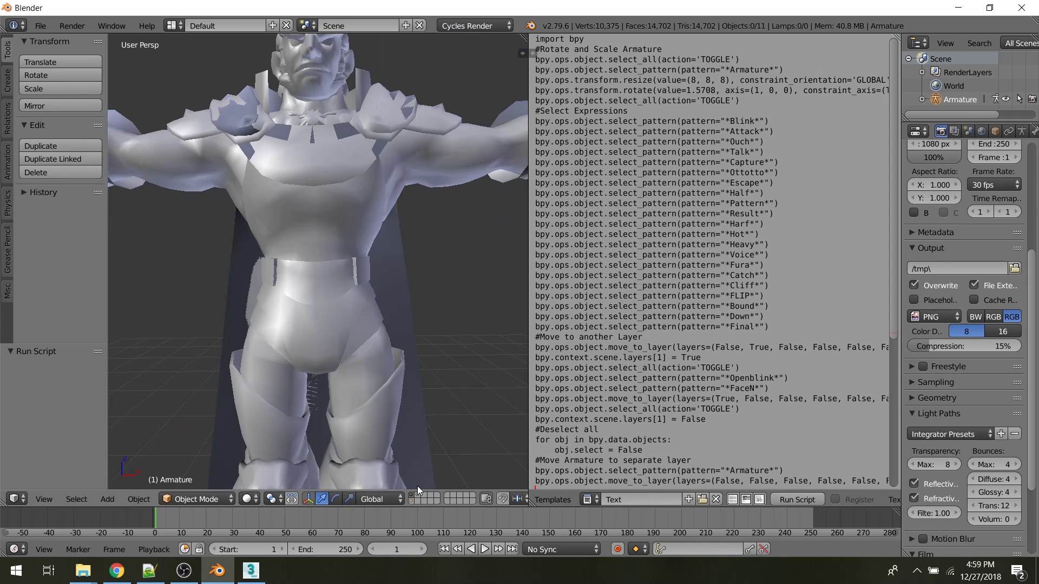
Show the second layer and inspect the separated facial expression meshes
click(419, 493)
middle_drag(328, 224, 342, 267)
scroll(367, 197, up, 5)
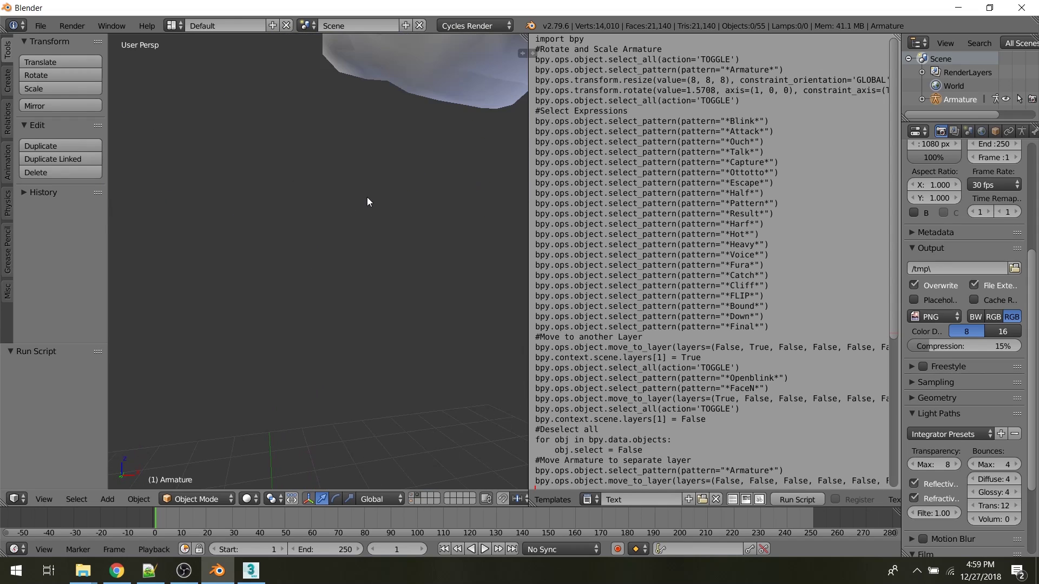
middle_drag(367, 197, 362, 222)
right_click(362, 223)
key(t)
key(t)
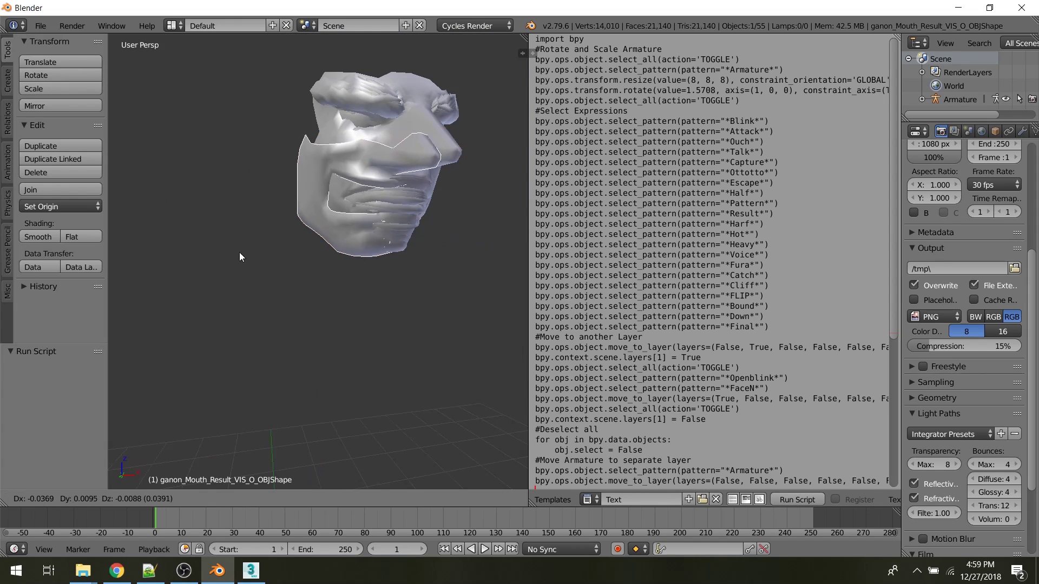
middle_drag(239, 252, 383, 486)
Show the armature's layer to inspect the bones, and return to the body mesh layer
click(411, 501)
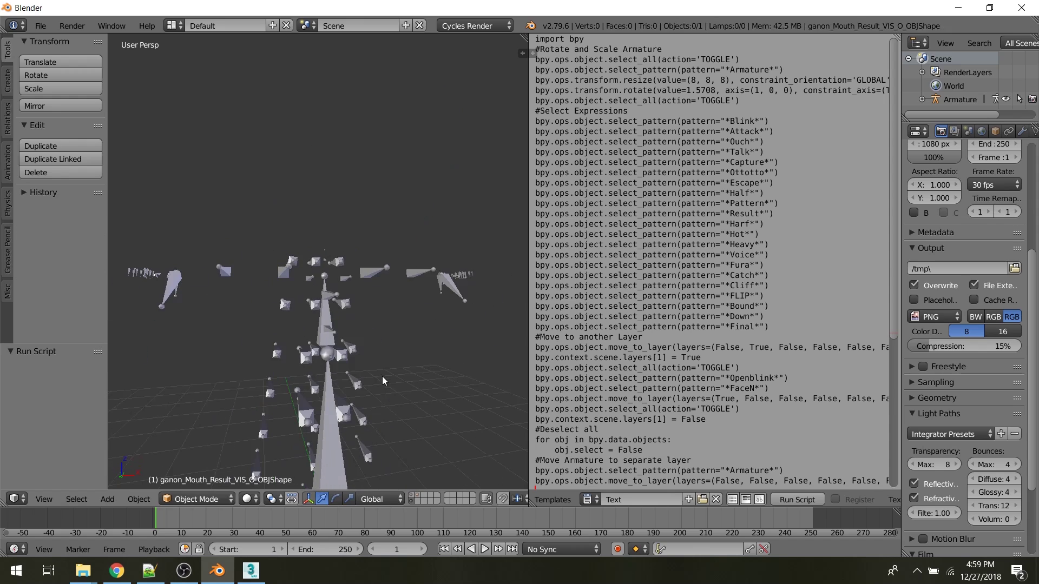
middle_drag(382, 375, 370, 445)
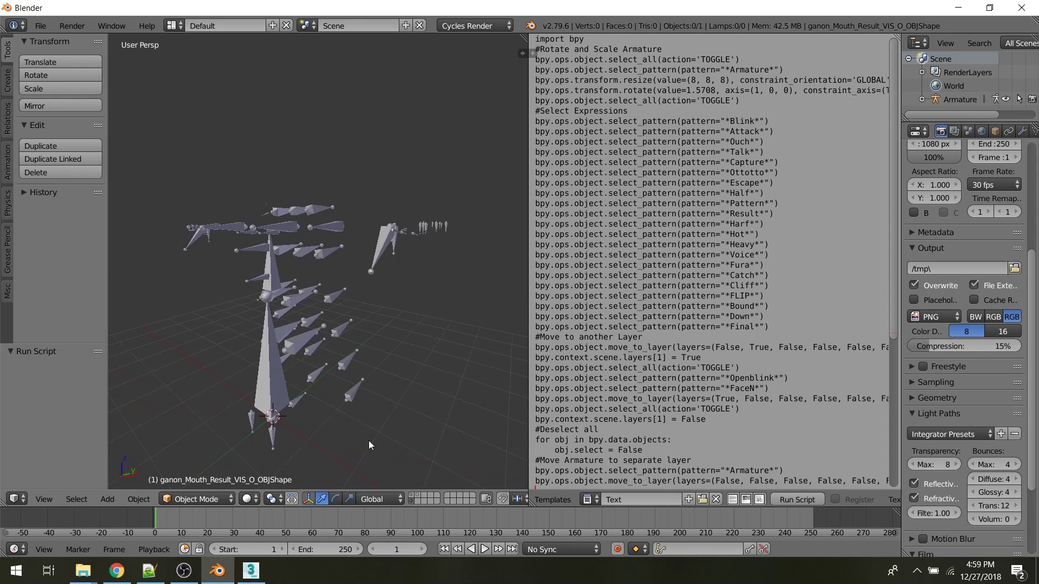
click(414, 497)
middle_drag(333, 365, 367, 335)
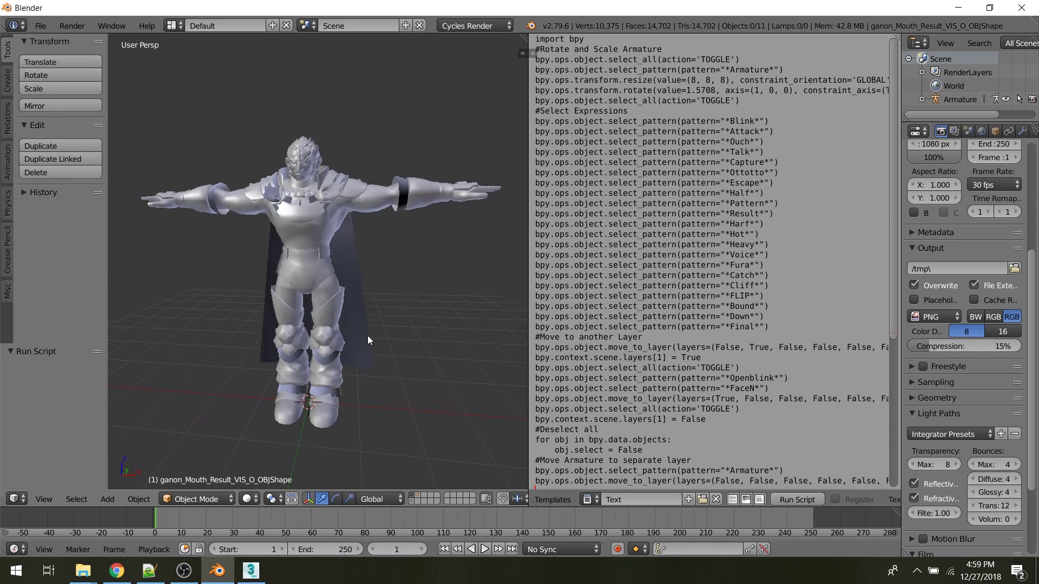
right_click(332, 281)
key(r)
right_click(407, 303)
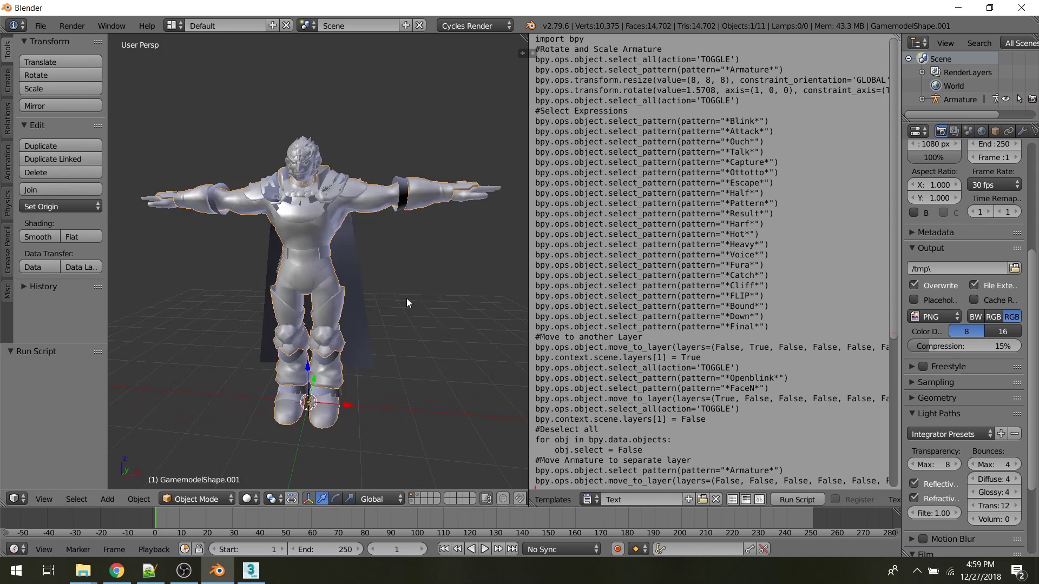
key(a)
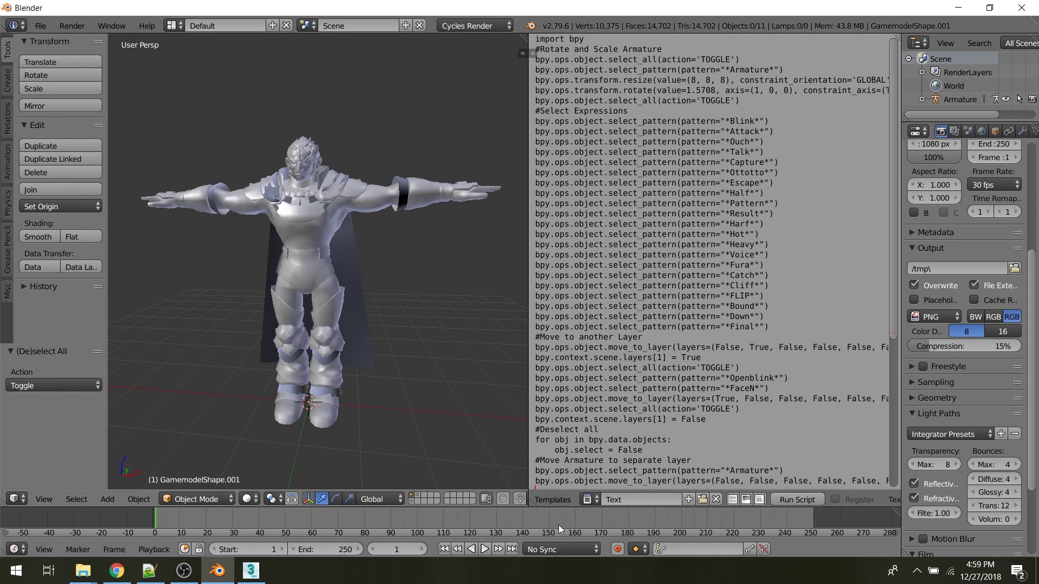
Select Ganondorf's body mesh and show its material settings
scroll(568, 501, up, 5)
scroll(1001, 269, up, 6)
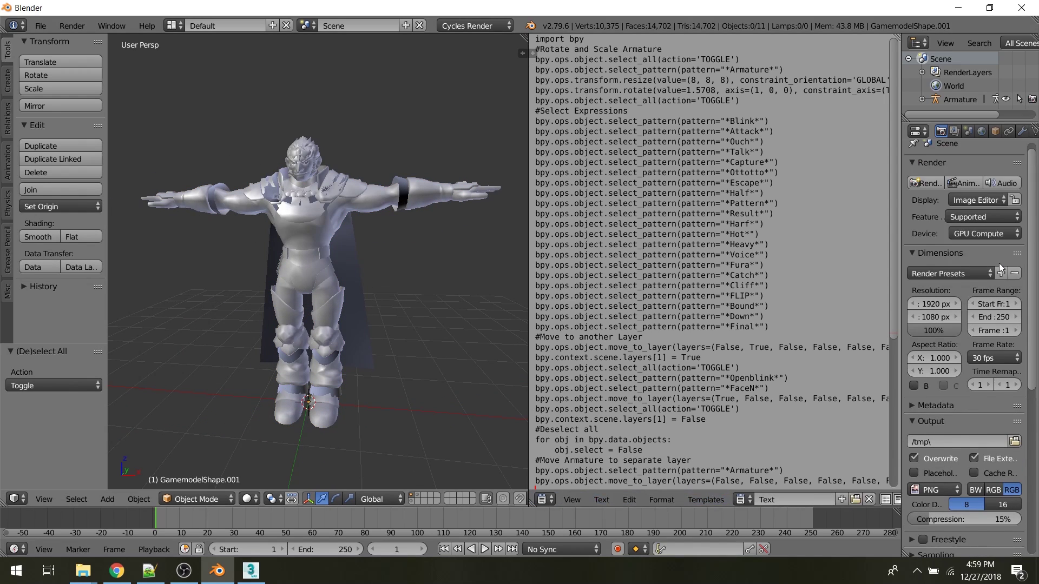
right_click(307, 238)
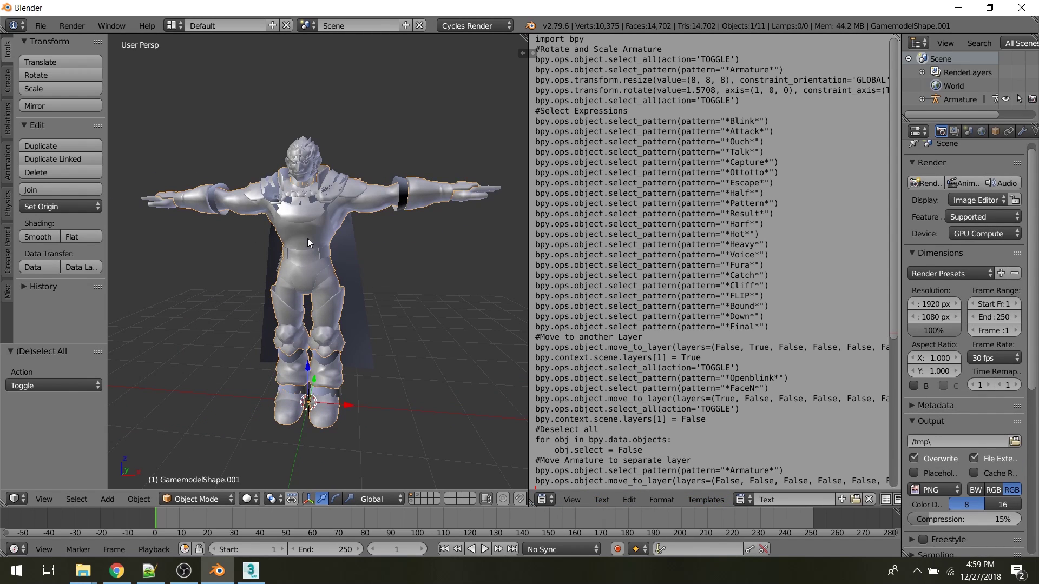
click(1005, 131)
Turn the Text Editor area into a Node Editor, hide its side panel and fit all EyeL material nodes in view
click(543, 499)
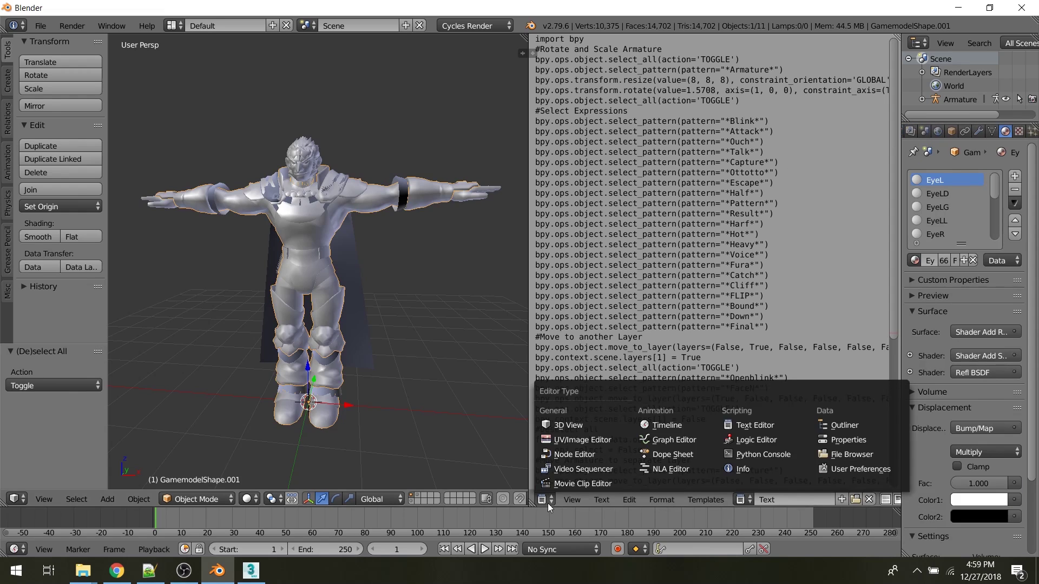
click(544, 499)
click(571, 454)
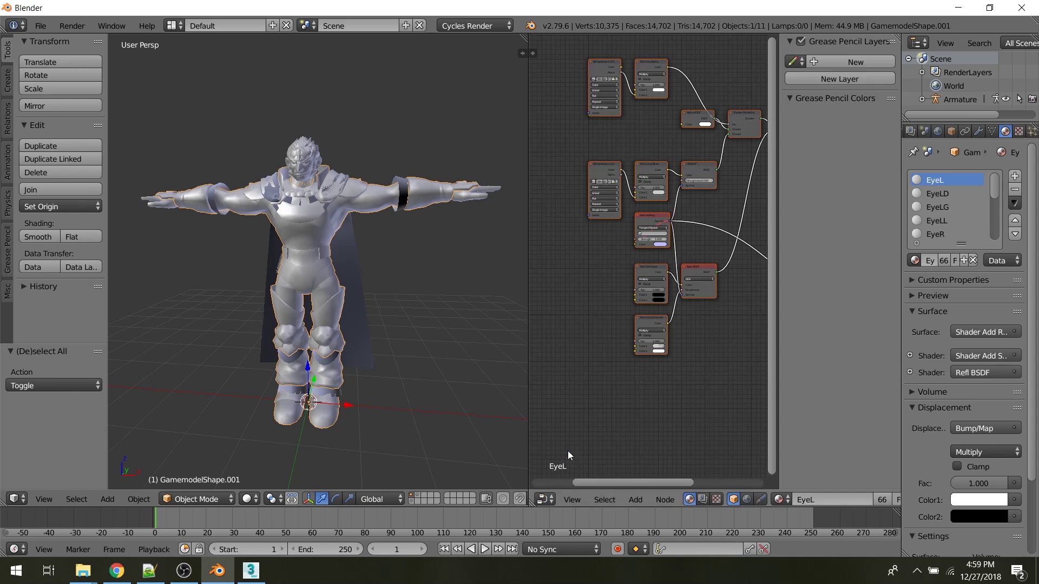
key(n)
key(Home)
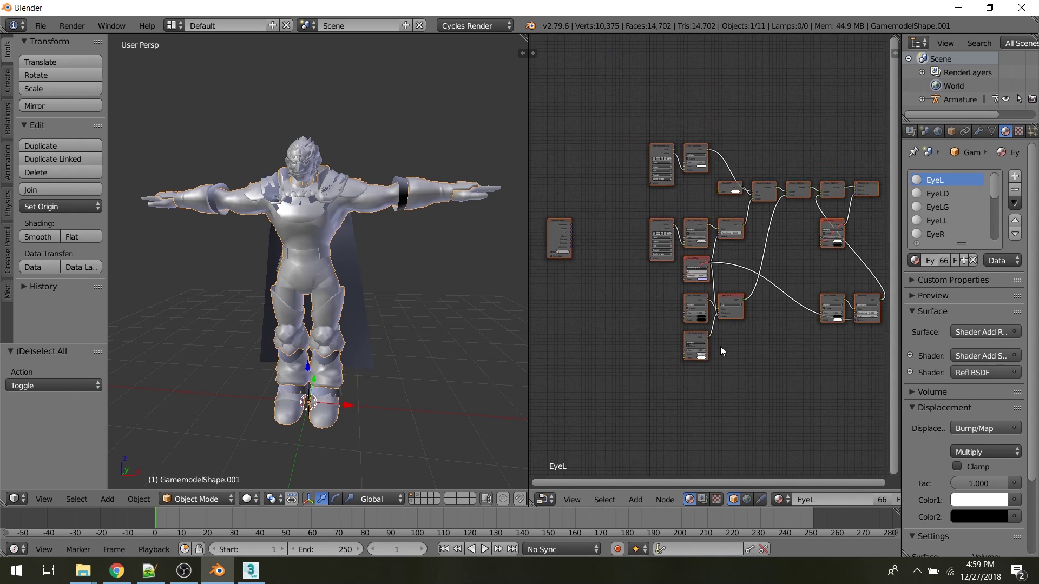
drag(561, 122, 804, 372)
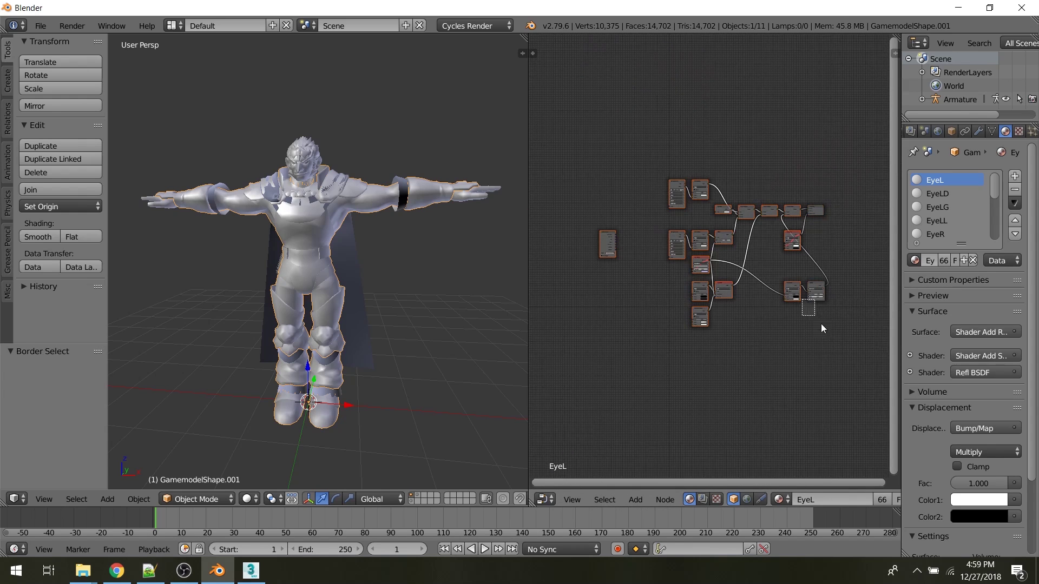
middle_drag(832, 304, 760, 355)
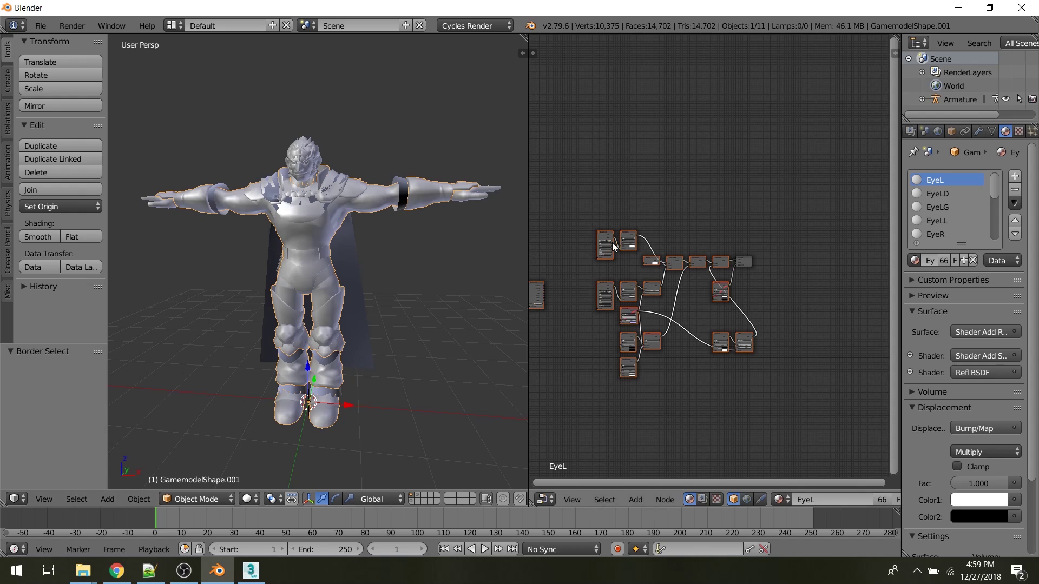
scroll(679, 231, up, 2)
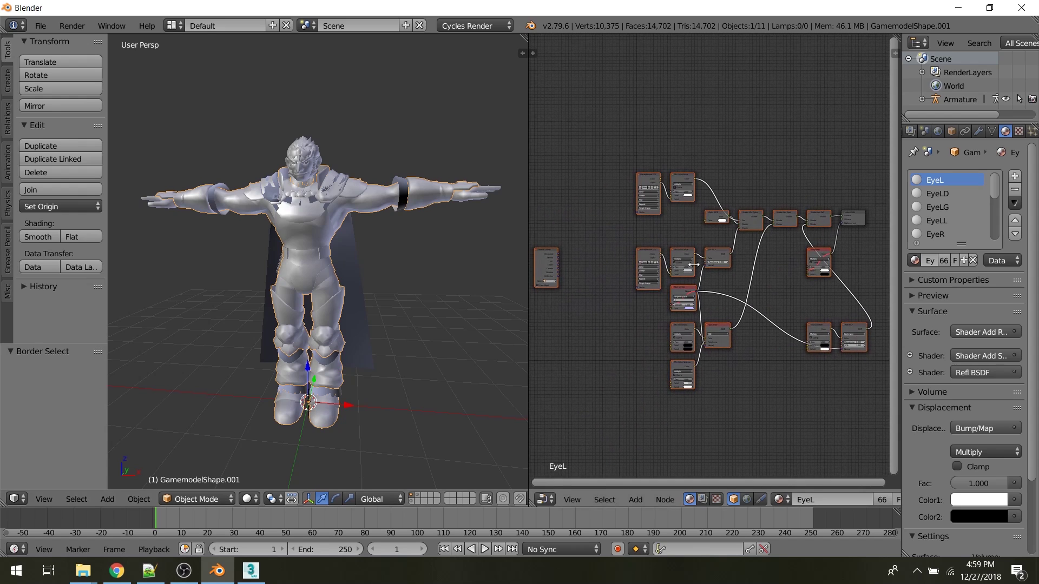
Enter Edit Mode on the body mesh and select a single torso face to activate its def_ganon_001 material
click(211, 498)
click(200, 462)
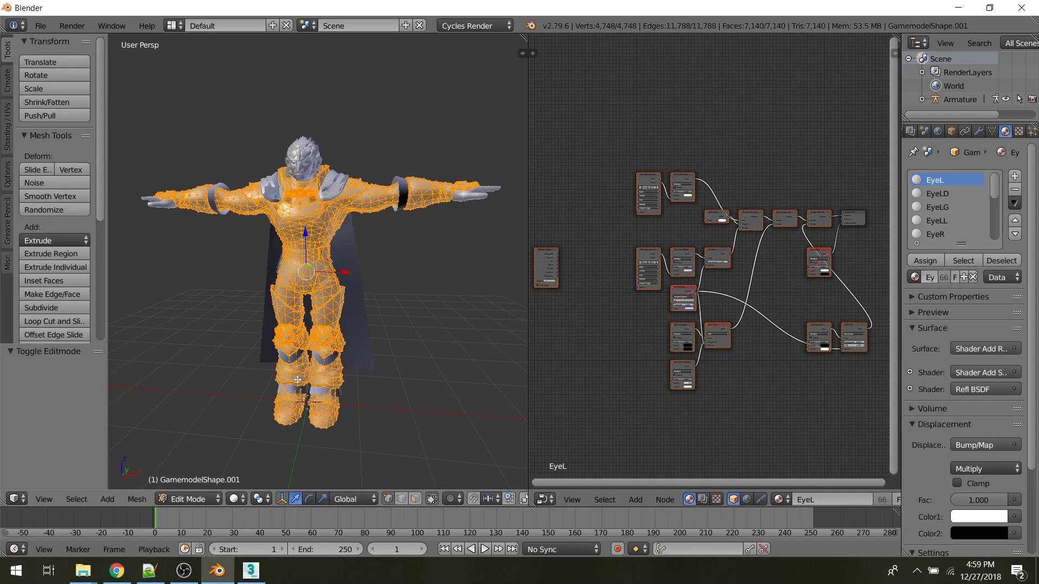
right_click(300, 265)
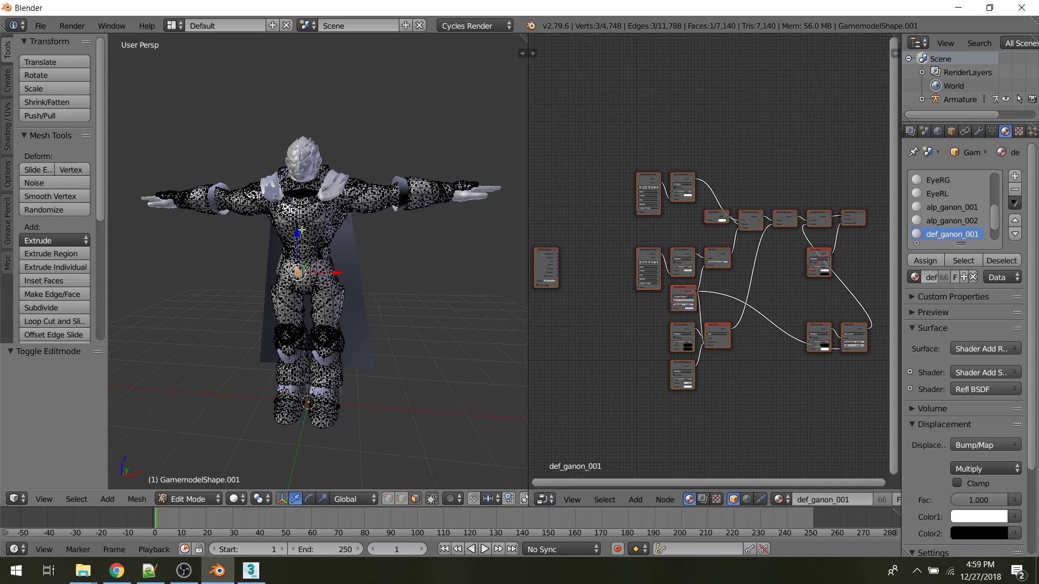
right_click(287, 210)
scroll(303, 220, up, 6)
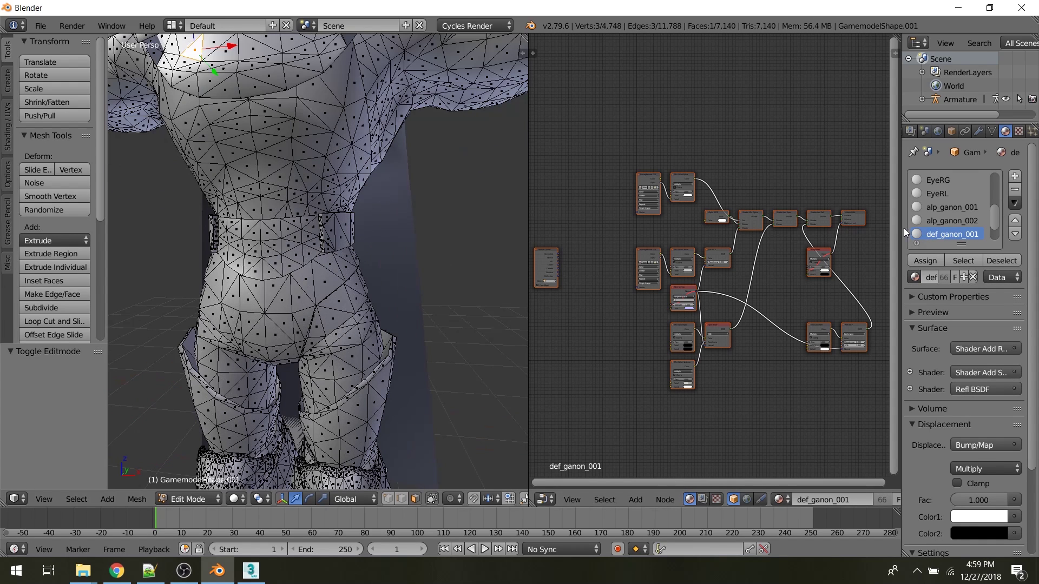
Delete all nodes of the def_ganon_001 material except the Material Output node
scroll(690, 319, down, 2)
key(a)
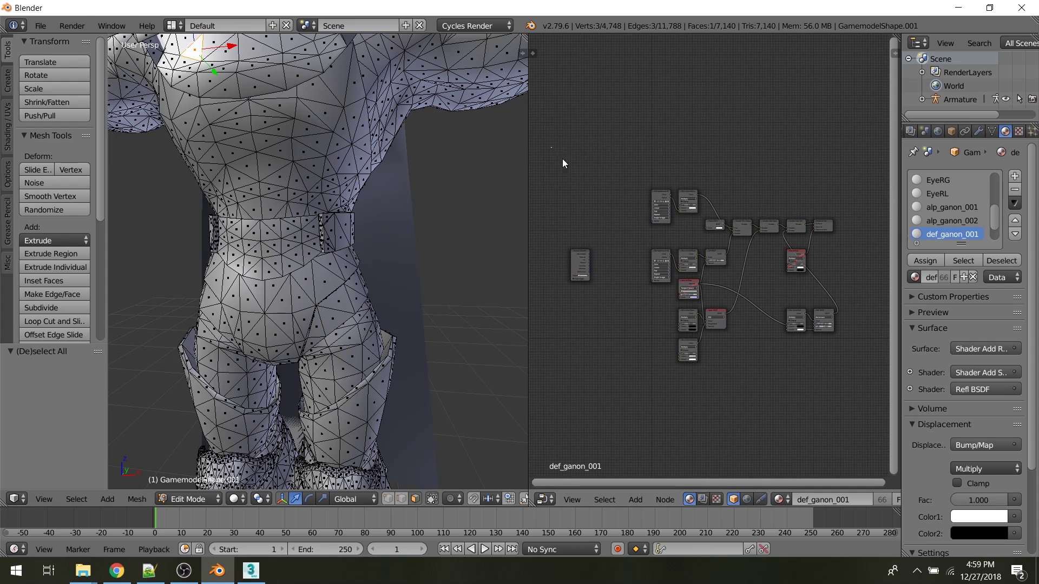
drag(563, 158, 788, 429)
key(s)
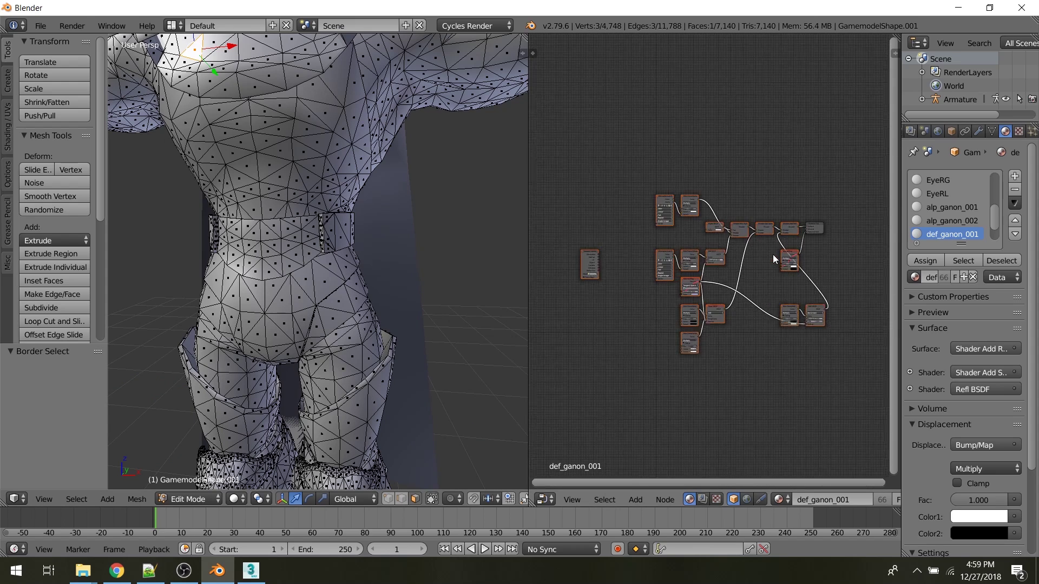
key(x)
key(Home)
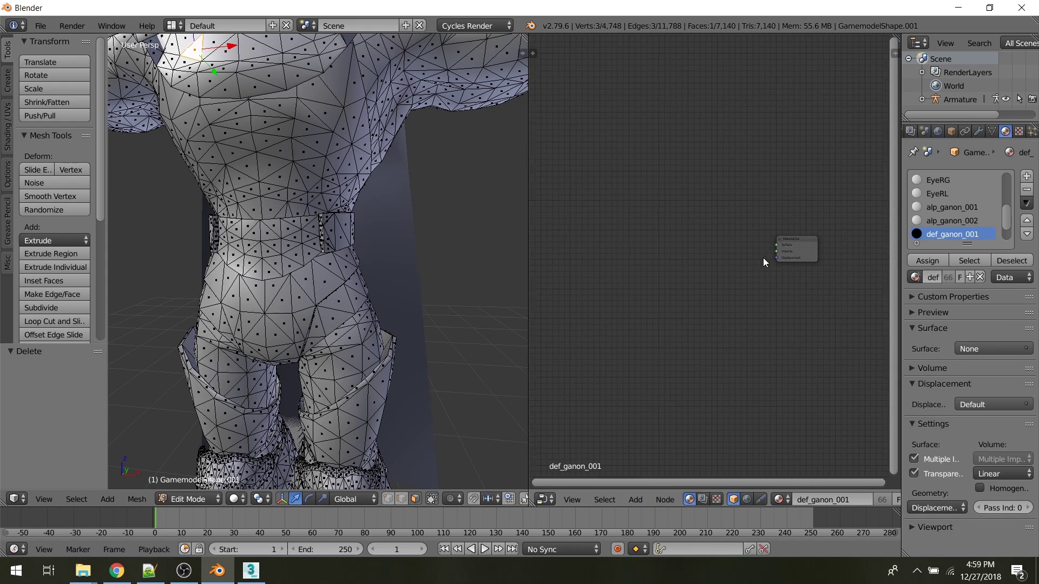
click(635, 500)
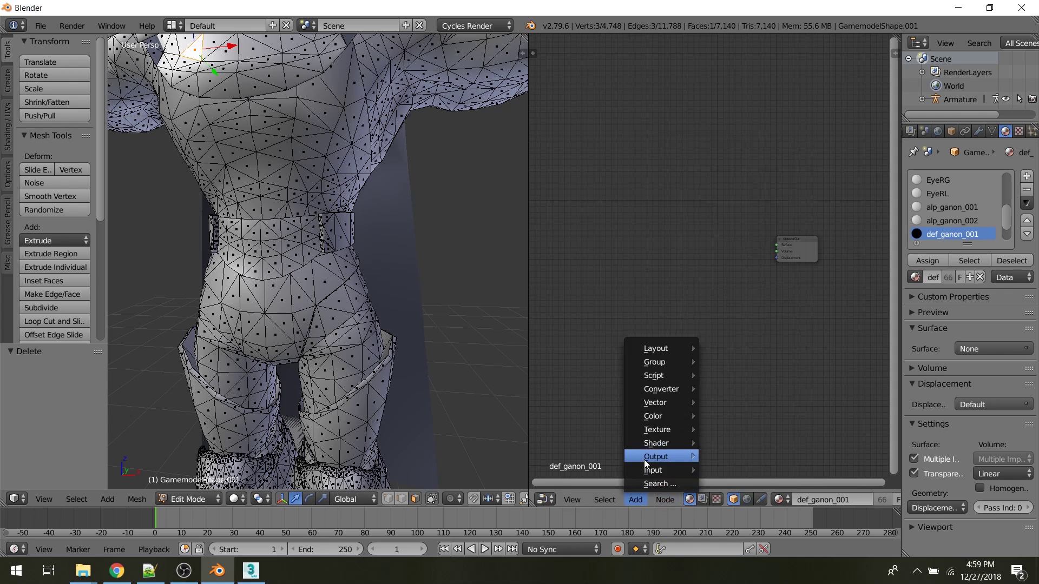
mouse_move(663, 443)
click(743, 310)
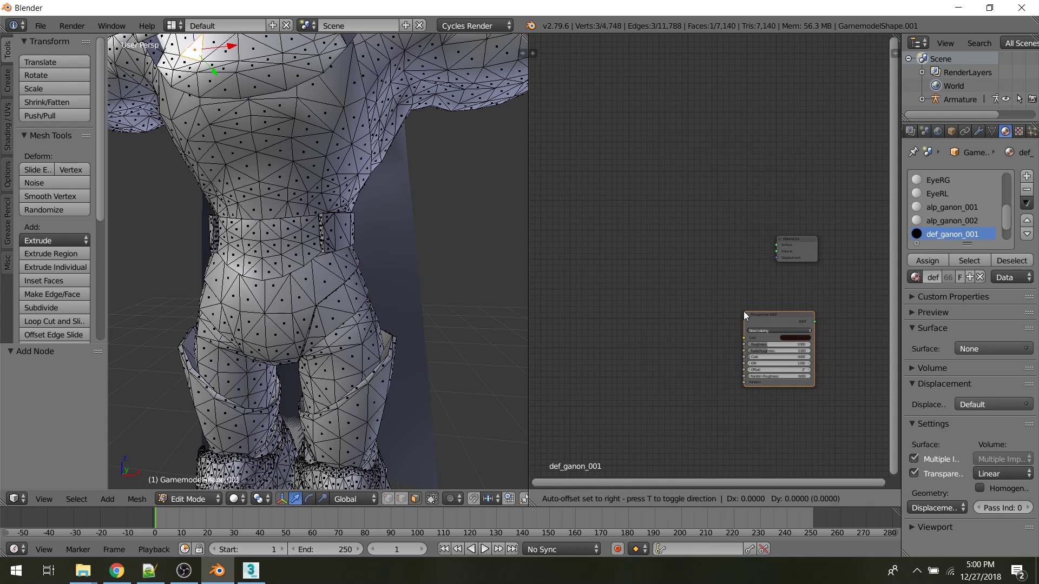
key(Escape)
Add a Principled BSDF shader beside the Material Output node and connect its BSDF output to Surface
click(635, 499)
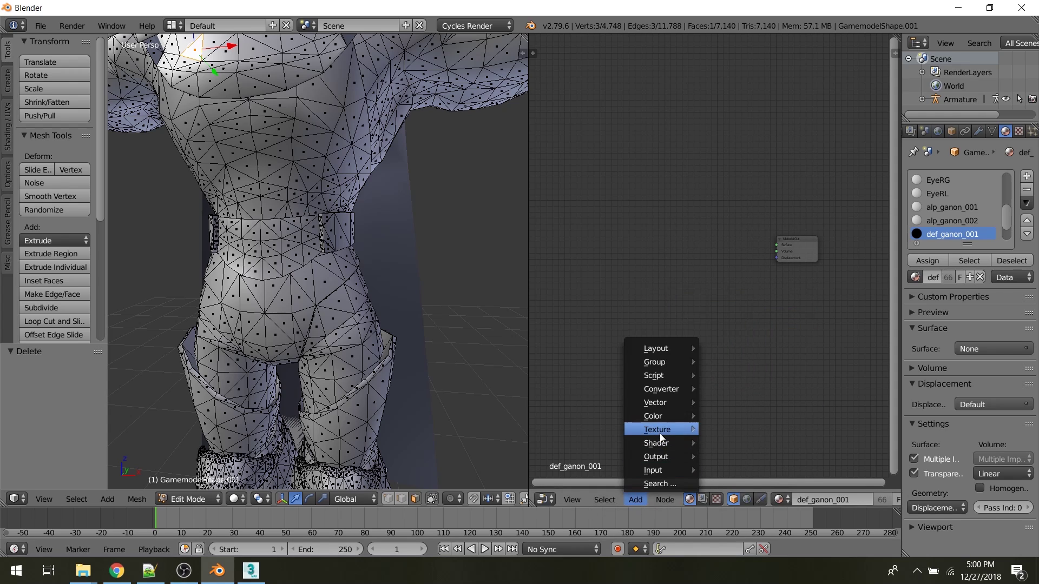
mouse_move(661, 441)
click(750, 297)
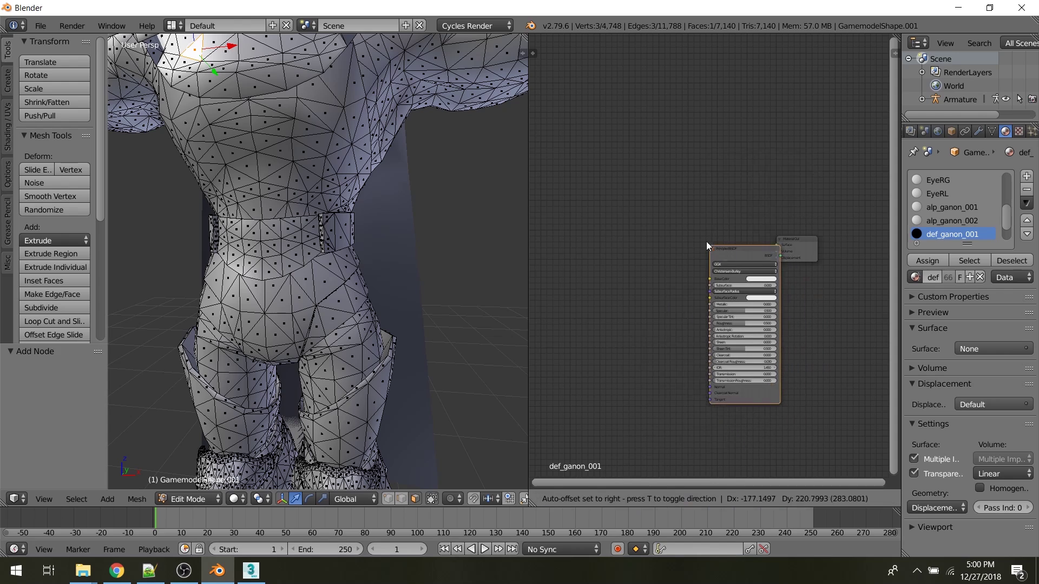
click(658, 253)
drag(728, 261, 777, 244)
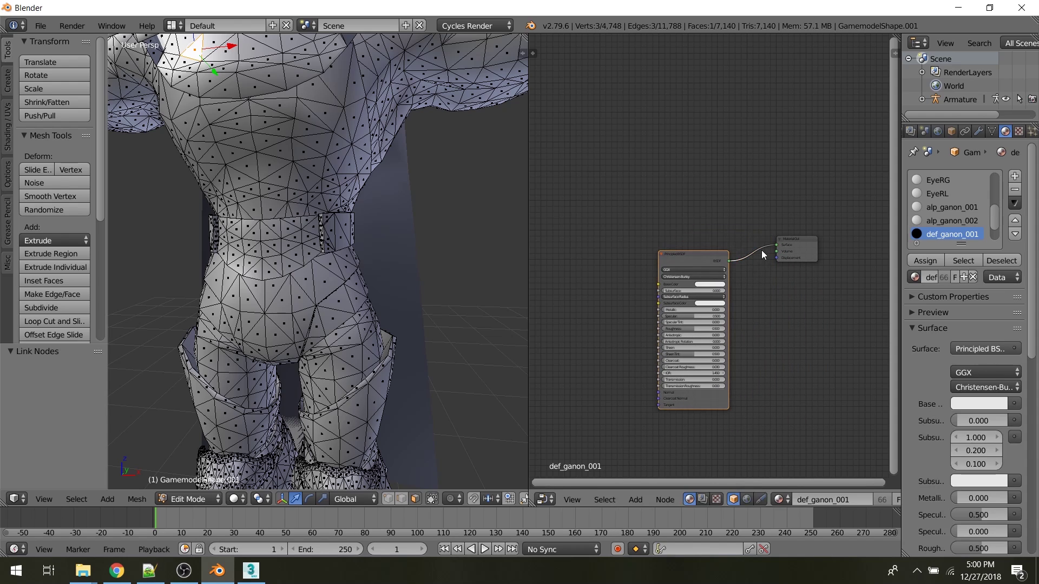
drag(707, 281, 710, 261)
Add an Image Texture node on the input side of the Principled BSDF
click(641, 503)
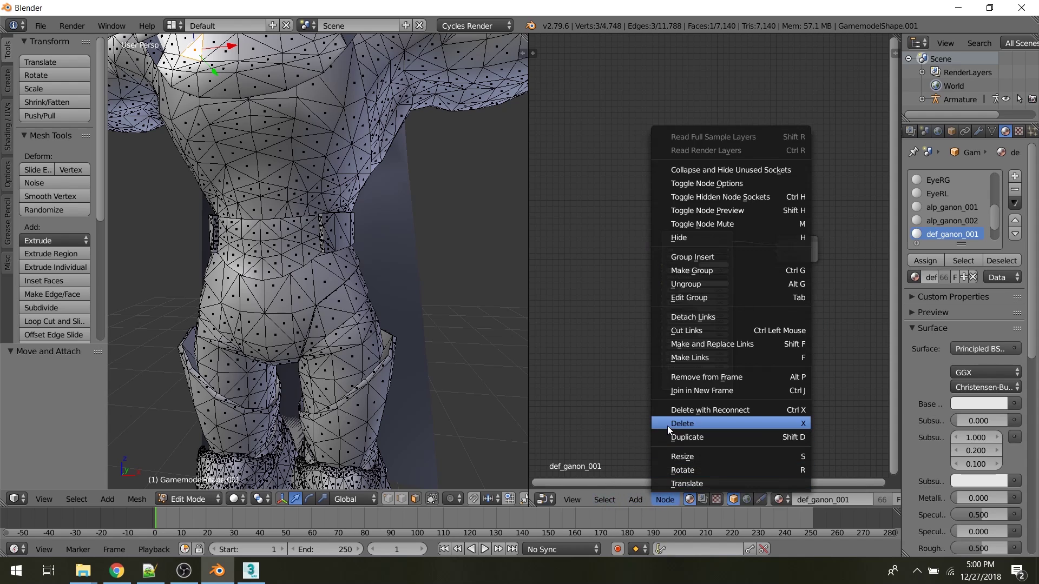
mouse_move(657, 429)
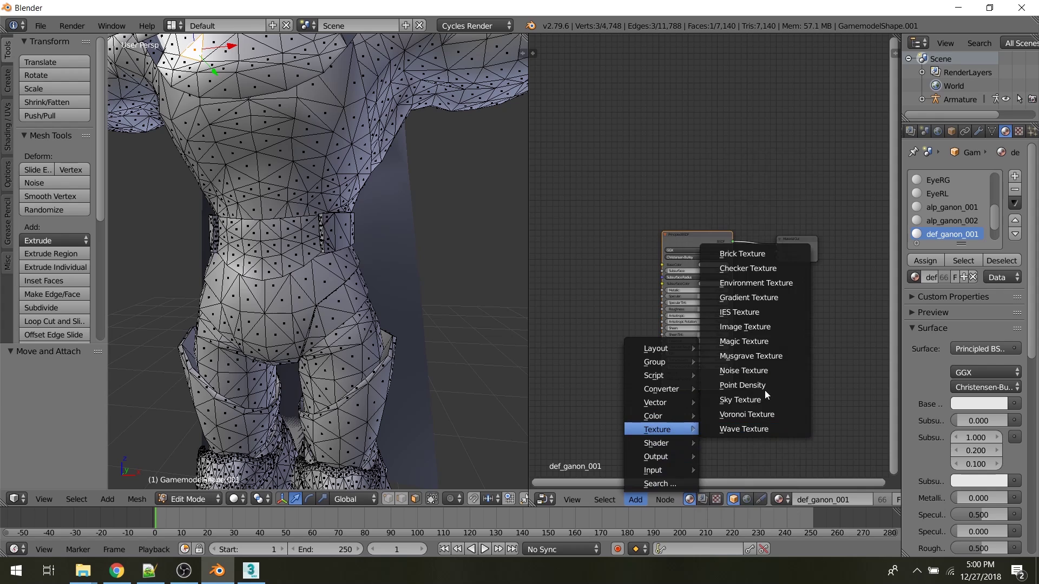
click(747, 325)
click(579, 287)
middle_drag(582, 287, 666, 297)
scroll(680, 300, up, 3)
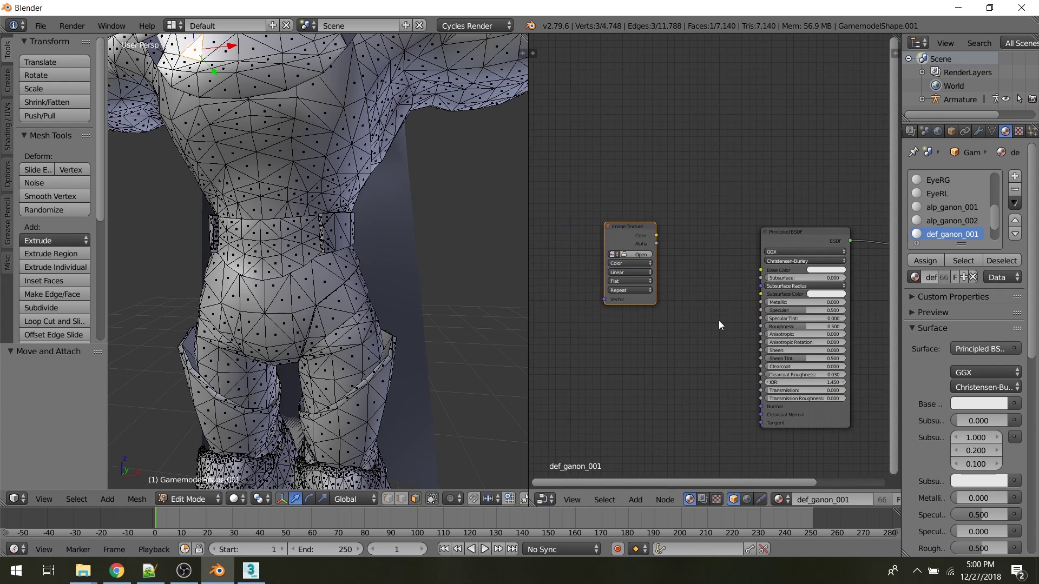
Load def_ganon_001_colout.png from D:\Ultimate Models\ganon\model\body\c00\textures into the Image Texture node and connect its Color output to Base Color
click(614, 253)
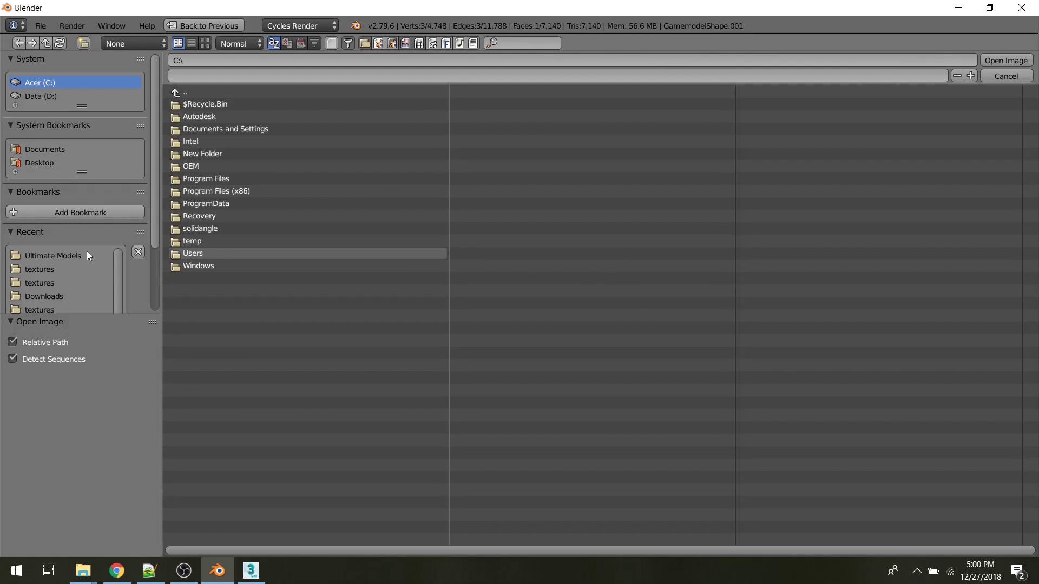
click(66, 256)
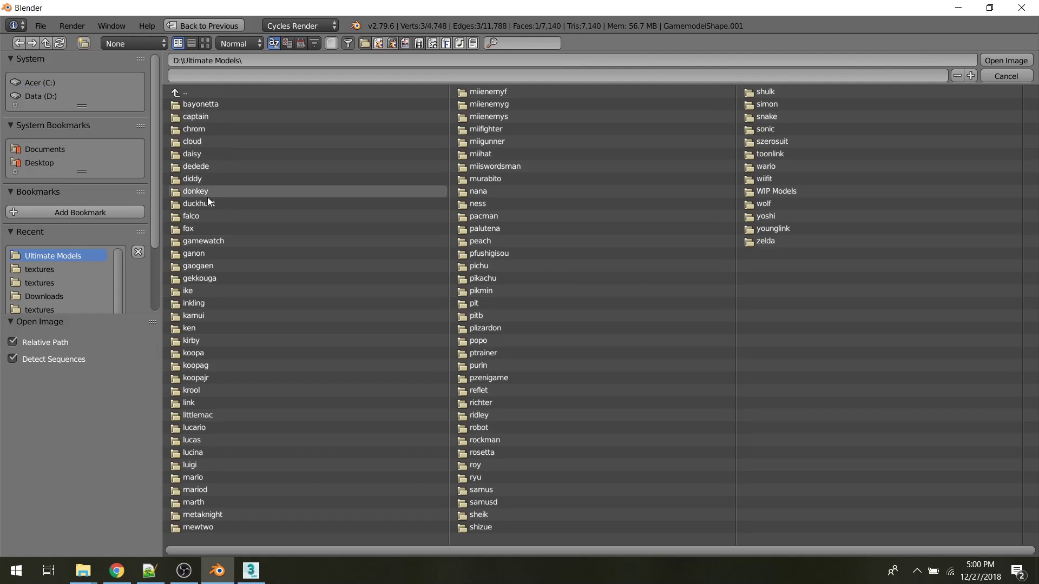
click(193, 254)
click(194, 104)
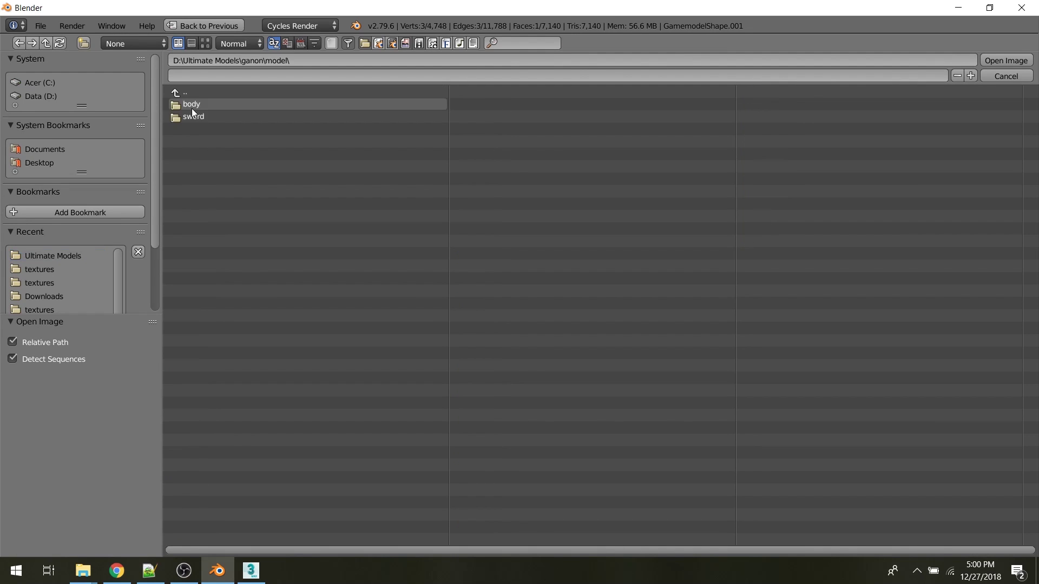
click(192, 105)
click(191, 105)
click(191, 105)
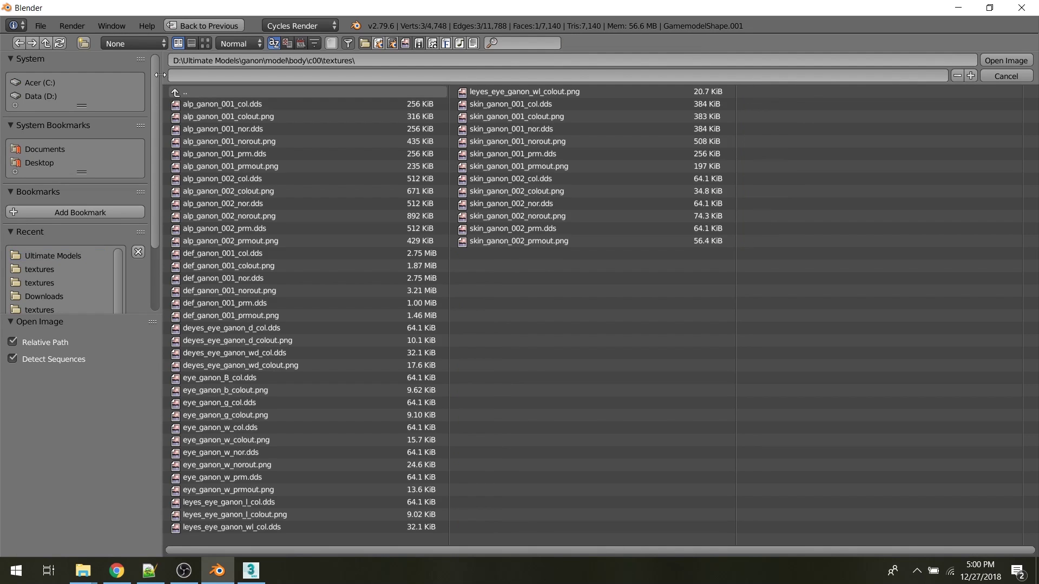
click(205, 44)
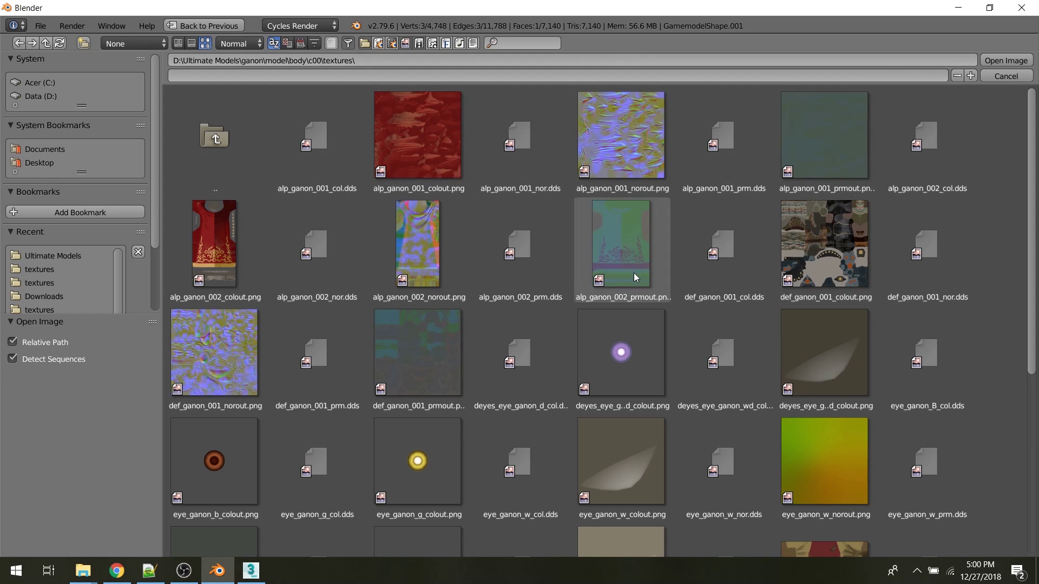
click(817, 247)
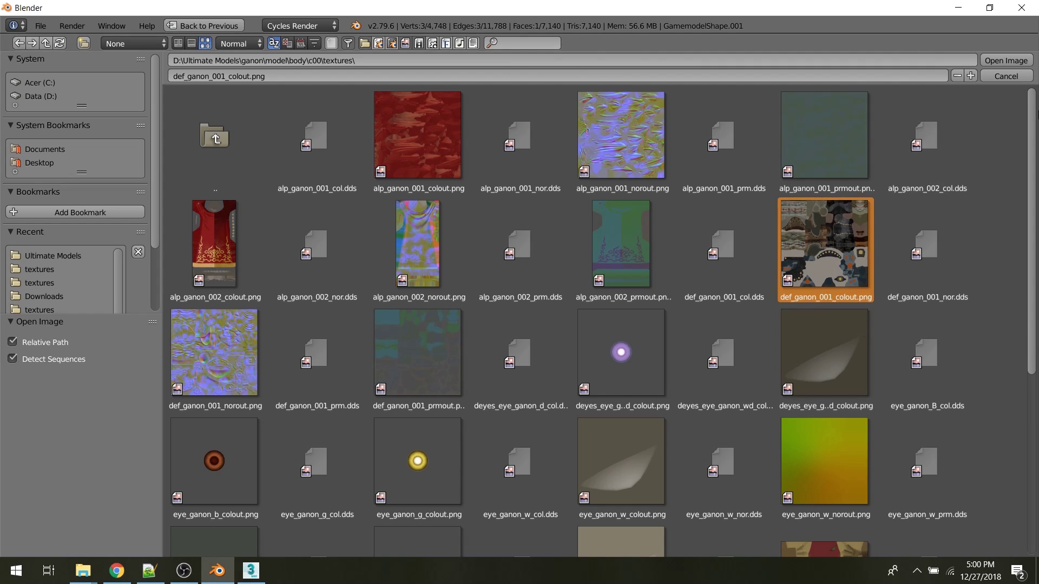
click(1008, 59)
drag(635, 230, 788, 277)
Set the 3D viewport shading to Material and return to Object Mode to inspect the textured body
click(244, 499)
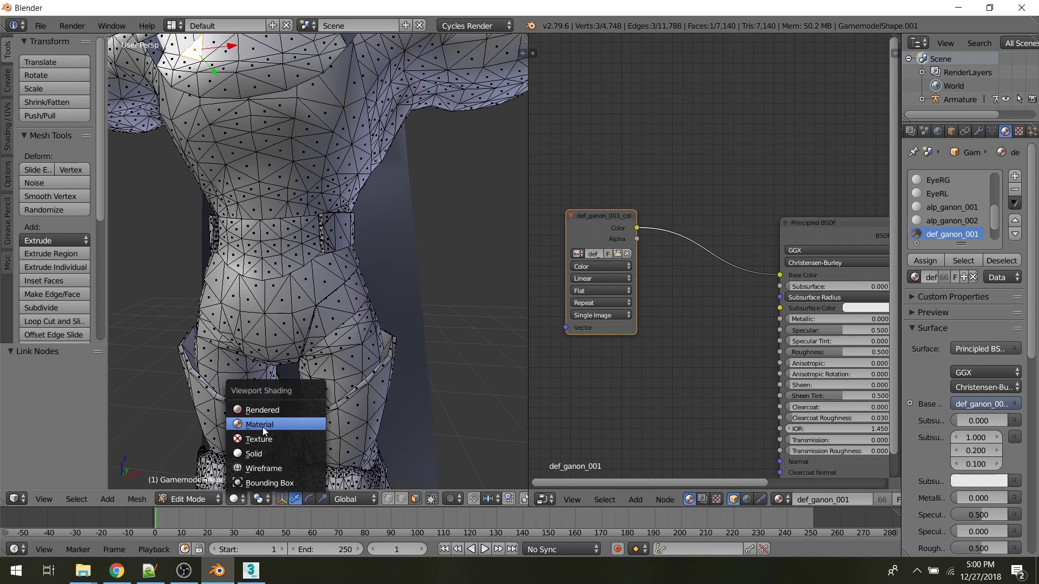
click(261, 427)
key(Tab)
scroll(296, 254, down, 5)
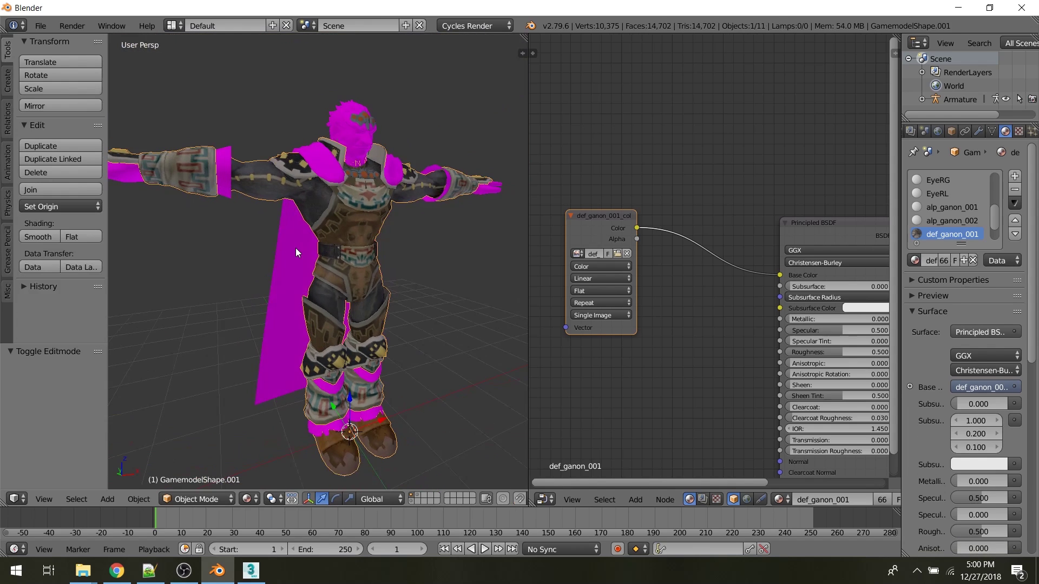
middle_drag(295, 248, 331, 296)
scroll(362, 231, up, 4)
scroll(362, 291, down, 1)
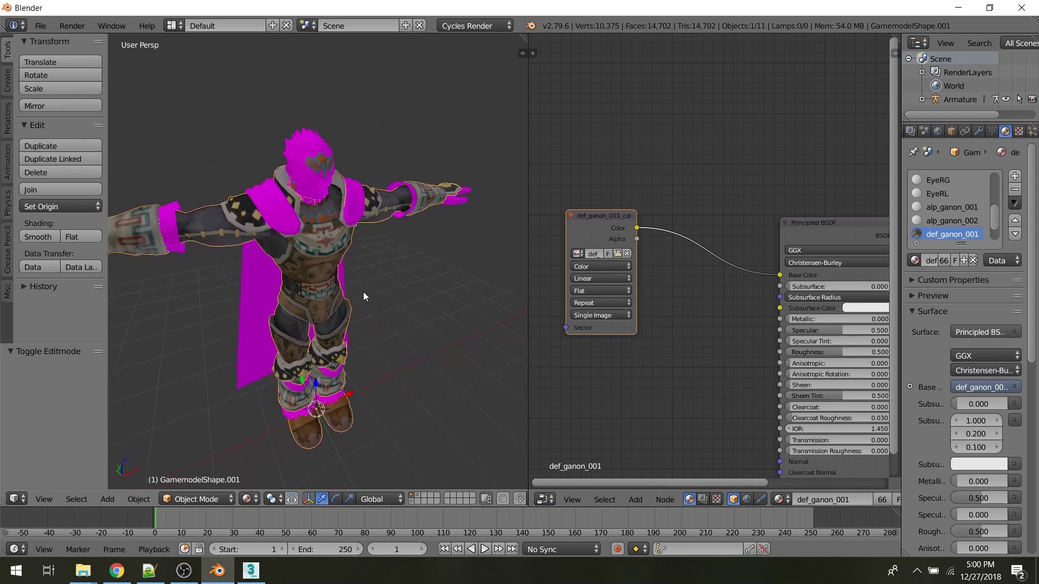
scroll(363, 291, up, 1)
scroll(661, 311, up, 1)
Duplicate the def_ganon_001_colout.png texture node and place the copy directly below the original
middle_drag(680, 324, 700, 220)
scroll(678, 287, down, 1)
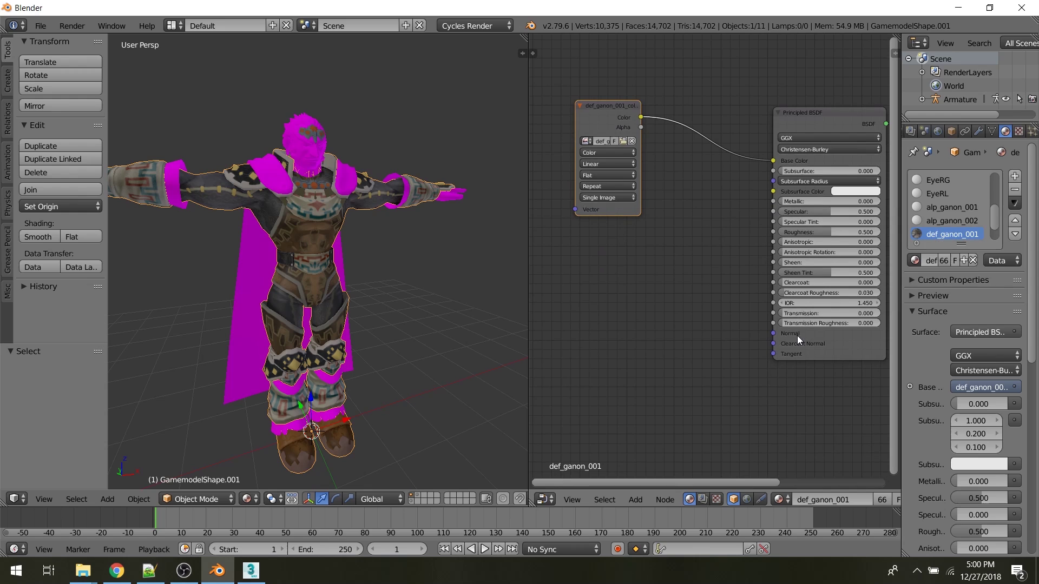
mouse_move(793, 292)
middle_down()
mouse_move(653, 335)
mouse_move(777, 296)
middle_up()
middle_drag(468, 246, 521, 248)
middle_drag(676, 252, 741, 249)
key(shift+d)
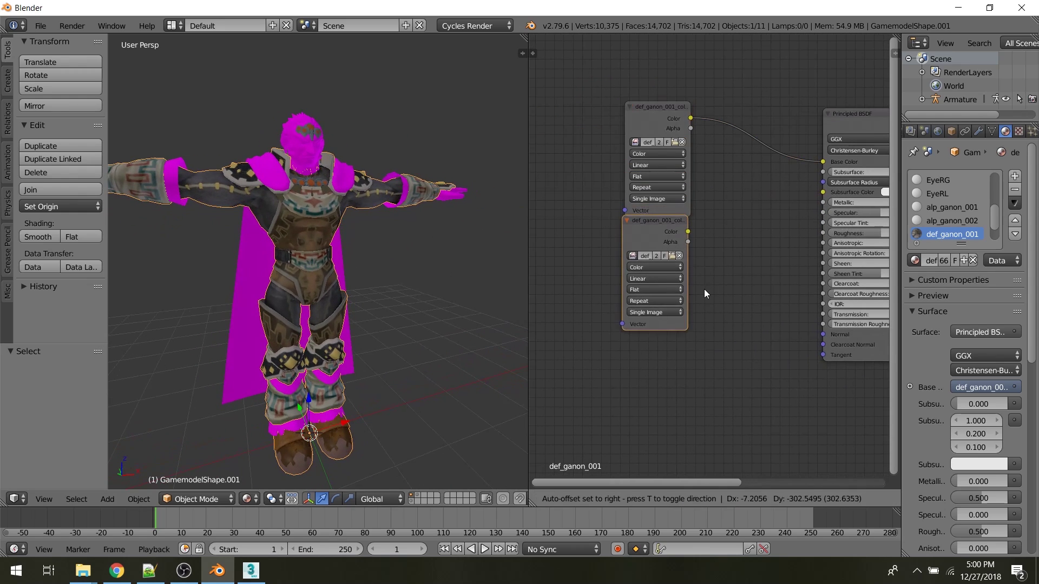
click(708, 297)
scroll(704, 294, up, 3)
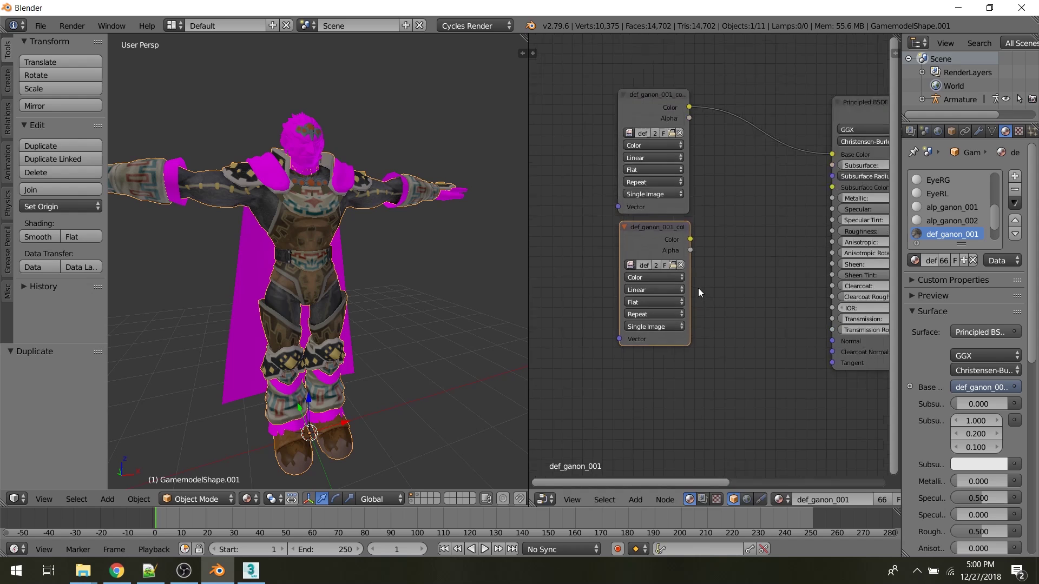
middle_drag(701, 279, 673, 289)
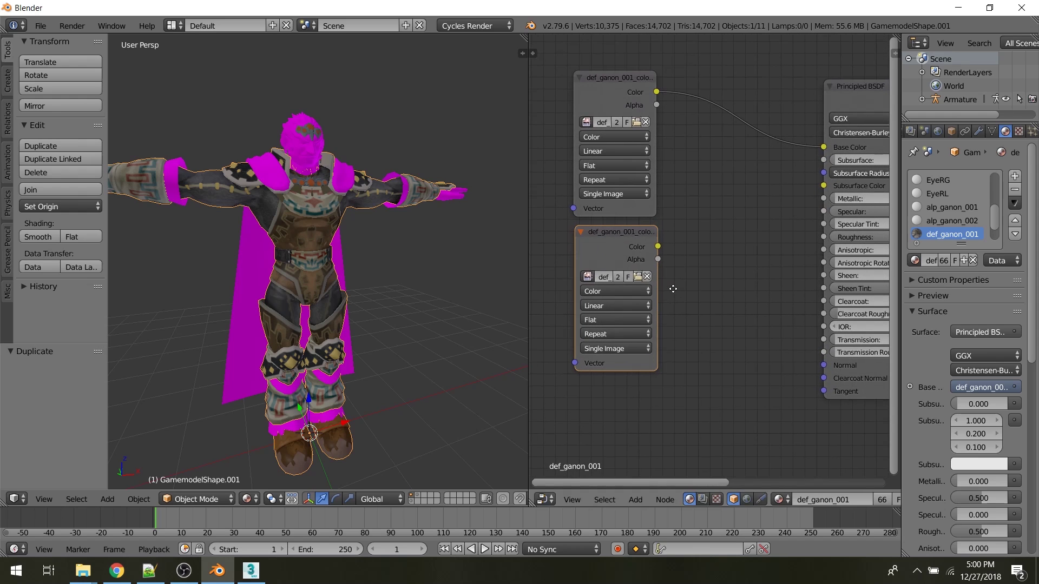
Load def_ganon_001_norout.png into the duplicated texture node and move that node farther below the colour texture
click(639, 277)
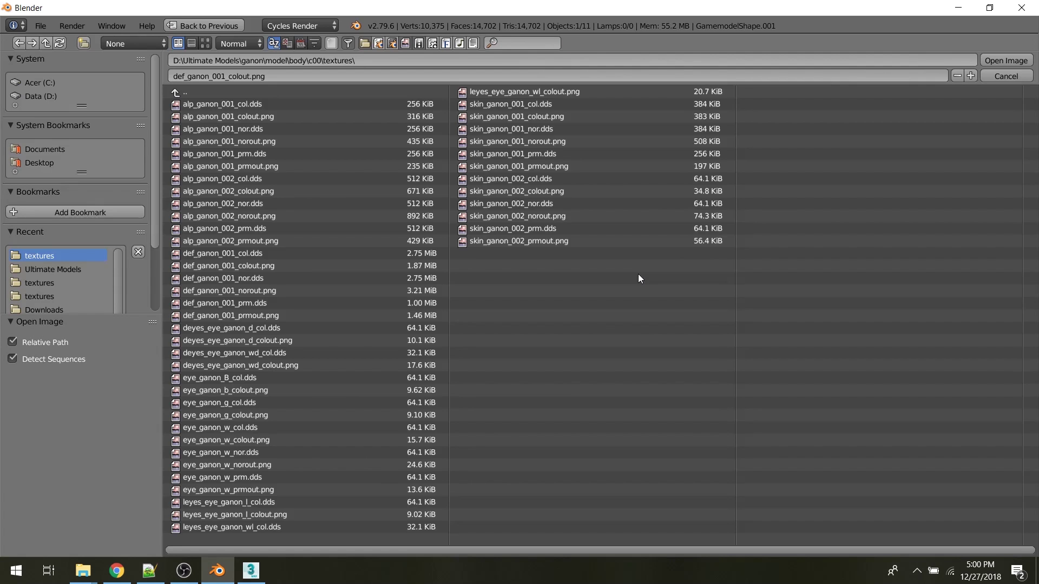
click(201, 44)
click(837, 235)
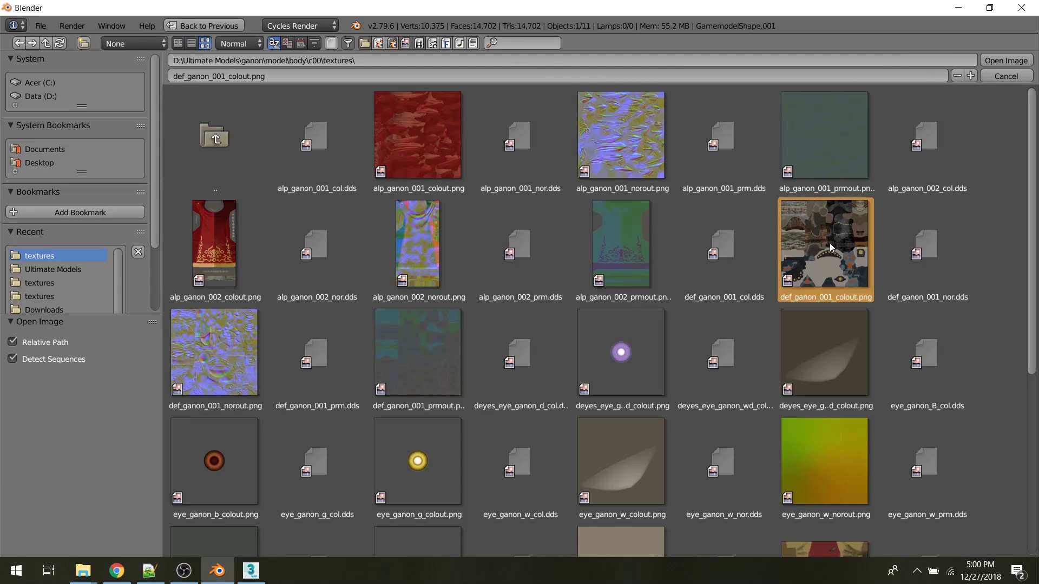
click(402, 363)
click(207, 357)
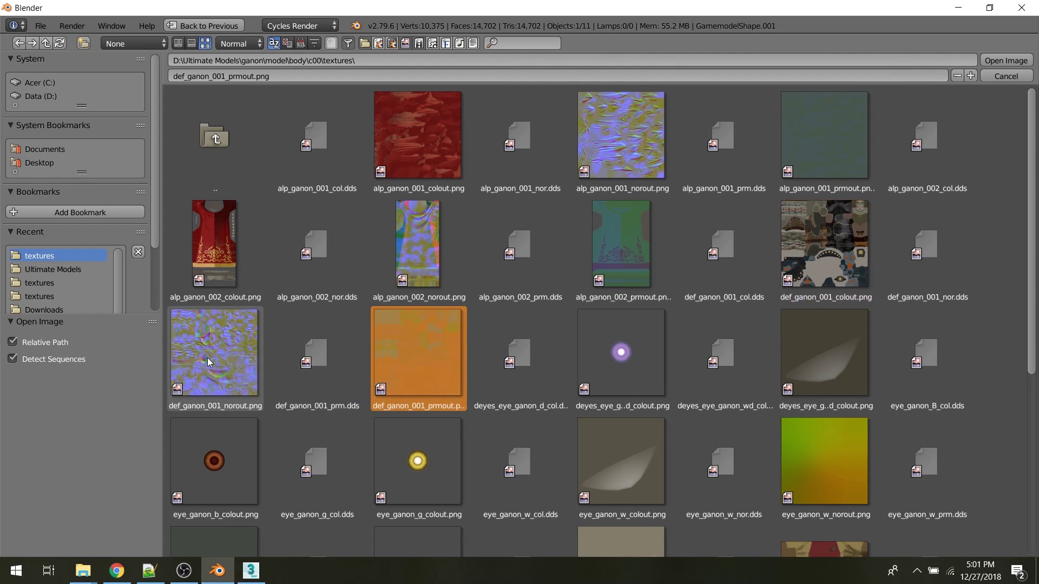
click(1006, 60)
drag(644, 244, 650, 417)
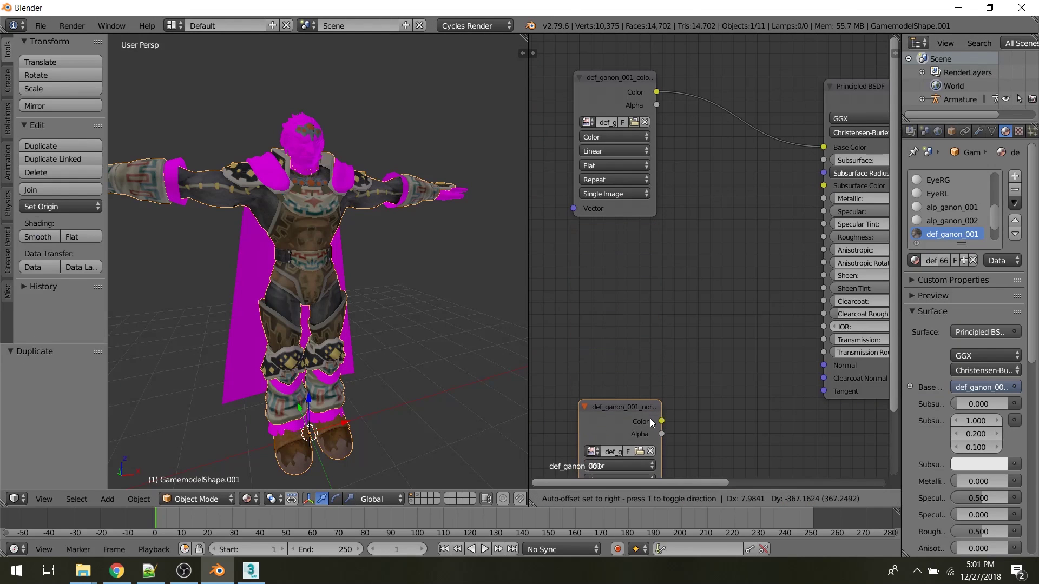
Duplicate the normal texture node, load def_ganon_001_prmout.png into the copy, and place it between the colour and normal texture nodes
key(shift+d)
click(648, 265)
click(641, 301)
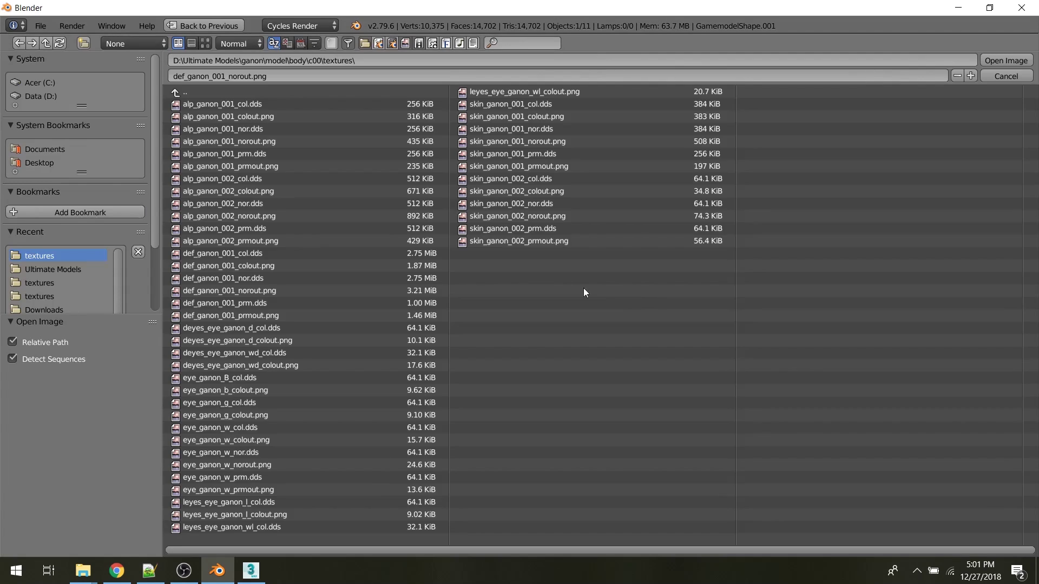
click(204, 43)
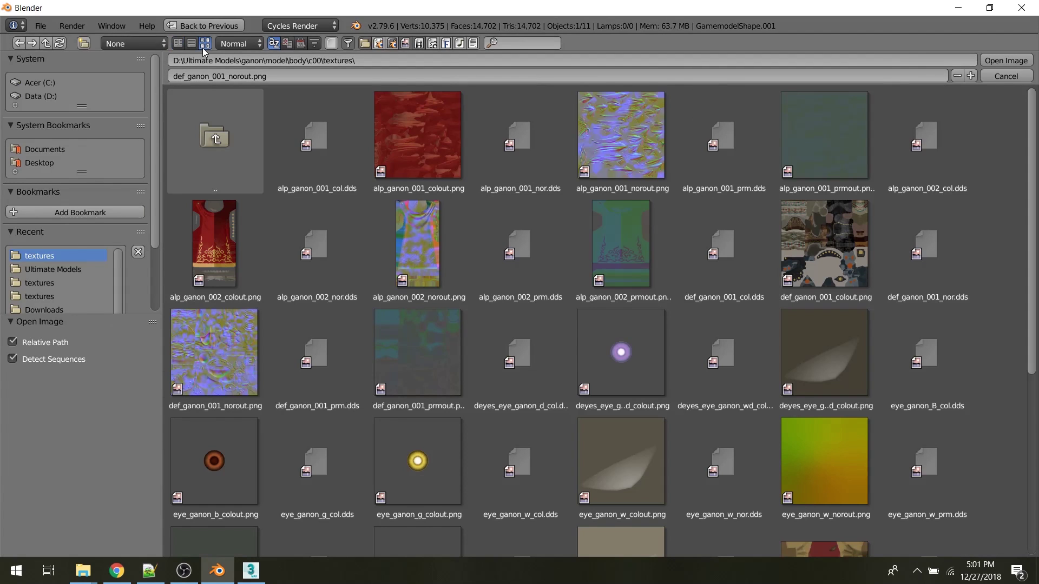
click(824, 246)
double_click(388, 347)
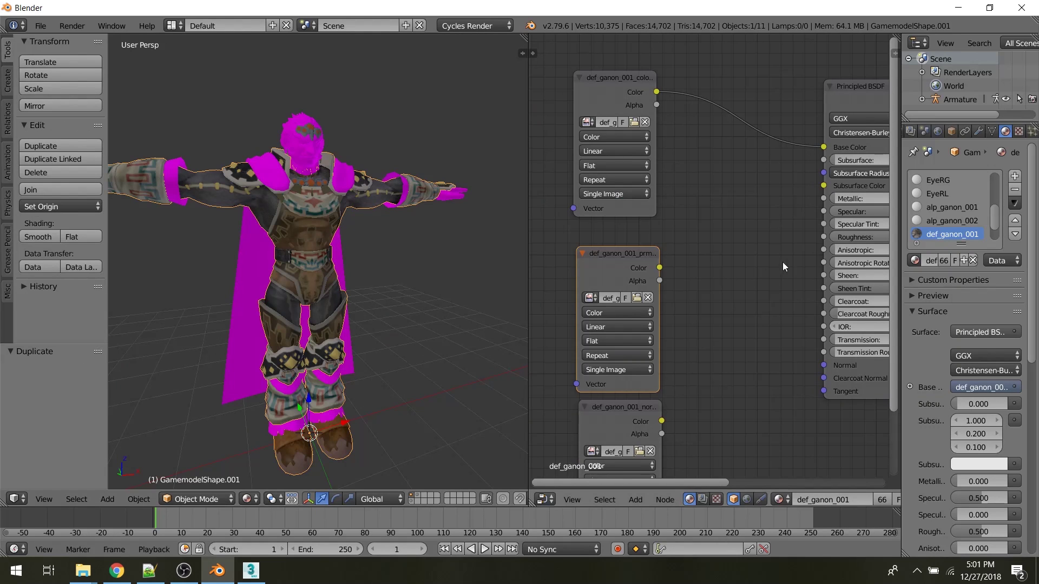
drag(635, 269, 631, 262)
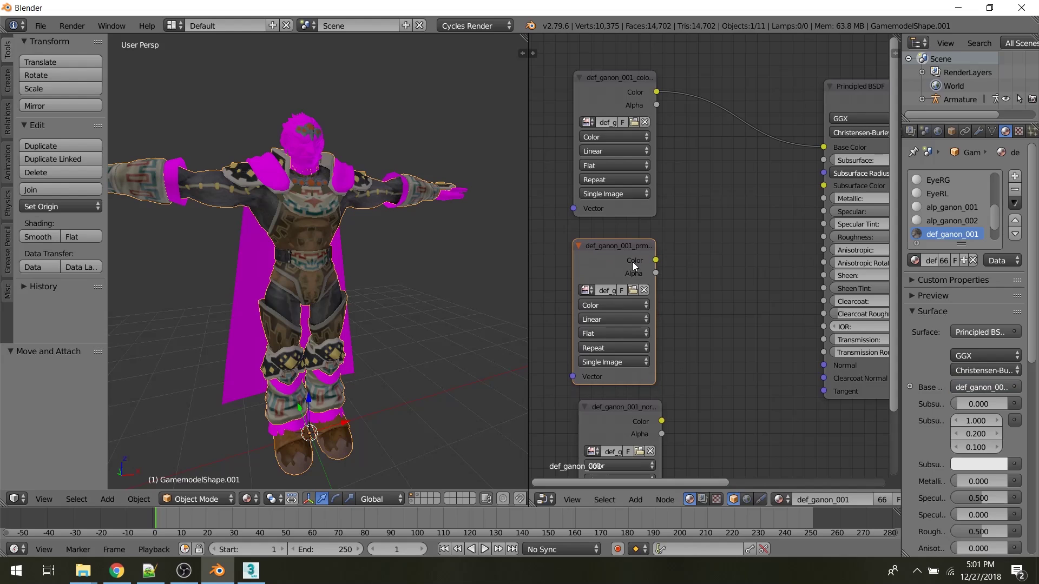
Split the node editor area, turn the upper part into a UV/Image Editor, and display def_ganon_001_prmout.png in it
middle_drag(635, 266, 671, 234)
drag(894, 39, 882, 268)
click(544, 261)
click(575, 202)
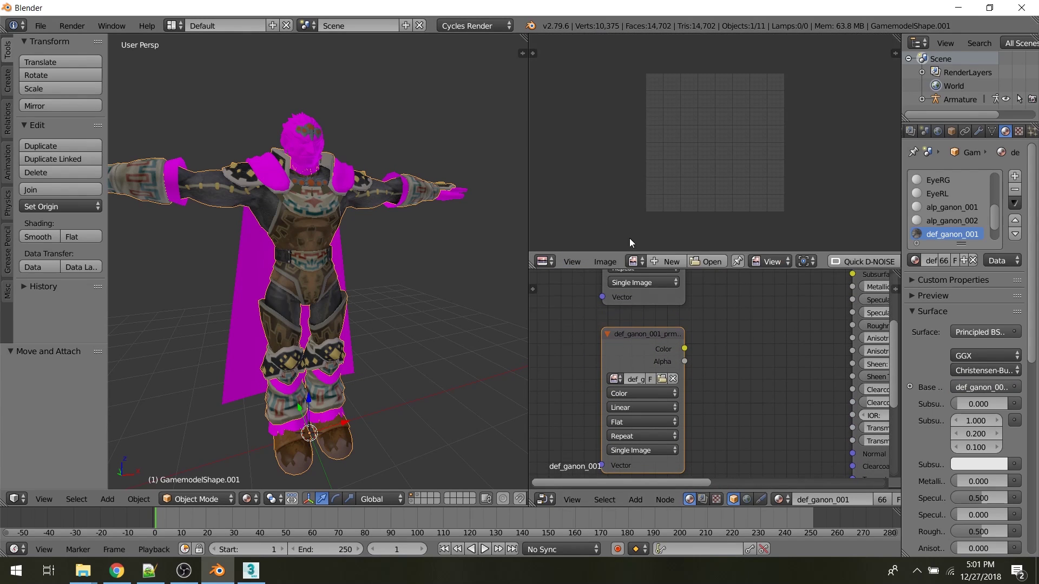
click(634, 261)
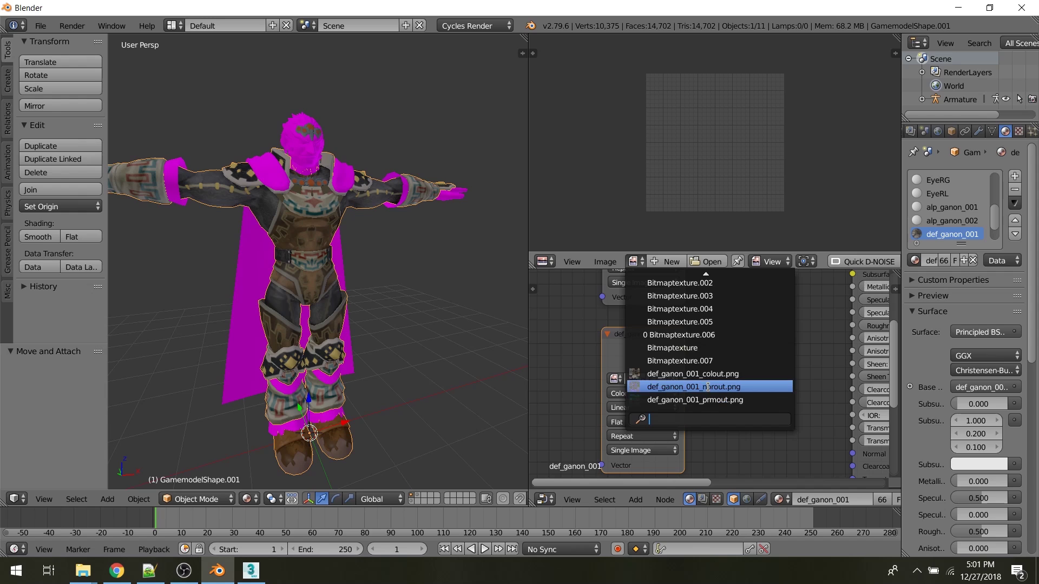
click(707, 400)
scroll(701, 186, up, 1)
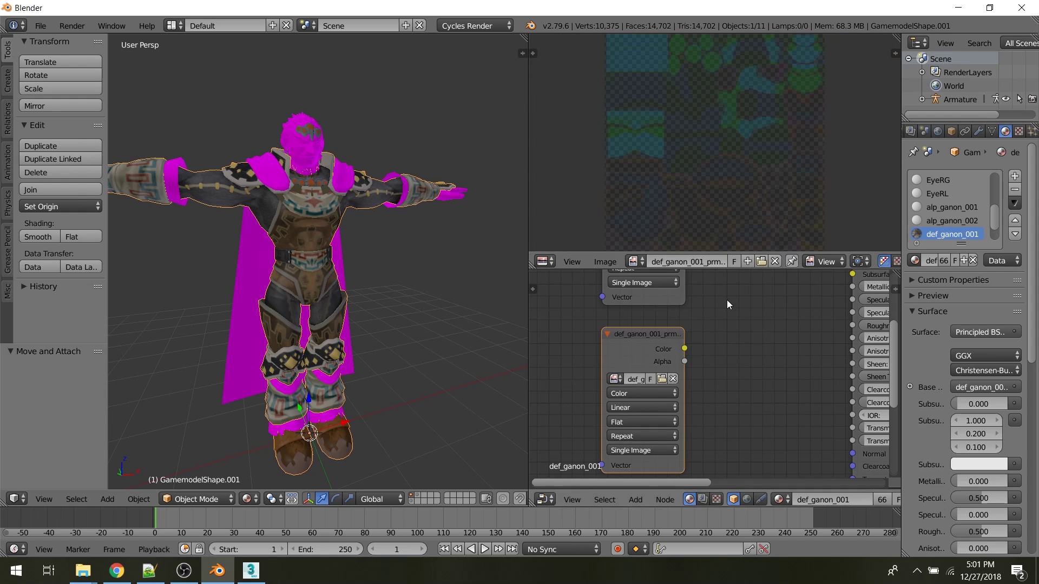
Add a Separate RGB node beside the def_ganon_001_prmout.png texture node and feed the texture's Color output into its Image input
scroll(733, 306, down, 2)
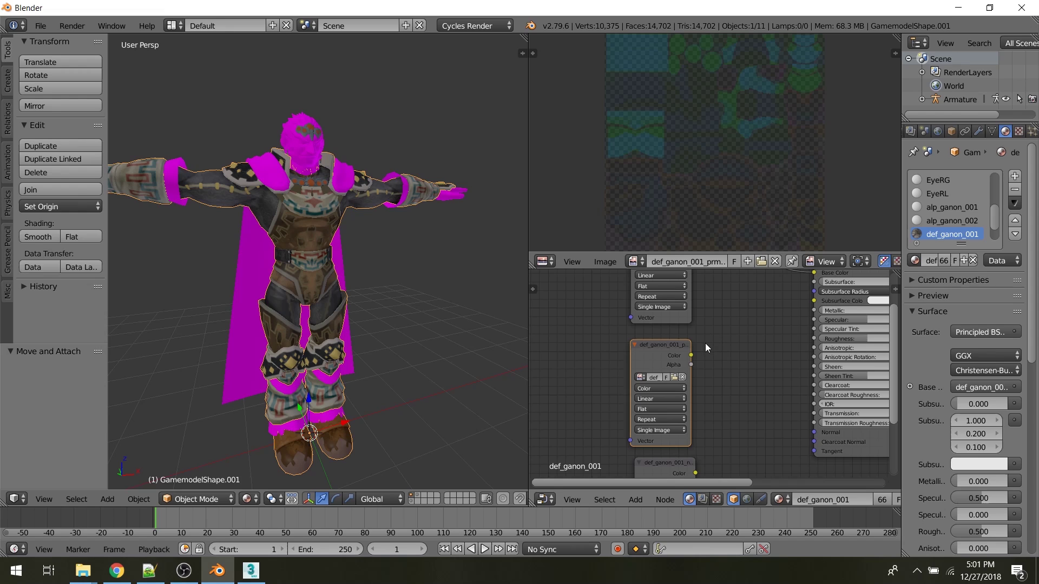
middle_drag(721, 337, 722, 293)
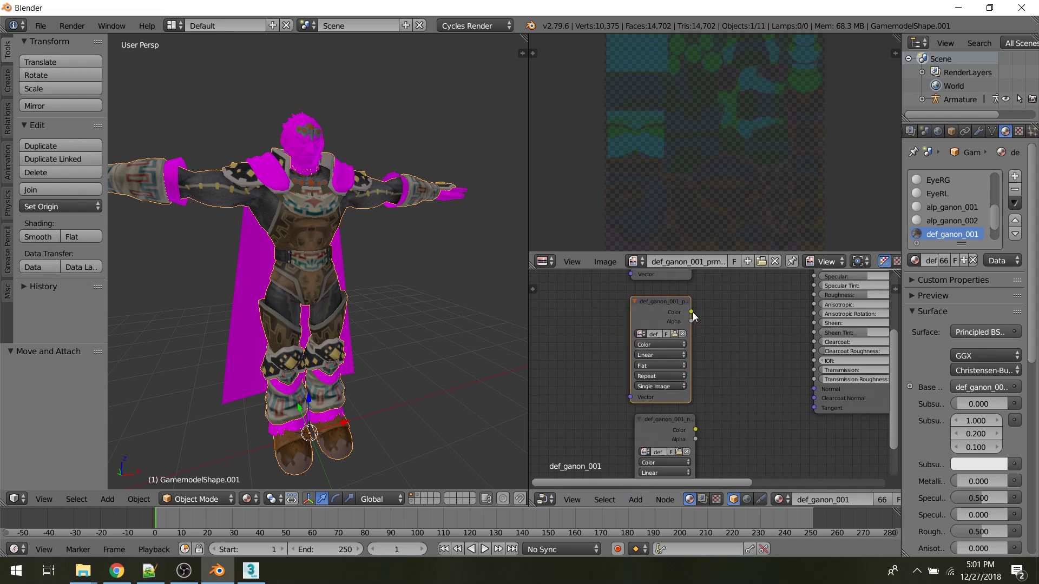
click(637, 501)
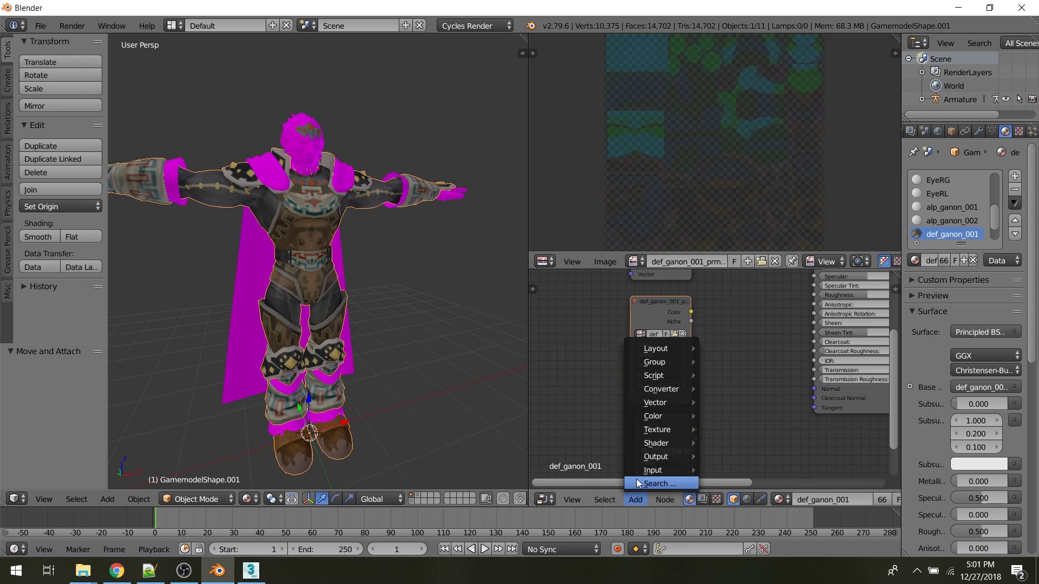
click(659, 483)
text(rgb)
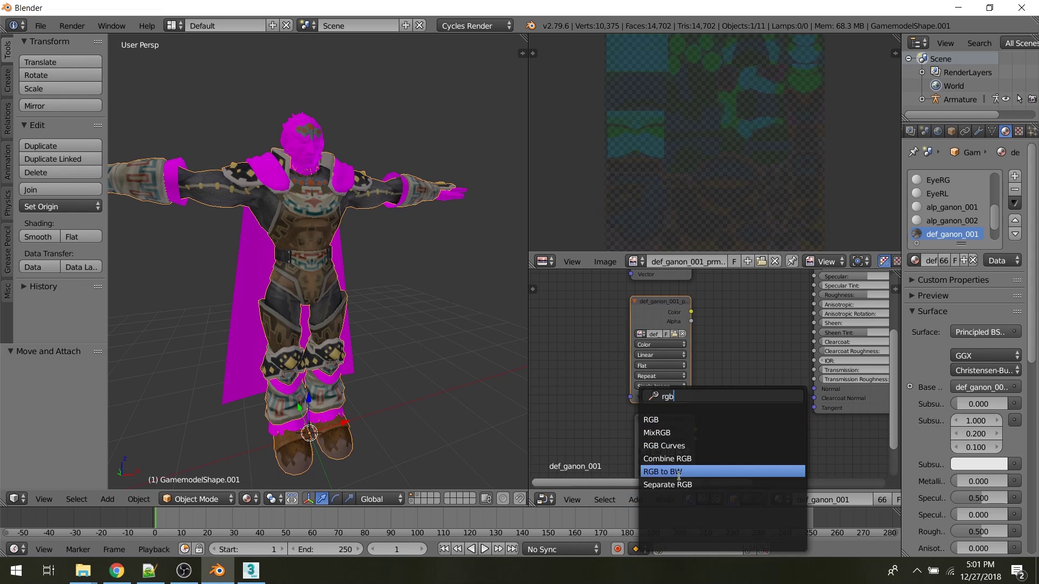
click(680, 484)
click(730, 317)
click(644, 304)
drag(645, 304, 568, 321)
drag(696, 378, 673, 310)
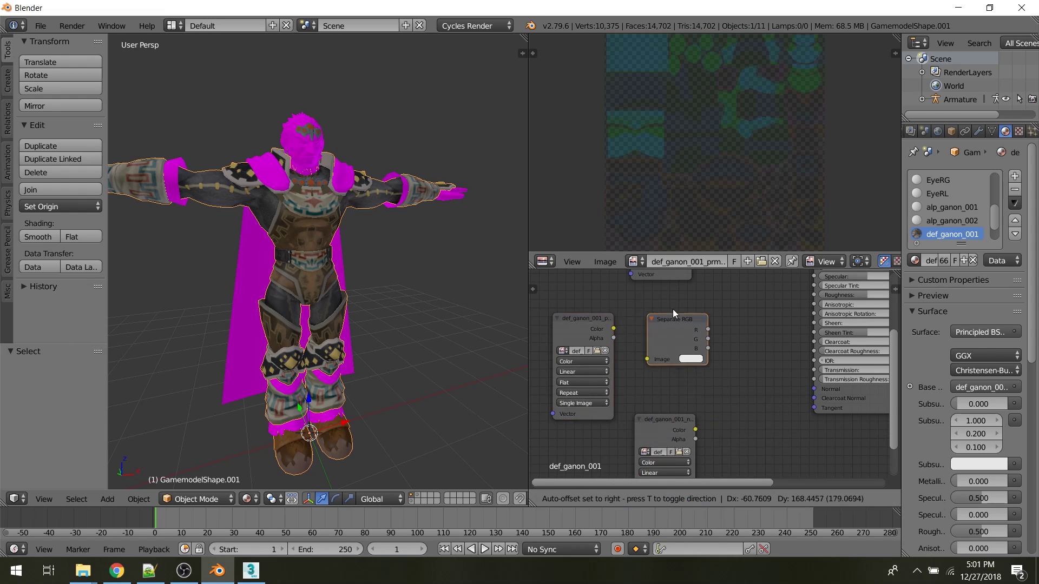
drag(613, 329, 645, 347)
Connect the Separate RGB node's R output to Metallic and its G output to Roughness on the Principled BSDF
middle_drag(699, 352, 650, 376)
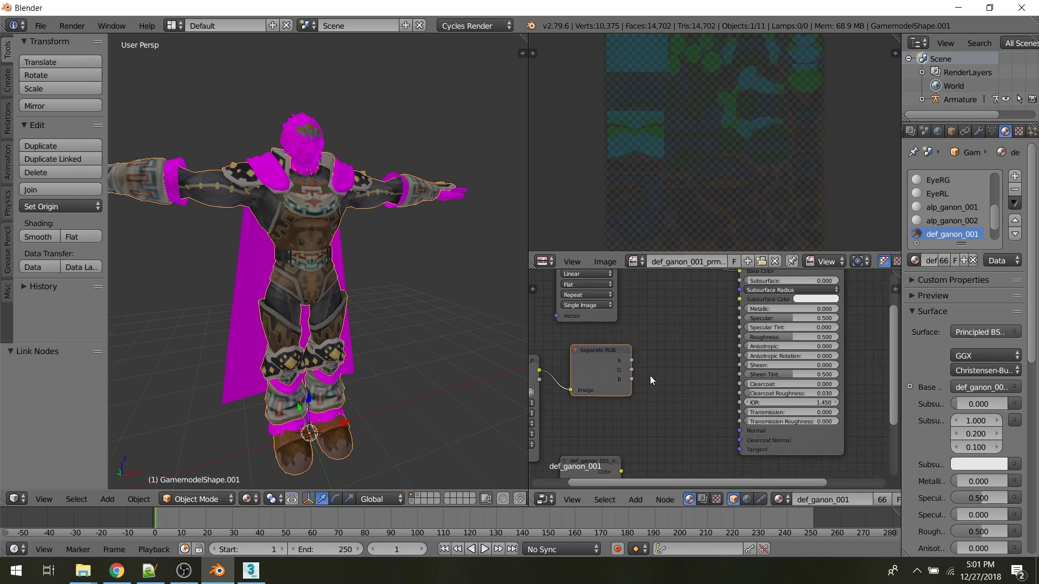
drag(632, 360, 739, 309)
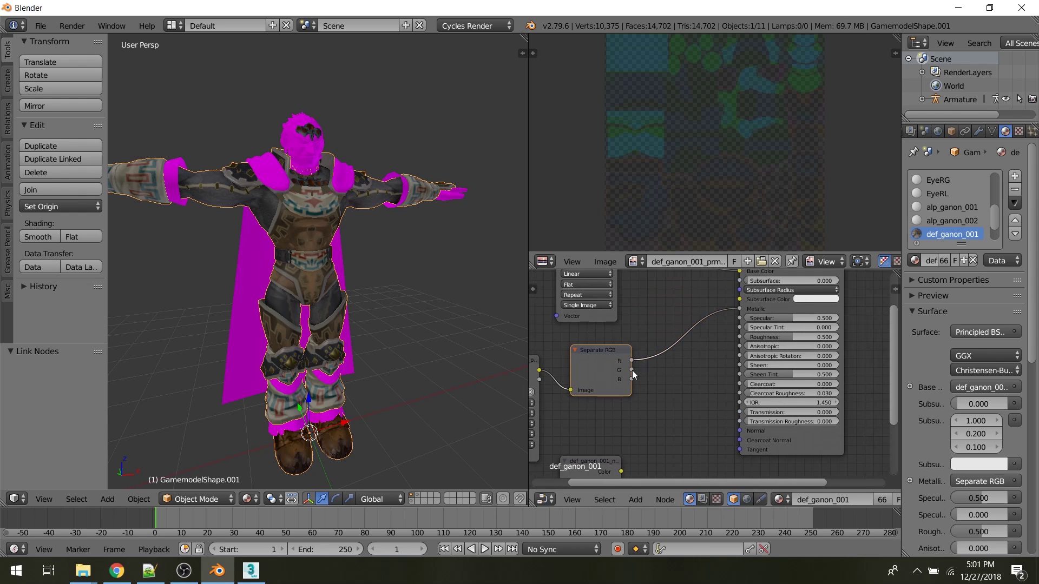
drag(631, 370, 739, 337)
Insert a MixRGB node set to Multiply between the colour texture and Base Color, and connect Separate RGB's B output to Color2
middle_drag(628, 396, 683, 467)
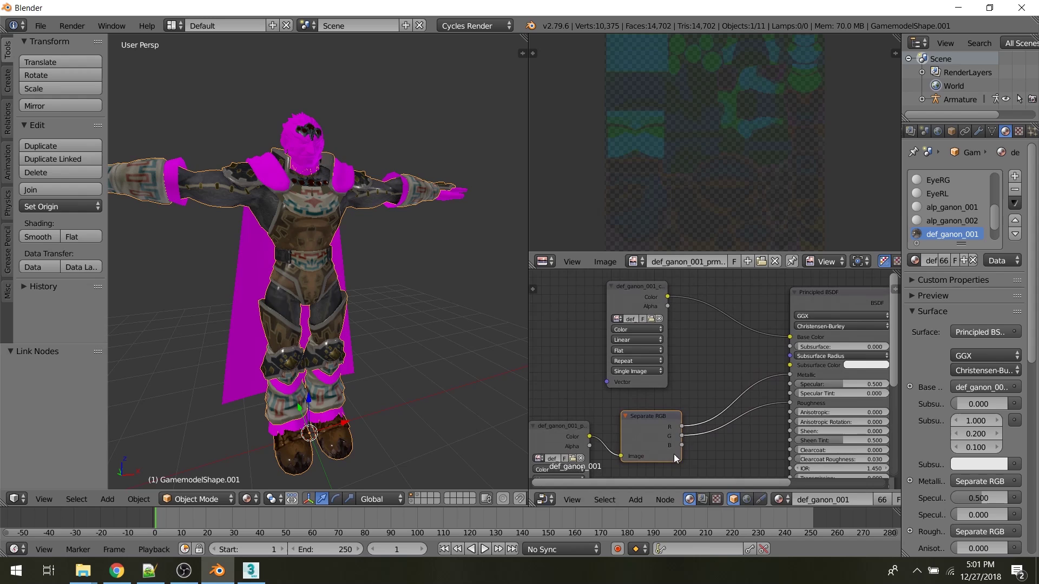
click(632, 500)
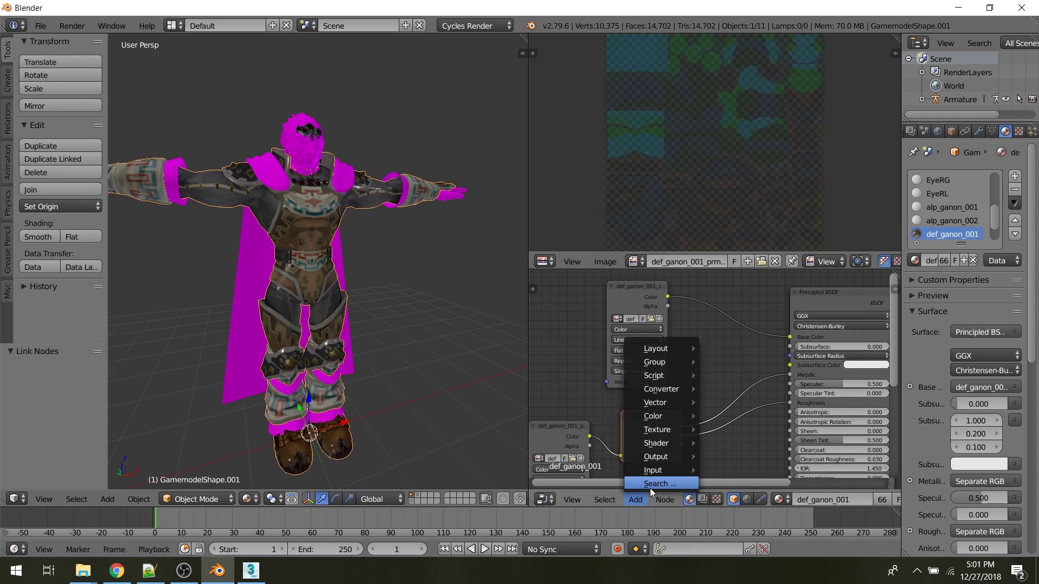
click(651, 484)
text(mix)
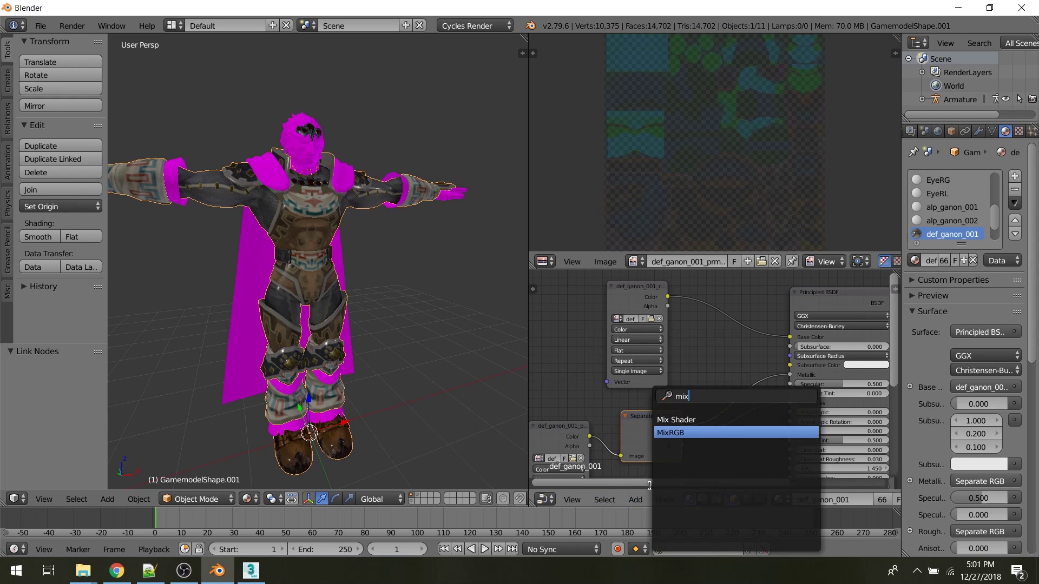
key(Return)
click(699, 336)
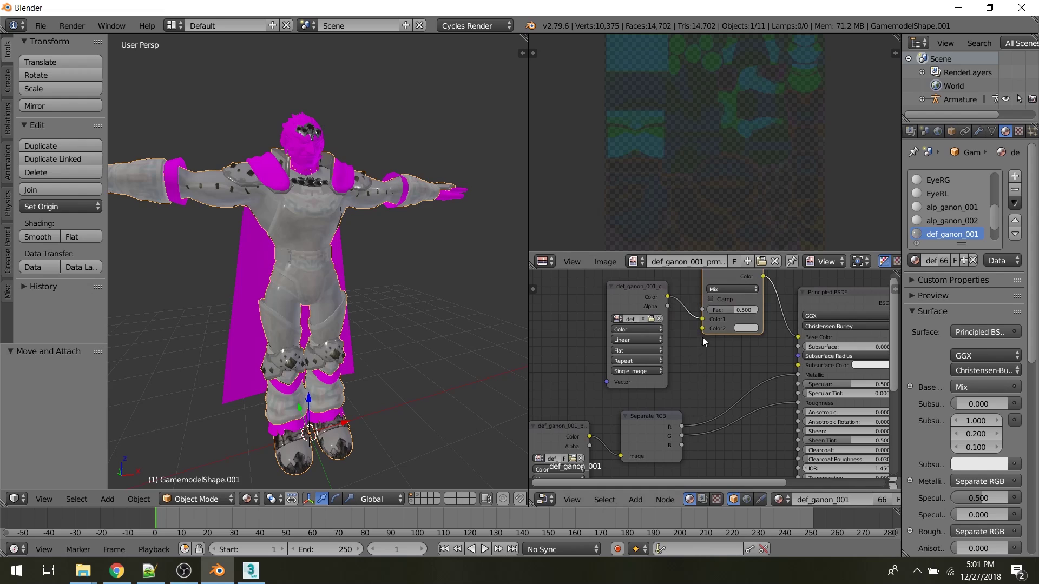
click(728, 290)
click(725, 261)
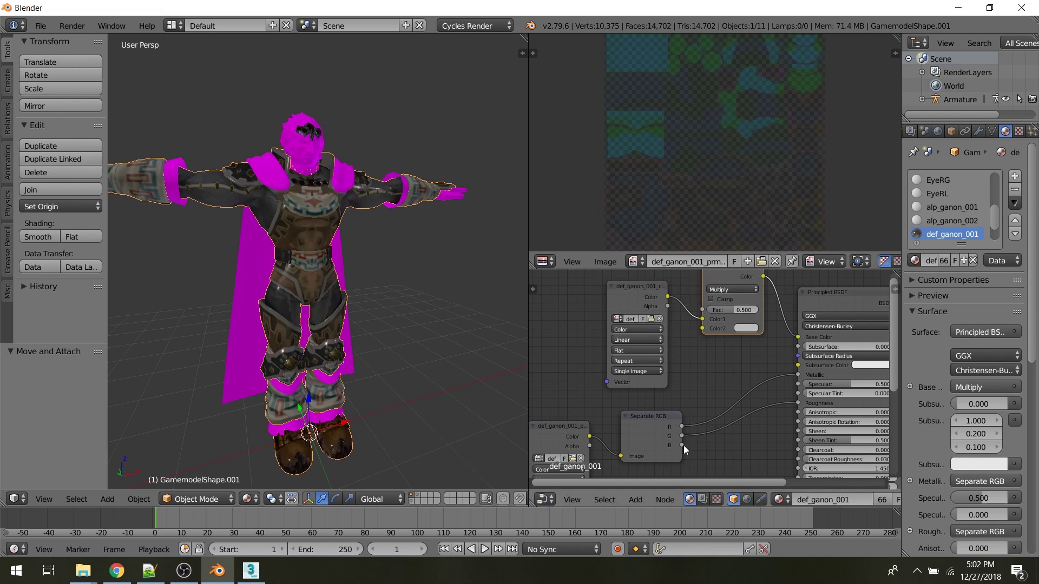
drag(682, 445, 704, 329)
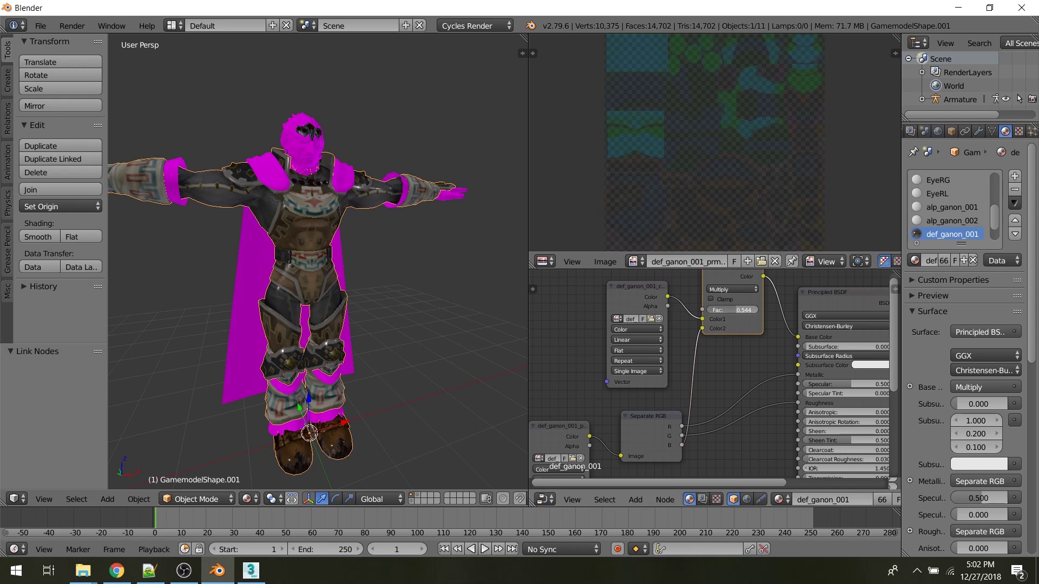
Examine the body's metallic and roughness shading up close around the shoulder armour and on the whole model
middle_drag(710, 474, 641, 438)
middle_drag(303, 254, 352, 283)
scroll(346, 254, up, 3)
scroll(334, 273, up, 2)
scroll(304, 242, up, 1)
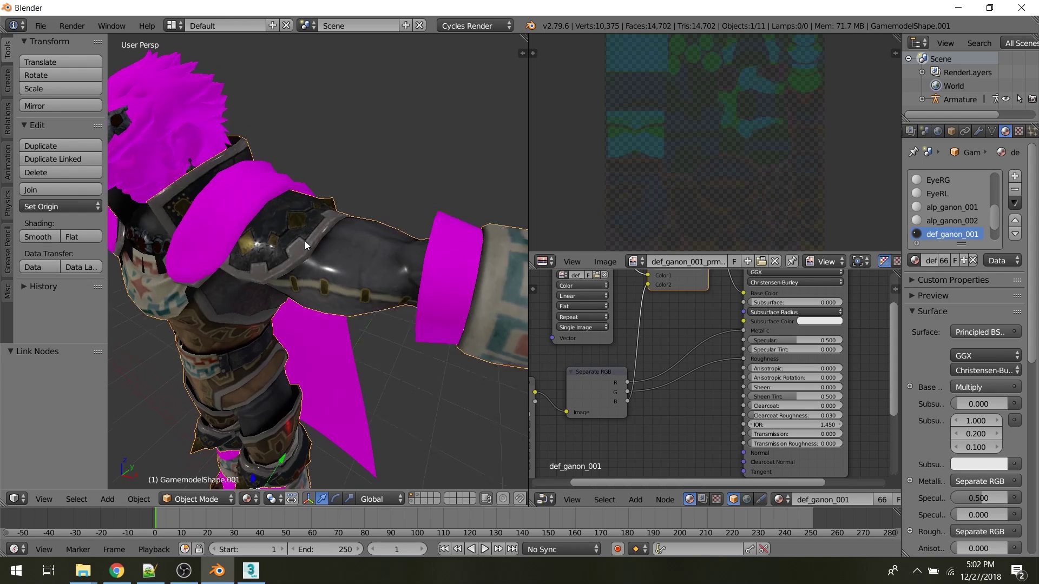
scroll(258, 260, up, 2)
middle_drag(258, 260, 283, 190)
scroll(284, 189, down, 3)
scroll(303, 217, down, 5)
middle_drag(323, 246, 363, 260)
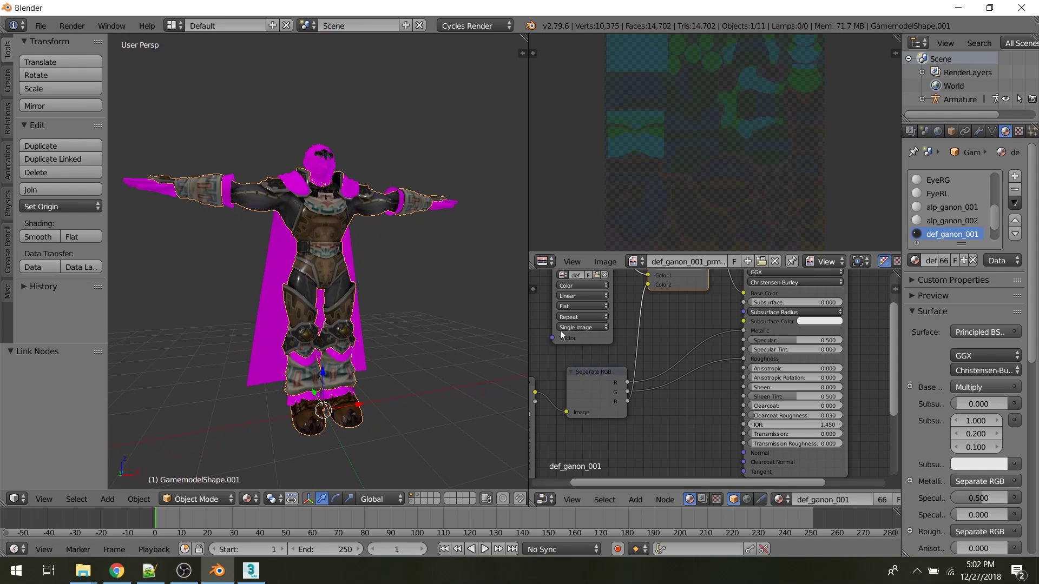
Move the def_ganon_001_norout.png texture node below the prmout texture node and set its colour space to Non-Color Data
middle_drag(663, 458, 738, 362)
click(671, 349)
key(g)
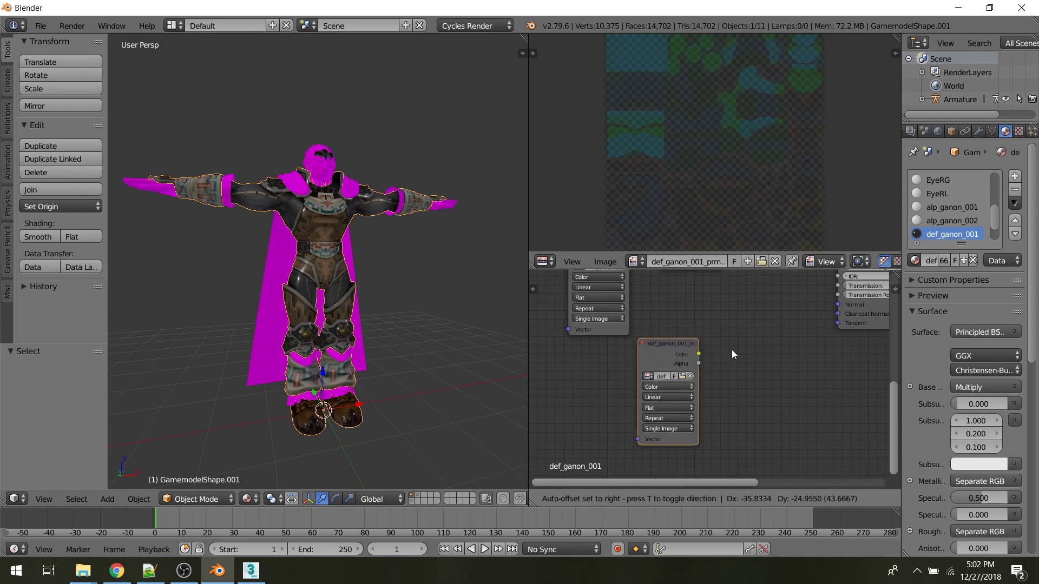
click(690, 345)
click(595, 390)
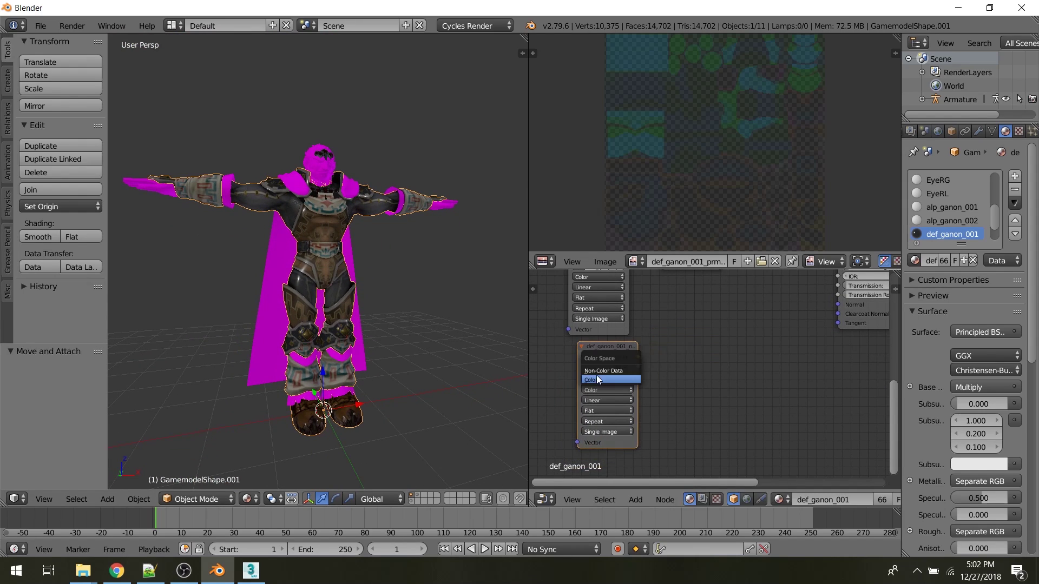
click(596, 374)
Display def_ganon_001_norout.png in the image editor and examine the colours of the normal map up close
click(635, 261)
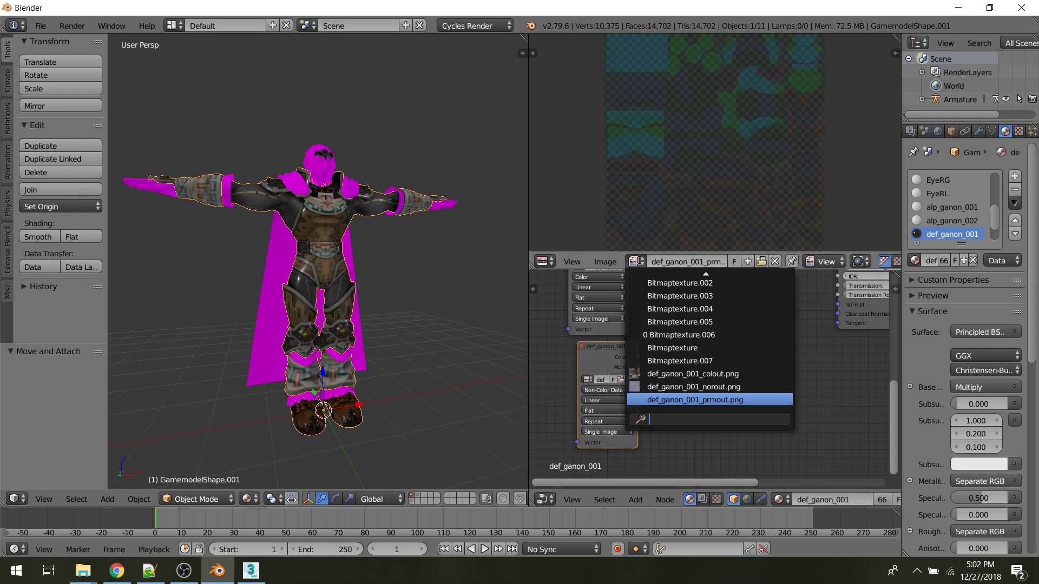
click(679, 384)
scroll(716, 154, down, 2)
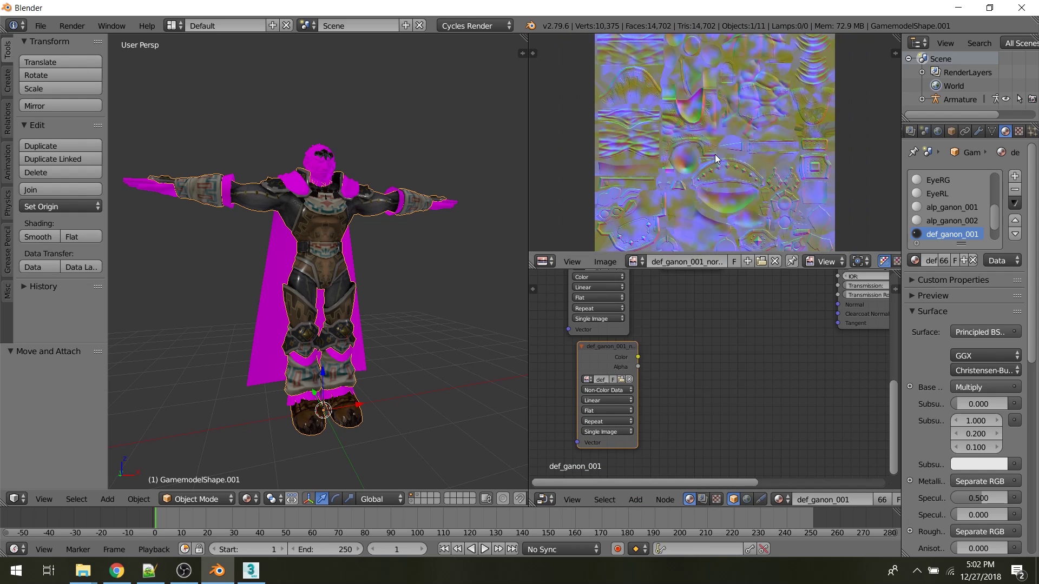
scroll(714, 146, up, 5)
middle_drag(713, 142, 717, 210)
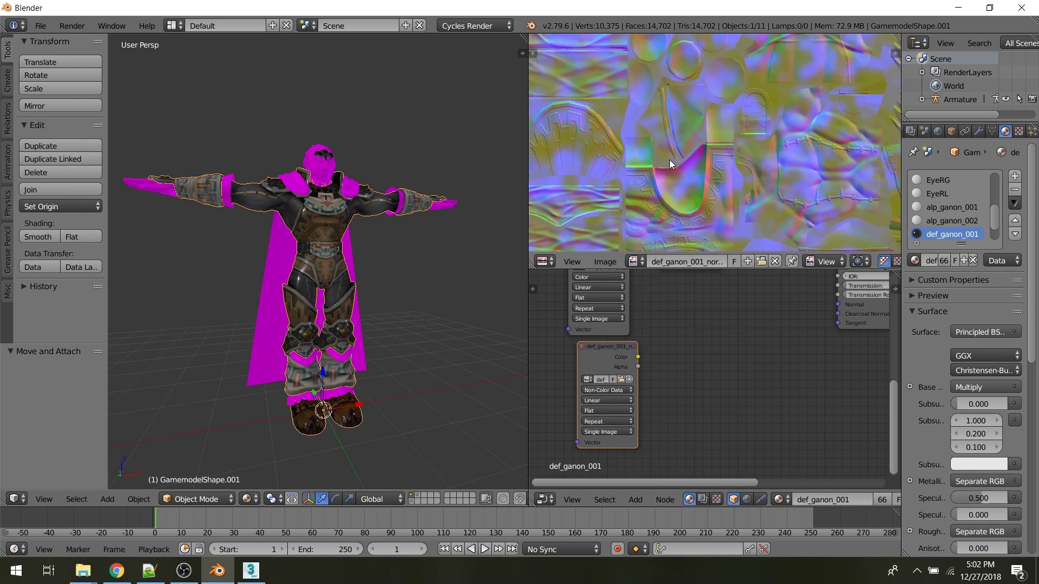
middle_drag(670, 161, 724, 166)
middle_drag(618, 126, 547, 97)
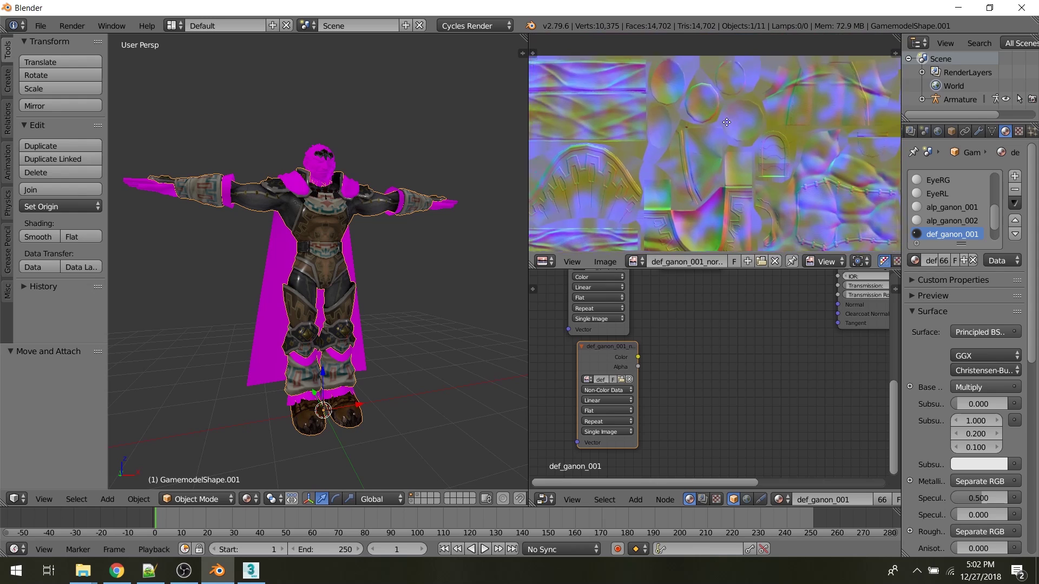
middle_drag(735, 125, 725, 121)
middle_drag(760, 195, 736, 150)
scroll(746, 182, down, 2)
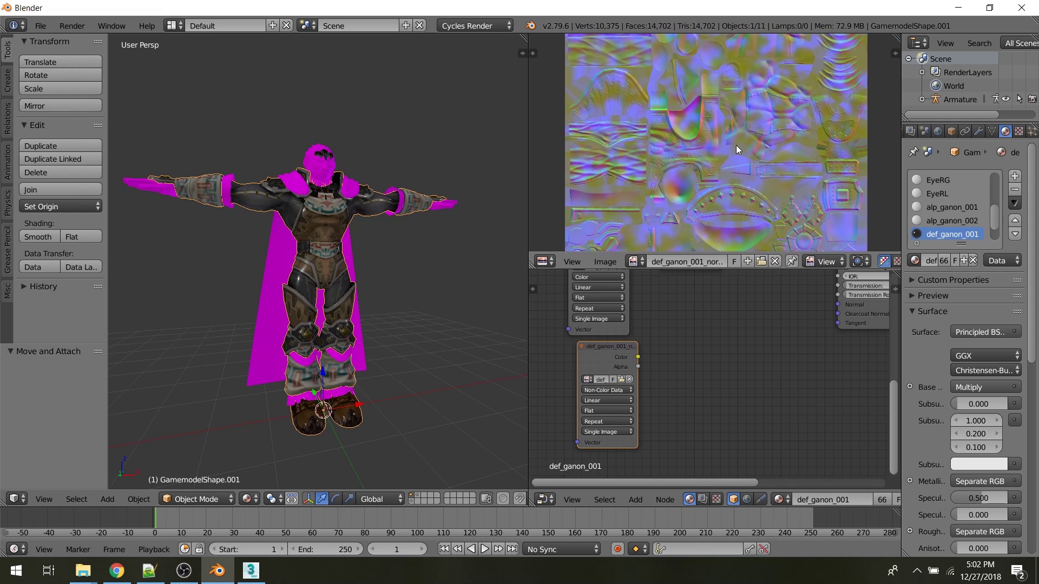
Add a second Separate RGB node beside the normal texture node and feed the normal texture's Color output into its Image input
middle_drag(728, 309, 722, 320)
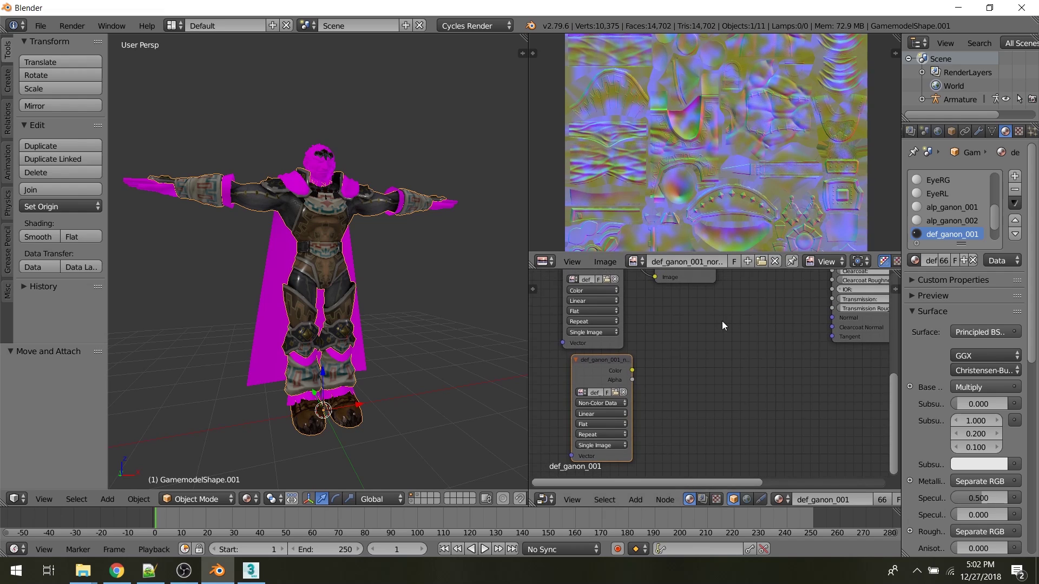
key(shift+a)
click(650, 485)
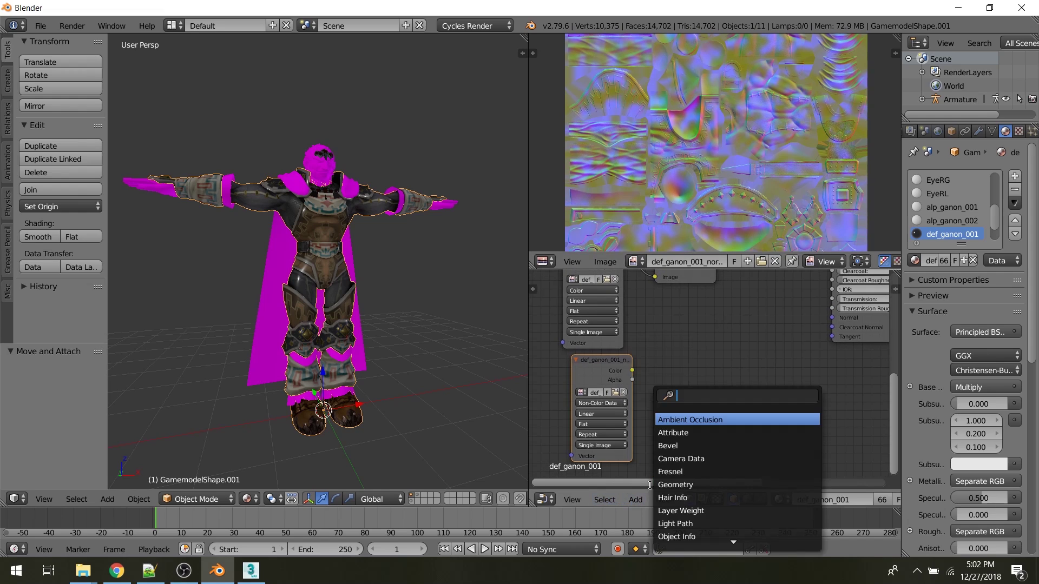
text(separate rgb)
key(Return)
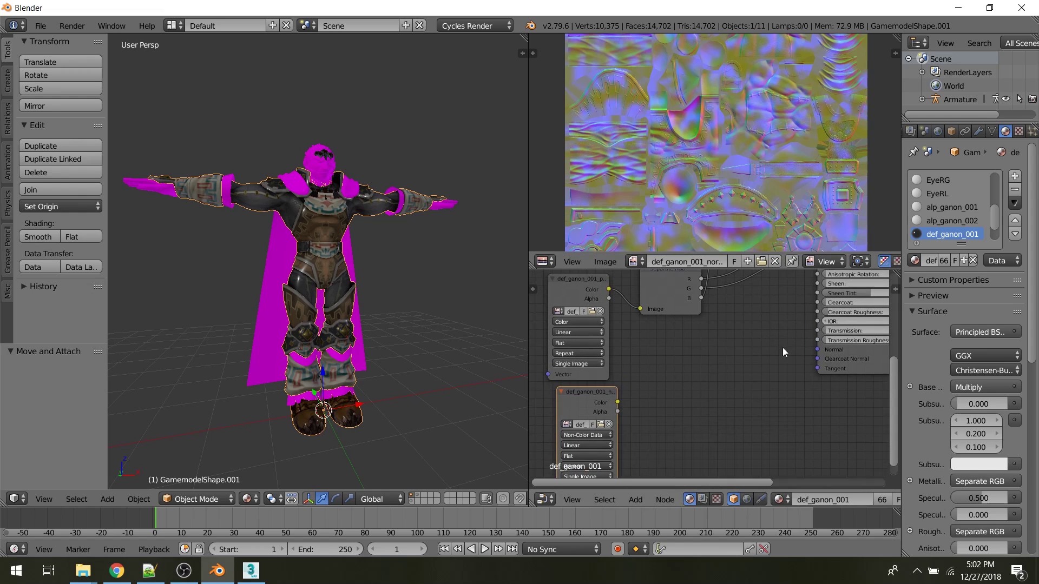
click(688, 452)
drag(617, 402, 655, 387)
Add a Combine RGB node beside the normal texture's Separate RGB node
key(shift+a)
click(650, 485)
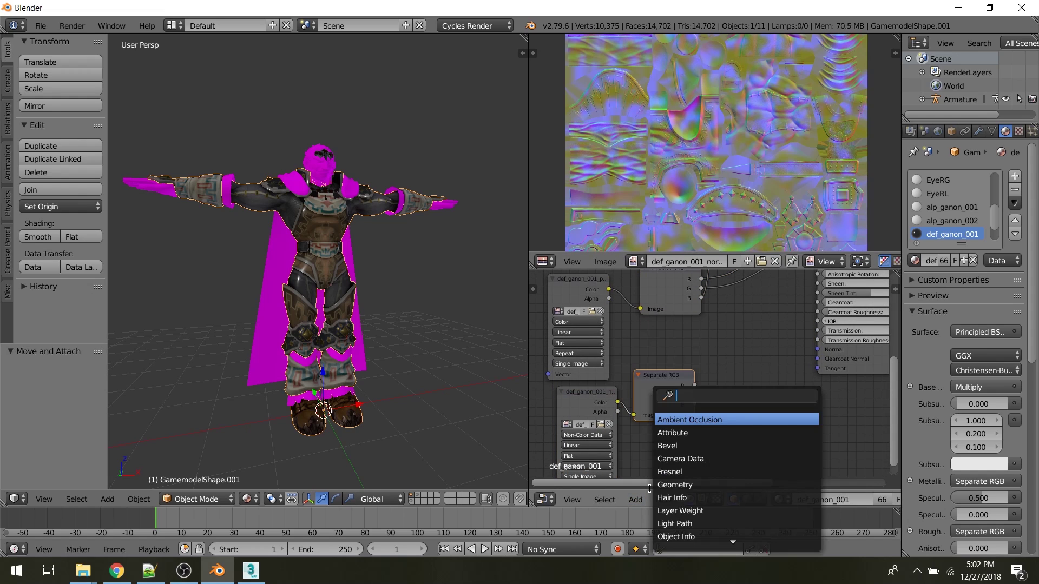
text(comb)
key(Down)
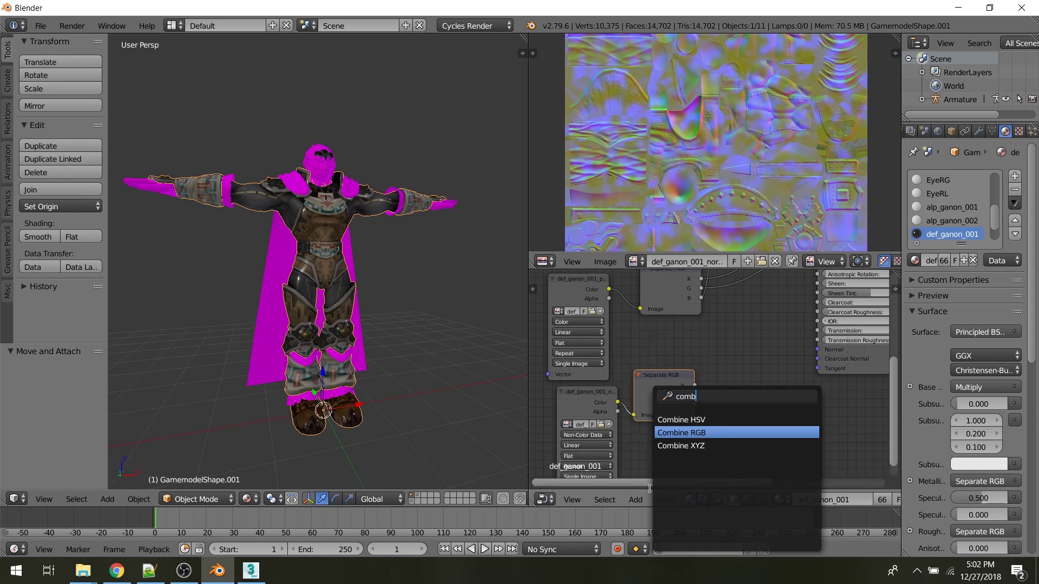
key(Return)
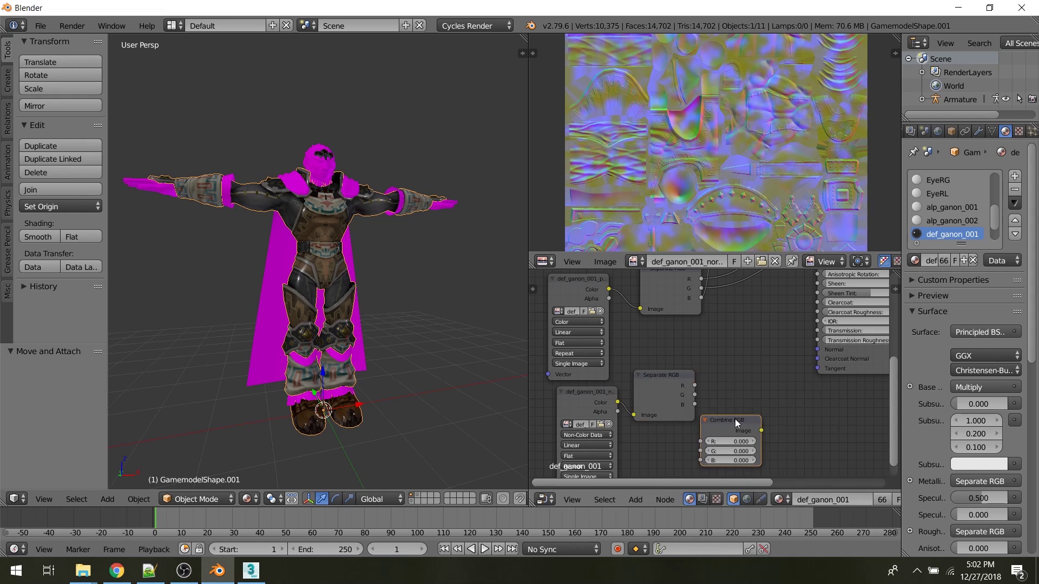
Connect the normal Separate RGB's R and G outputs to the matching Combine RGB inputs and set B to 1.000
click(761, 371)
key(KP_Decimal)
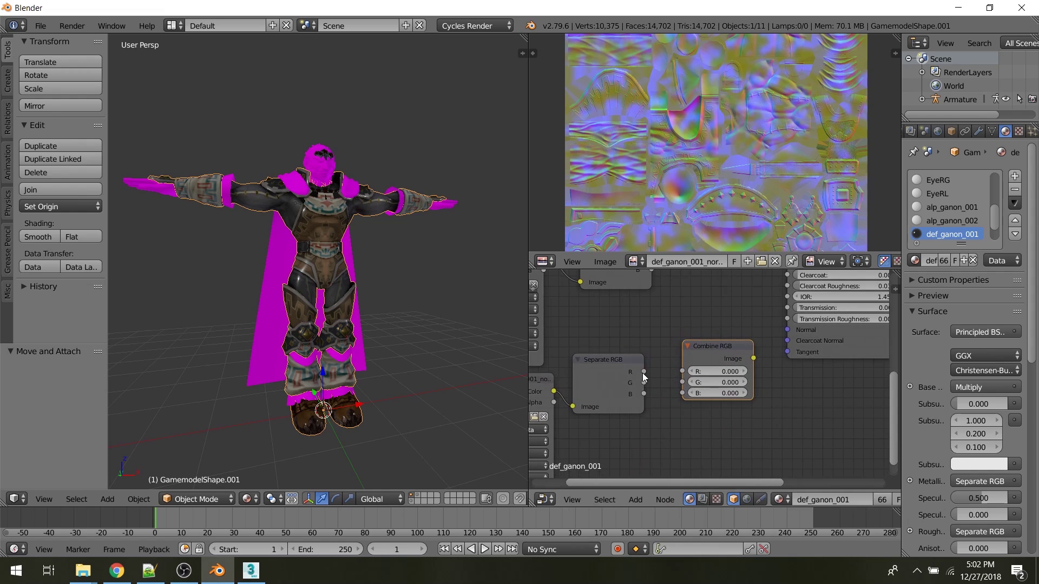
drag(644, 373, 745, 394)
scroll(714, 394, down, 5)
middle_drag(657, 390, 686, 379)
Move the normal texture, Separate RGB and Combine RGB nodes together further away from the Principled BSDF
shift+click(726, 354)
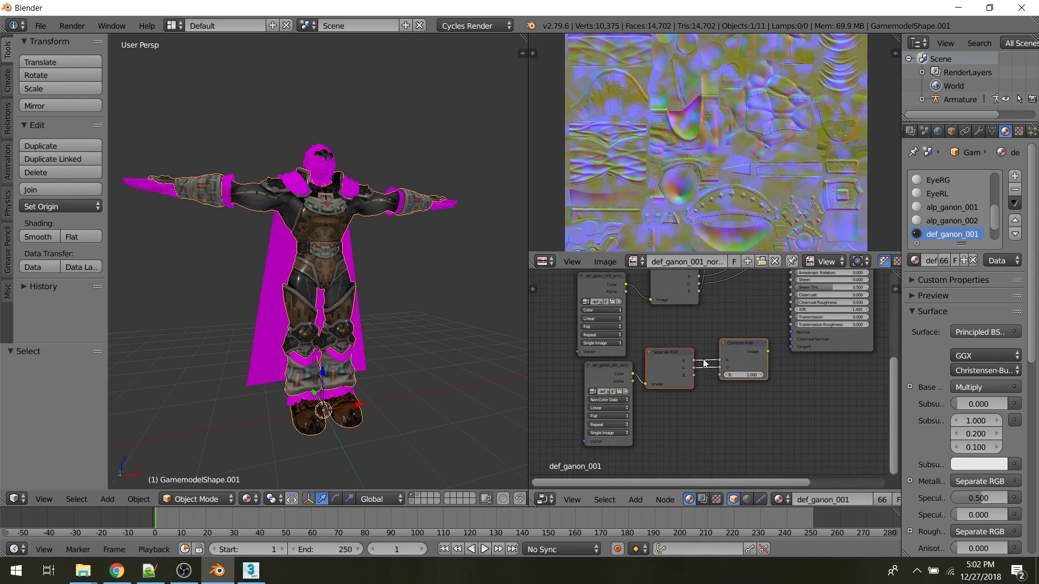
shift+click(607, 372)
drag(607, 371, 558, 378)
Add a Normal Map node beside the Principled BSDF and feed the Combine RGB's Image output into its Color input
key(shift+a)
click(647, 484)
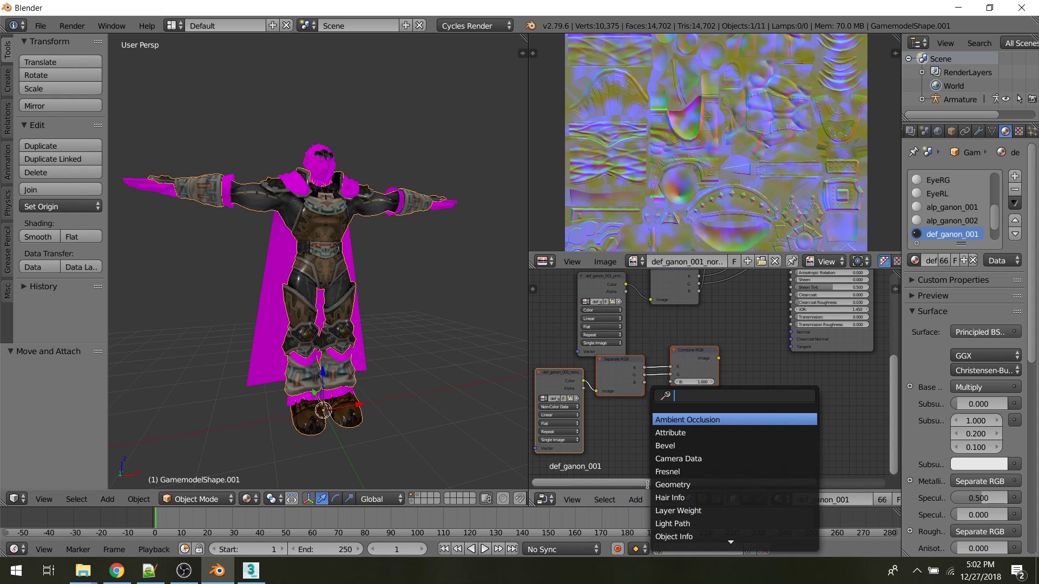
text(normal map)
key(Return)
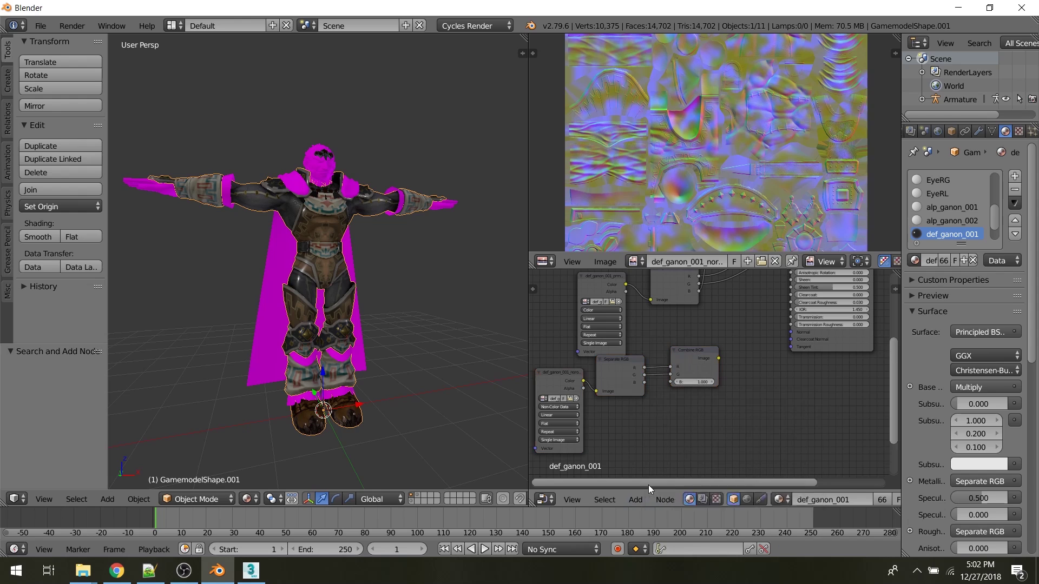
click(790, 317)
scroll(790, 325, up, 2)
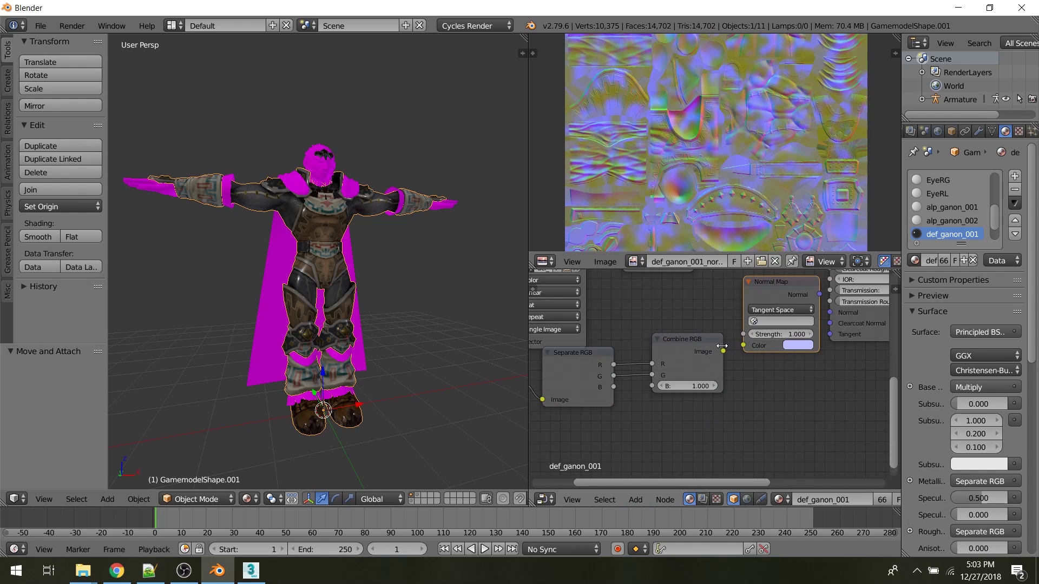
drag(723, 351, 744, 345)
middle_drag(744, 346, 688, 364)
Reposition the Normal Map node and shift the whole normal texture node chain down and away from the Principled BSDF
drag(763, 313, 771, 331)
scroll(706, 349, down, 5)
middle_drag(703, 344, 762, 322)
key(b)
drag(605, 366, 720, 385)
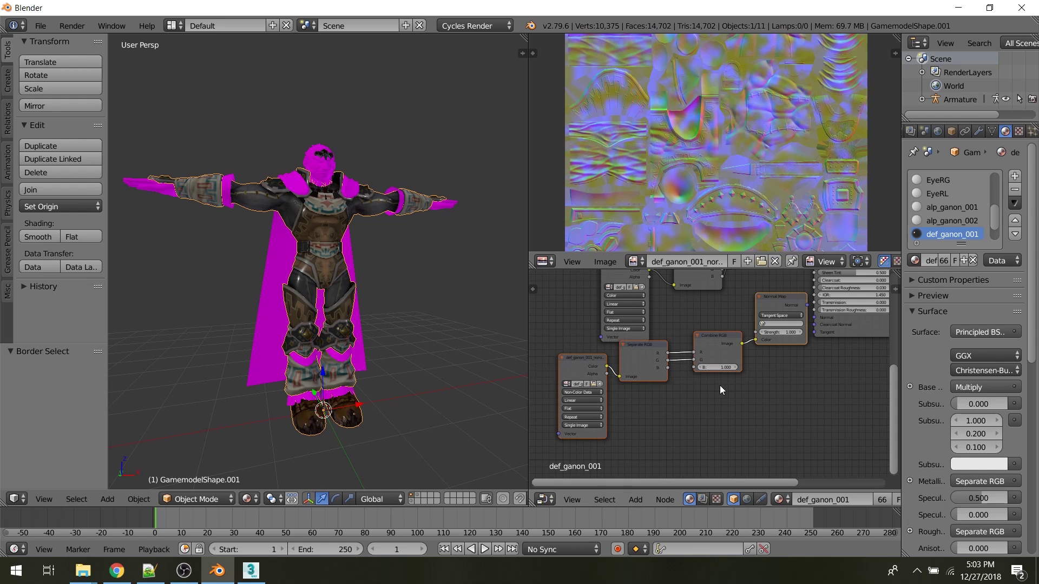
drag(777, 337, 725, 359)
Connect the Normal Map's Normal output to the Principled BSDF's Normal input and check the shading on the model
scroll(724, 359, up, 1)
middle_drag(724, 360, 645, 398)
drag(687, 356, 763, 343)
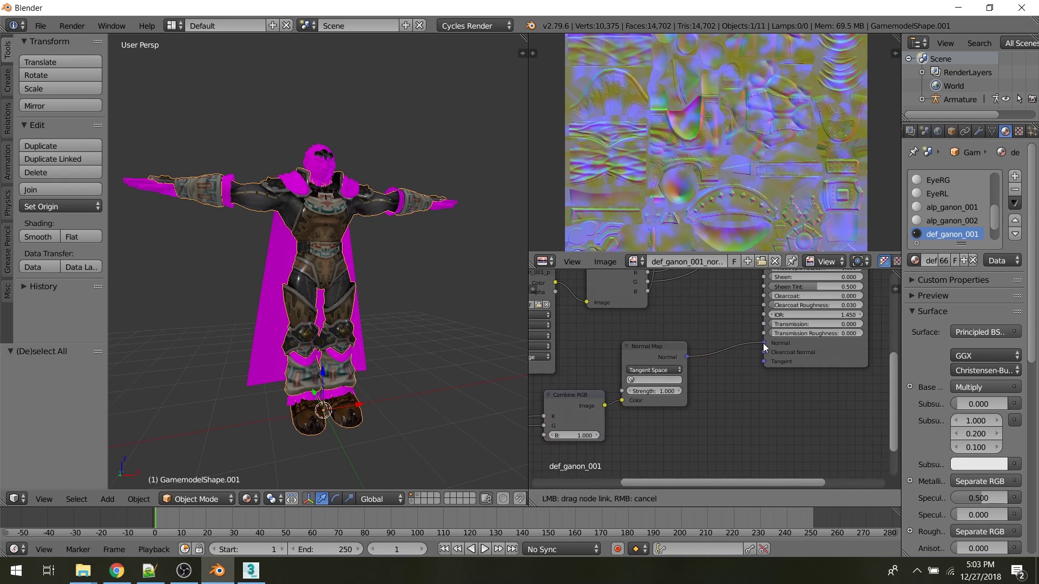
scroll(472, 298, up, 8)
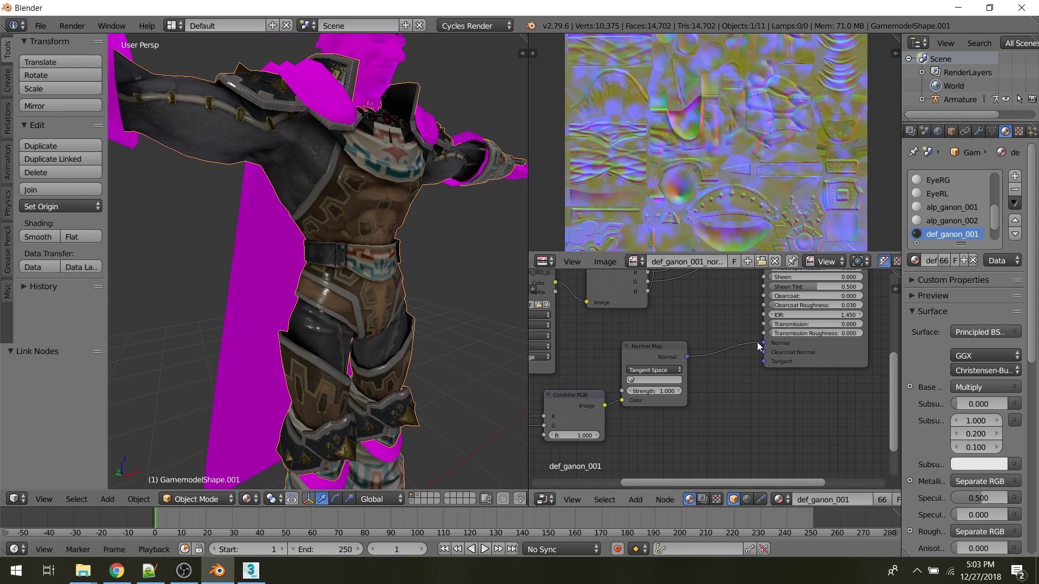
mouse_move(763, 343)
mouse_down()
mouse_move(739, 340)
mouse_move(712, 358)
mouse_move(763, 343)
mouse_up()
scroll(308, 246, down, 2)
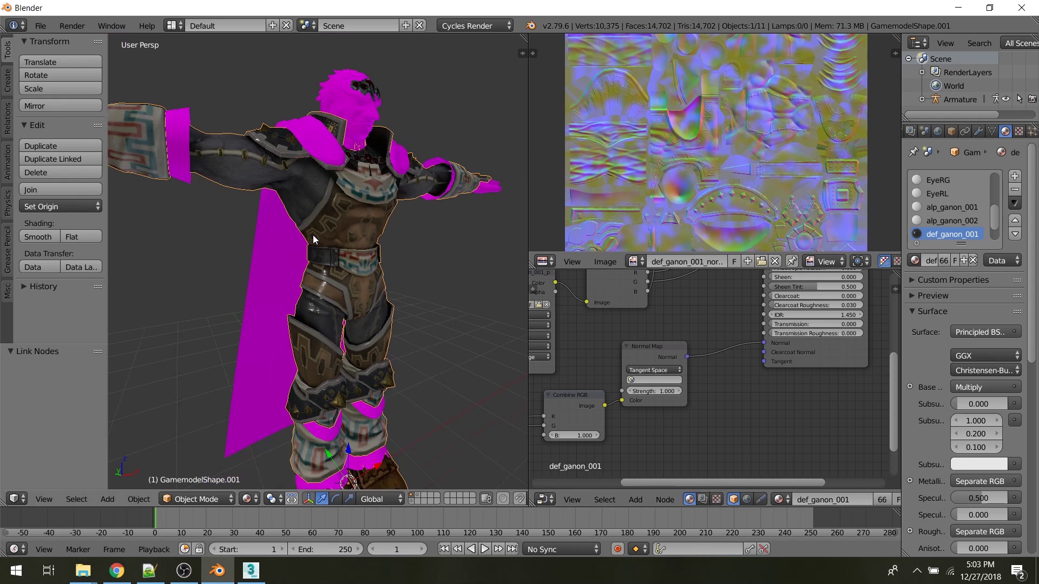
mouse_move(312, 235)
middle_down()
mouse_move(300, 206)
mouse_move(288, 223)
mouse_move(314, 227)
middle_up()
Add a ColorRamp node and place it above the material's other nodes
middle_drag(682, 428, 786, 382)
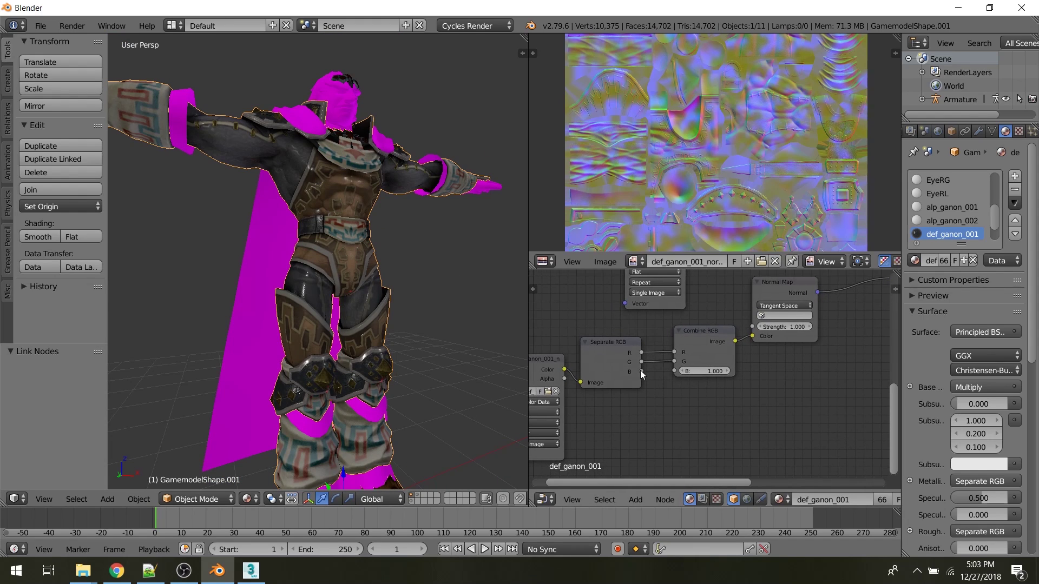
scroll(666, 374, down, 3)
click(635, 500)
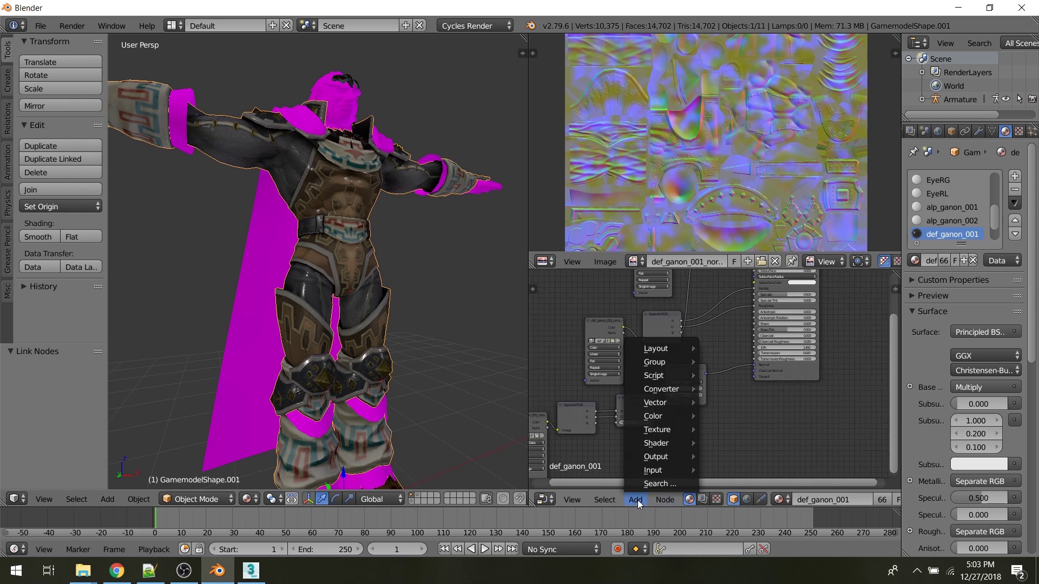
click(649, 490)
text(color)
key(Return)
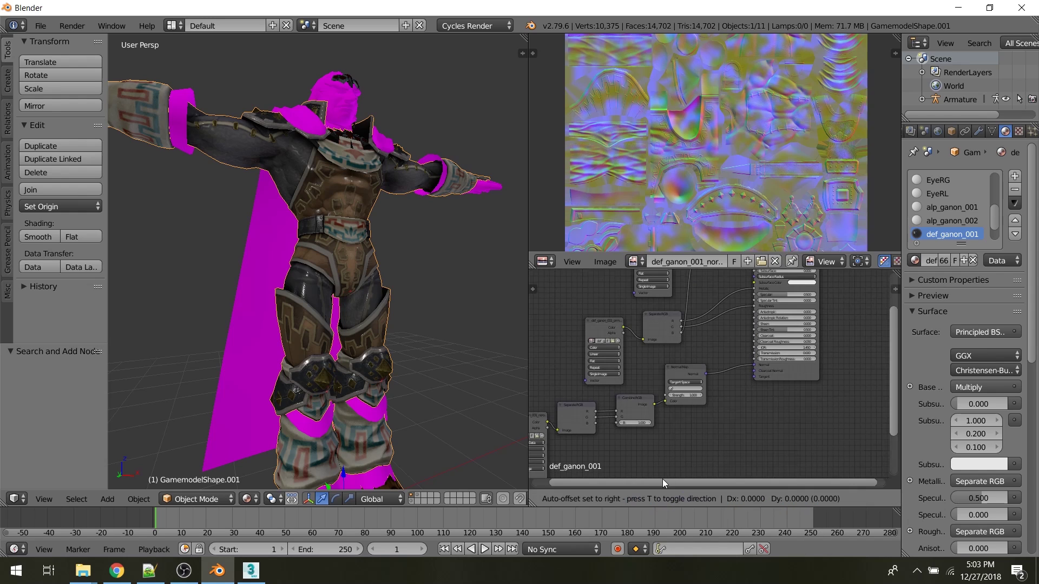
click(687, 461)
scroll(728, 437, down, 5)
middle_drag(742, 381, 643, 429)
key(g)
click(726, 457)
scroll(687, 433, up, 1)
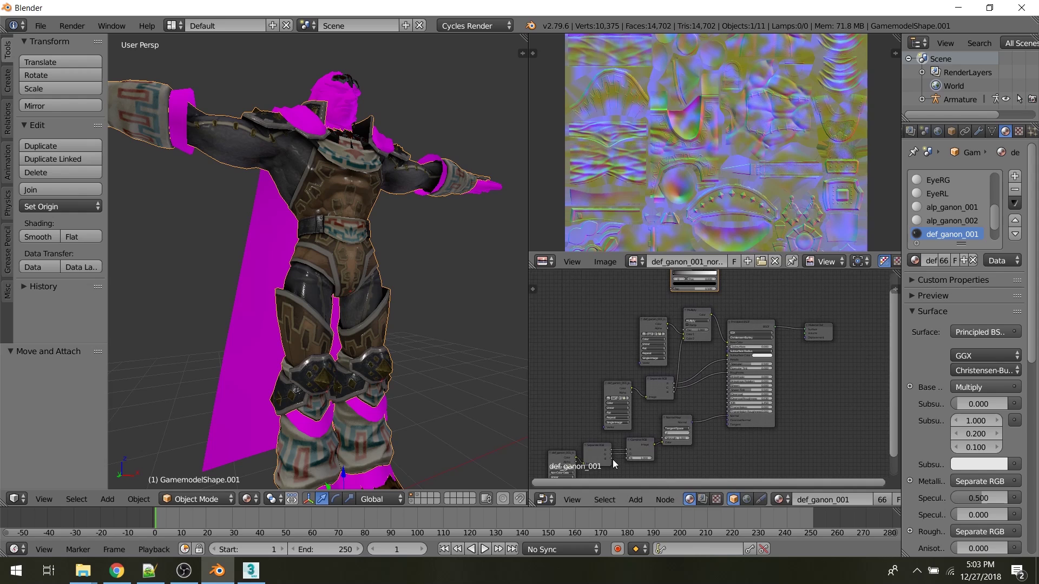
Feed the normal Separate RGB's B output into the ColorRamp's Fac and set the ramp's interpolation to Constant
drag(613, 460, 671, 287)
middle_drag(736, 303, 721, 347)
scroll(739, 387, up, 7)
middle_drag(729, 300, 722, 332)
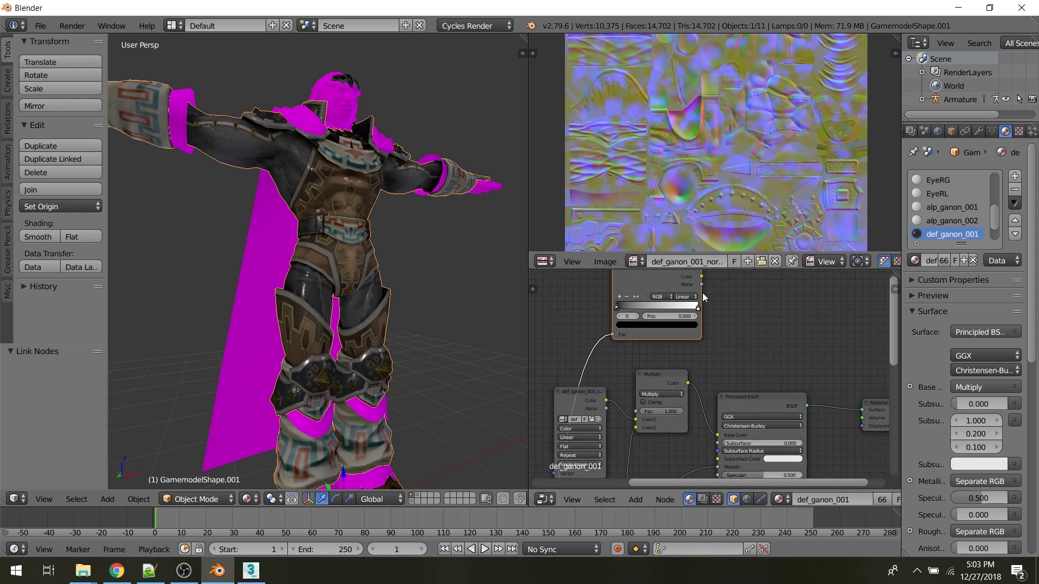
click(683, 308)
click(687, 257)
drag(700, 289, 684, 343)
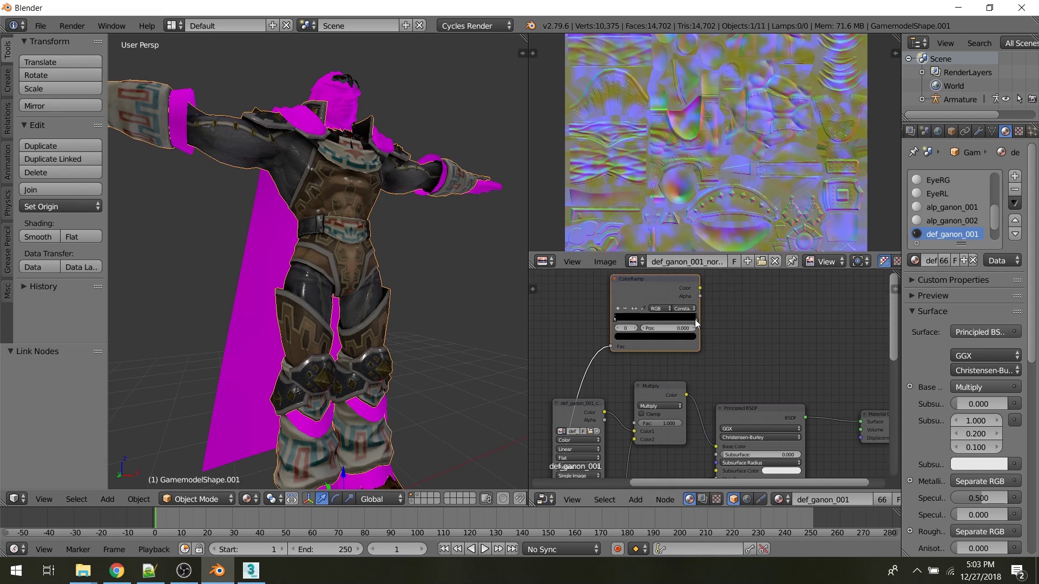
Connect the ColorRamp's Color output to the Principled BSDF's Base Color and move the white stop to position 0.674
drag(699, 288, 716, 447)
drag(695, 320, 687, 321)
drag(686, 321, 661, 329)
Reconnect the Multiply node's Color output to Base Color and delete the ColorRamp node
middle_drag(676, 359, 665, 325)
drag(676, 360, 704, 412)
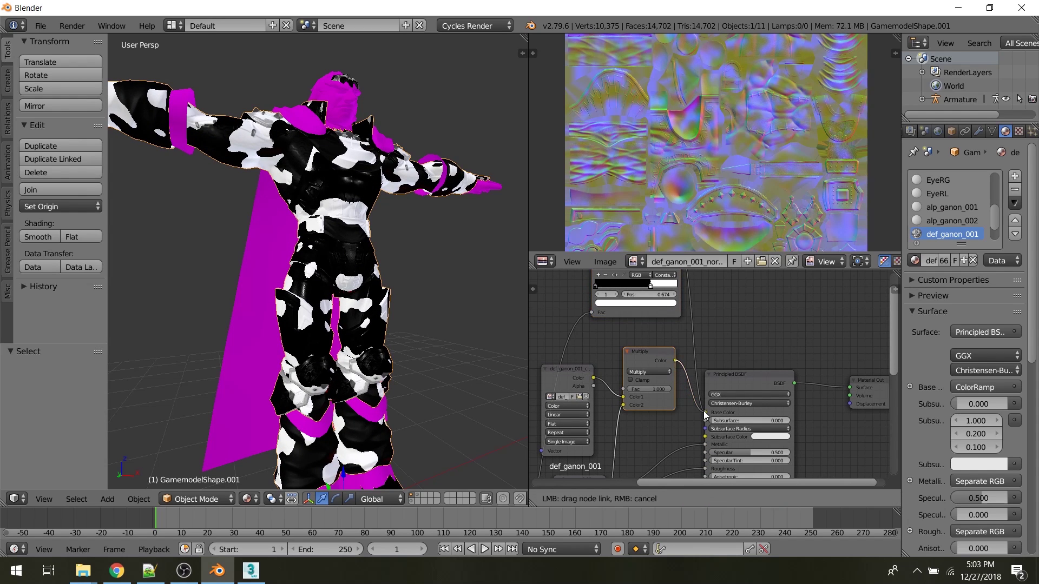
middle_drag(646, 271, 653, 337)
click(643, 310)
key(x)
middle_drag(696, 396, 697, 342)
scroll(698, 347, down, 9)
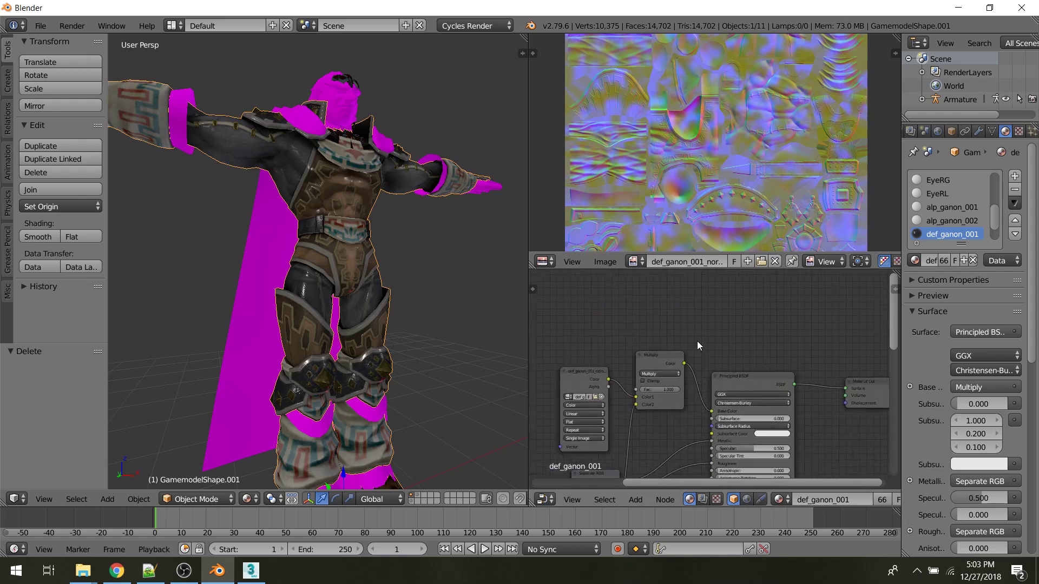
Move the def_ganon_001 normal texture node slightly down and away from its Separate RGB node
middle_drag(657, 450, 640, 382)
scroll(638, 382, up, 4)
middle_drag(577, 431, 661, 389)
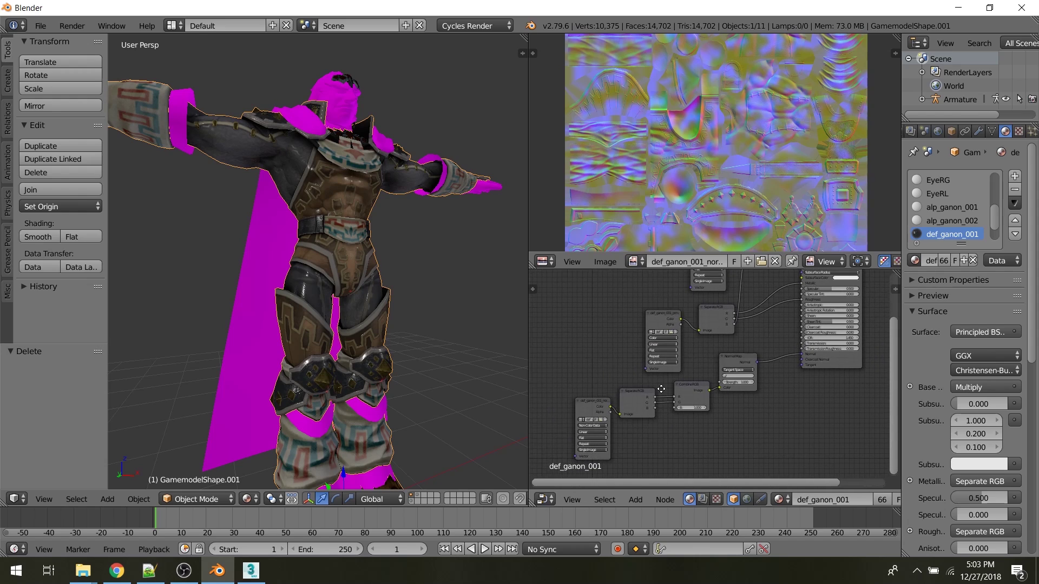
middle_drag(685, 331, 650, 364)
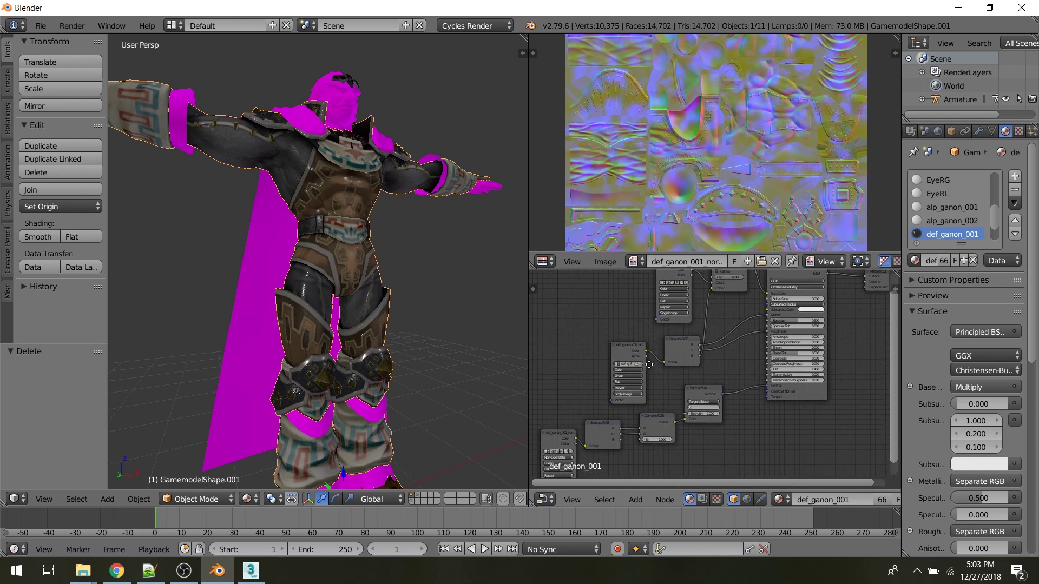
middle_drag(578, 427, 666, 365)
scroll(666, 365, up, 2)
scroll(674, 370, up, 3)
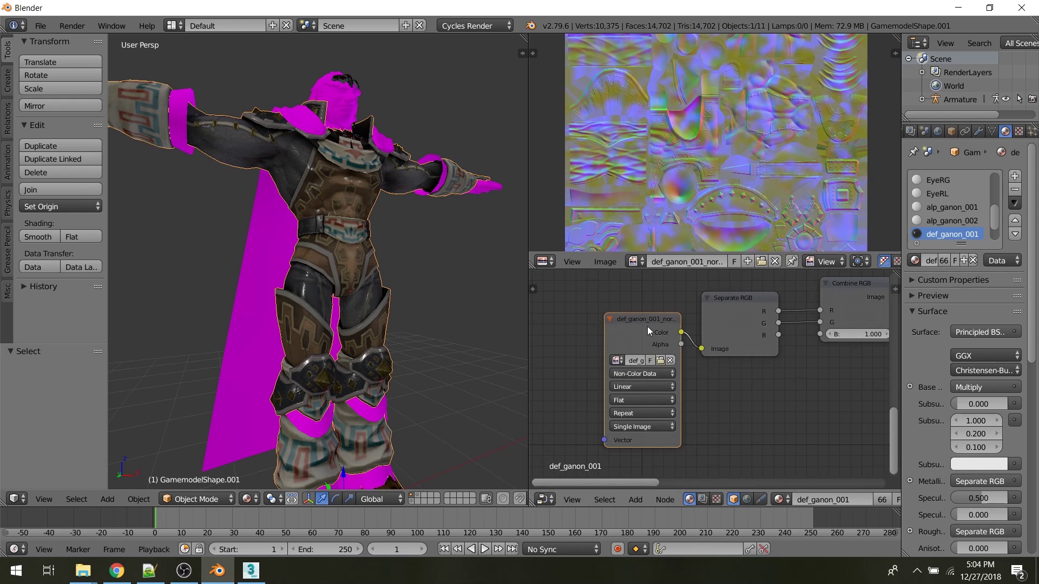
drag(647, 326, 631, 345)
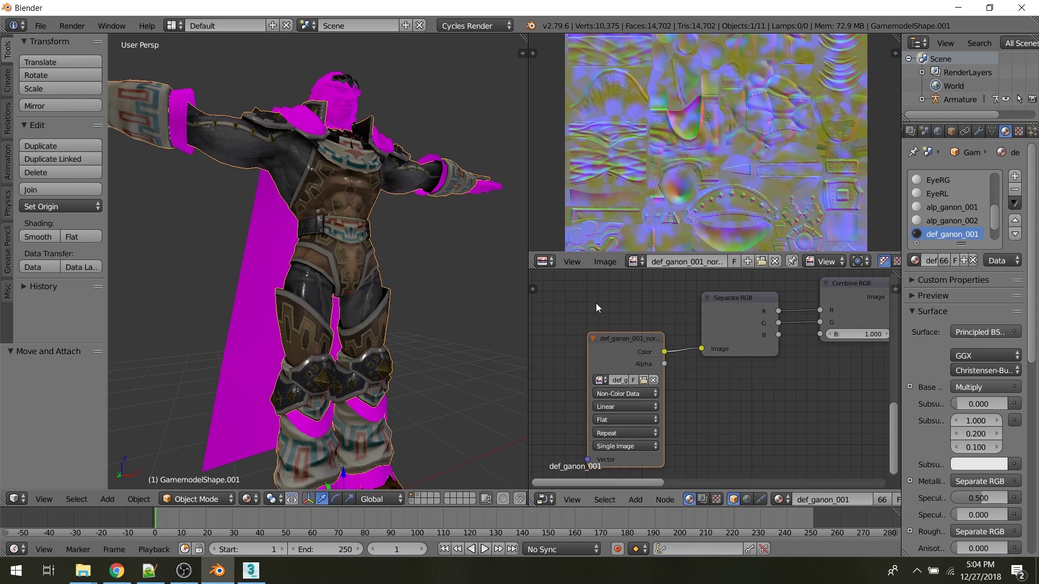
Connect the PRM texture's Alpha output to the Principled BSDF's Specular input
middle_drag(509, 255, 381, 172)
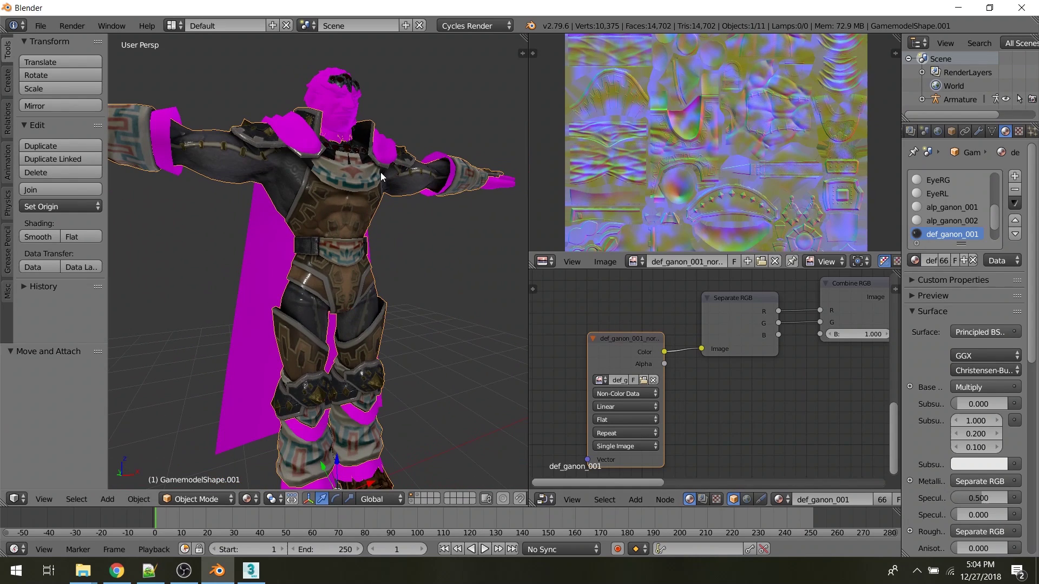
scroll(381, 172, up, 2)
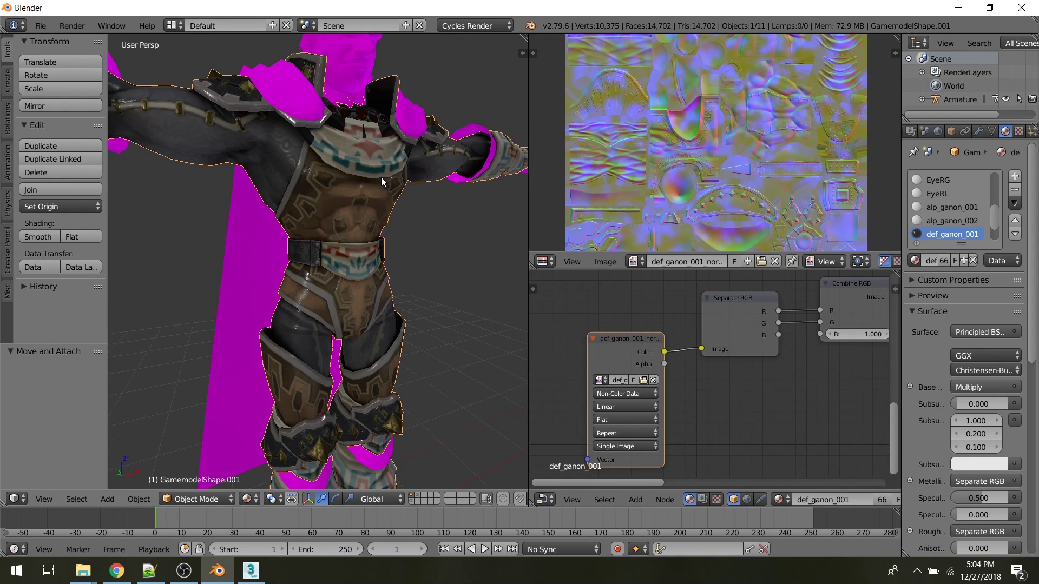
middle_drag(381, 181, 382, 181)
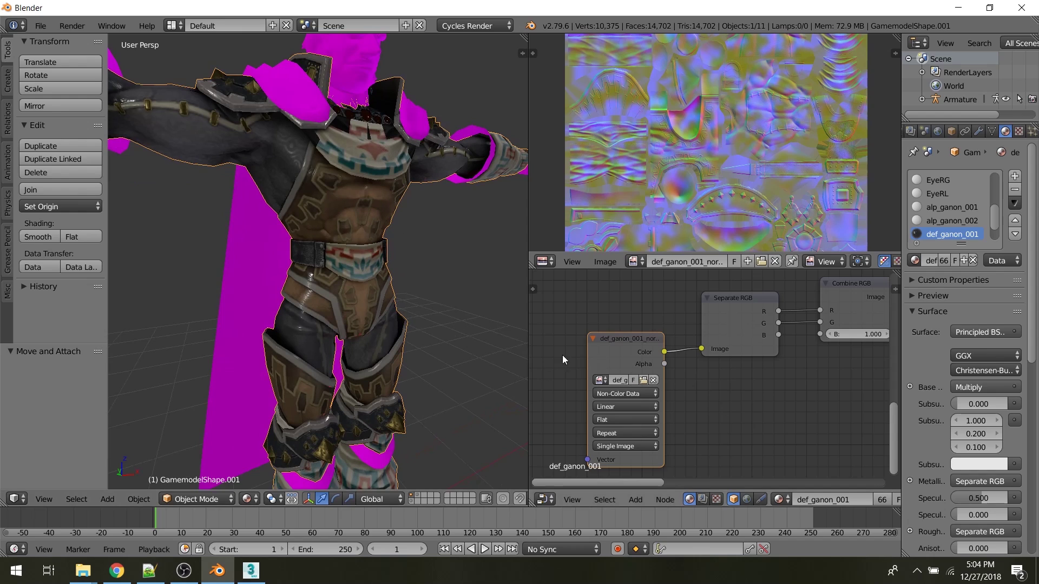
mouse_move(352, 245)
middle_down()
mouse_move(364, 249)
mouse_move(344, 243)
middle_up()
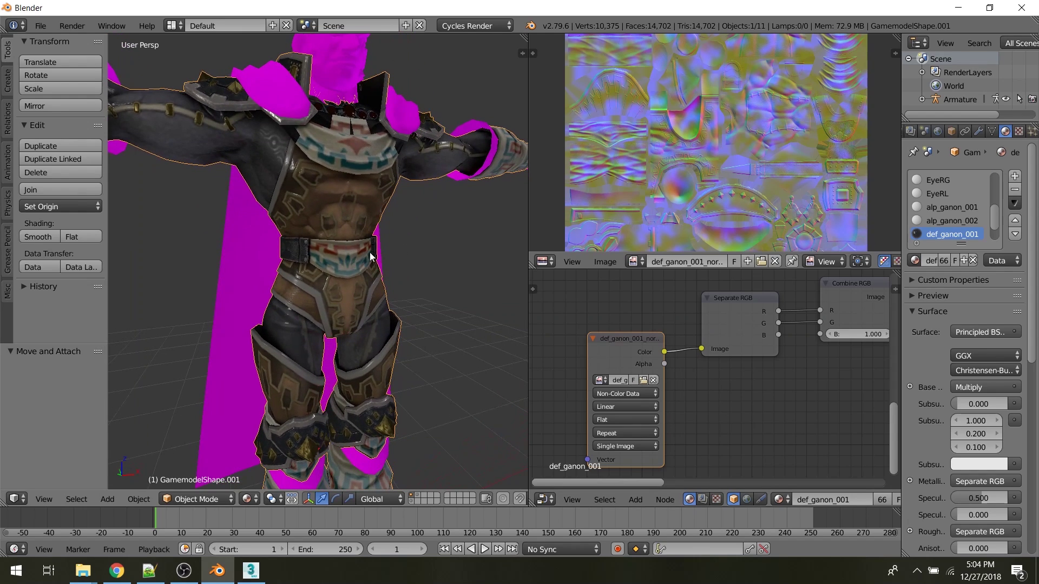
middle_drag(673, 366, 586, 429)
scroll(586, 429, down, 3)
scroll(643, 408, up, 2)
middle_drag(724, 330, 616, 451)
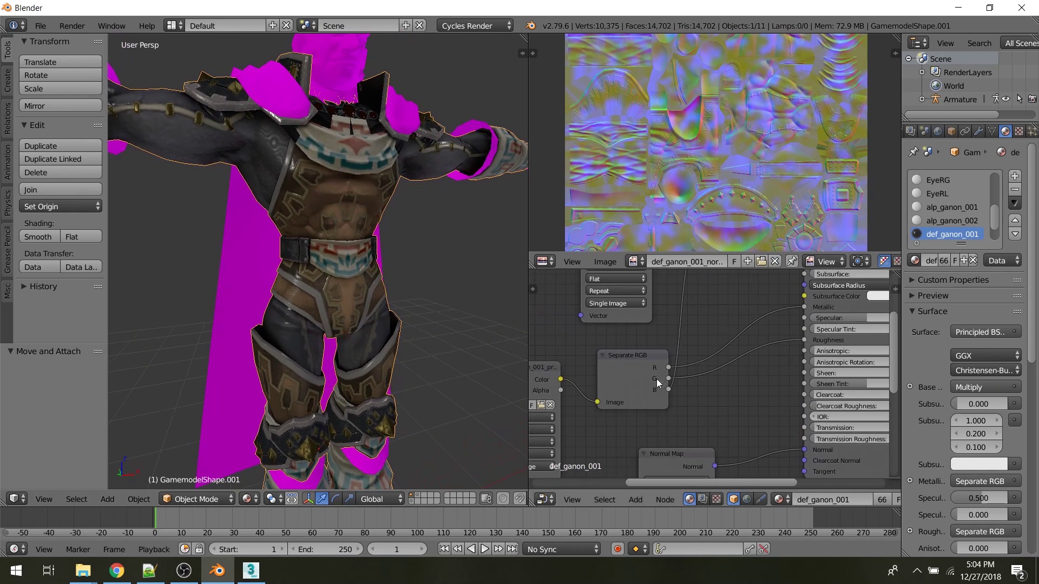
drag(561, 390, 807, 319)
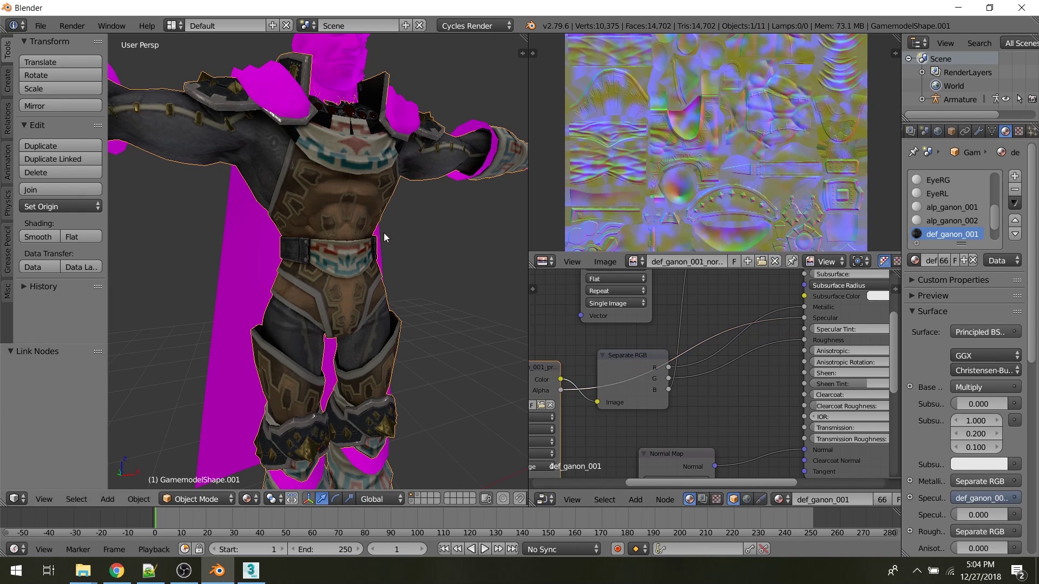
Check the whole model's shading and expand the node editor over the image editor's area
middle_drag(384, 233, 289, 259)
scroll(356, 252, down, 4)
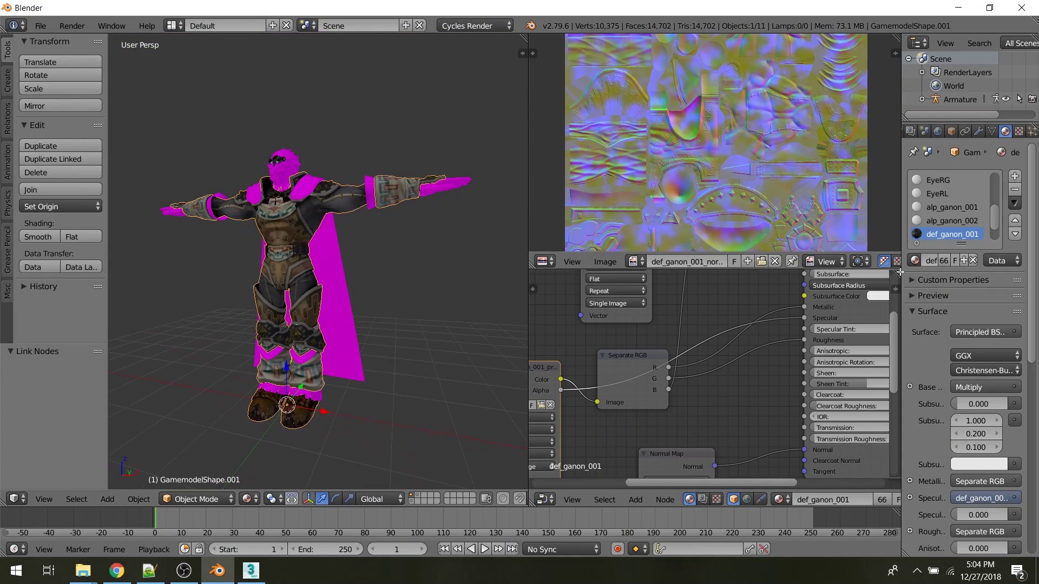
drag(897, 273, 865, 197)
scroll(747, 271, down, 4)
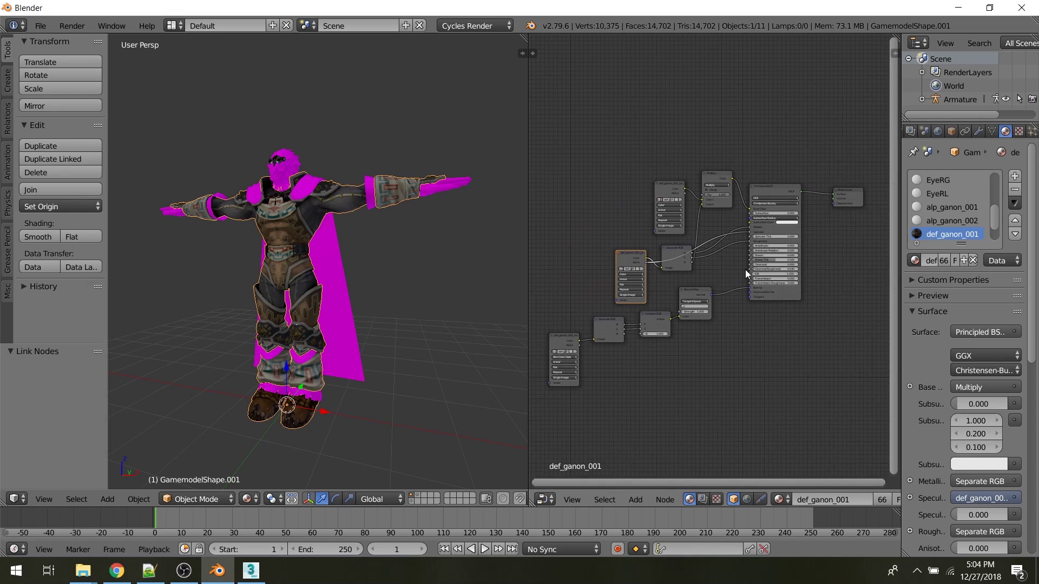
Deselect all objects in the scene and copy every node of the def_ganon_001 material
middle_drag(336, 254, 356, 265)
key(a)
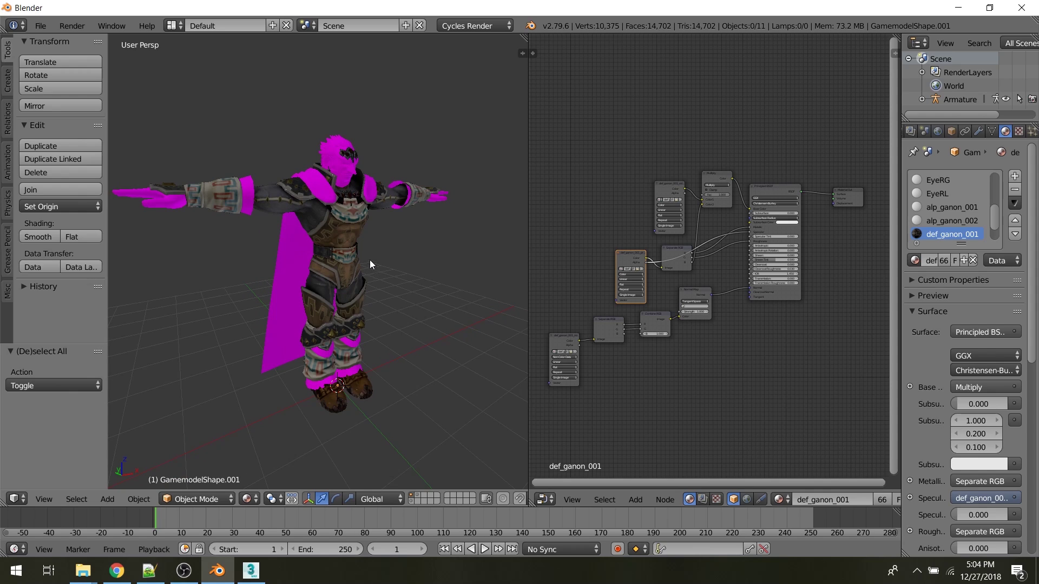
key(a)
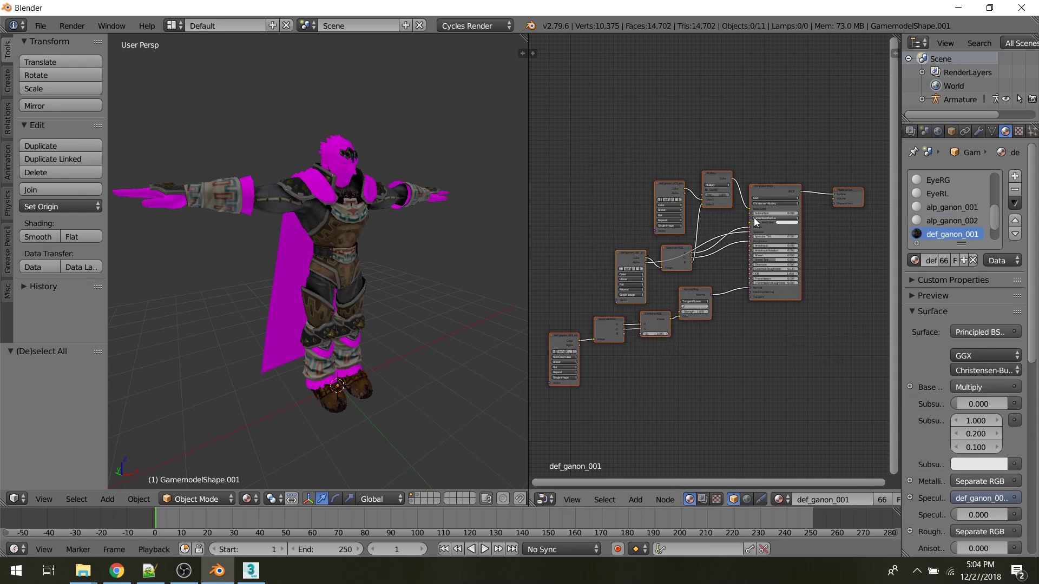
key(ctrl+c)
Replace all nodes of the alp_ganon_002 material with the copied def_ganon_001 node setup
click(923, 221)
key(a)
key(a)
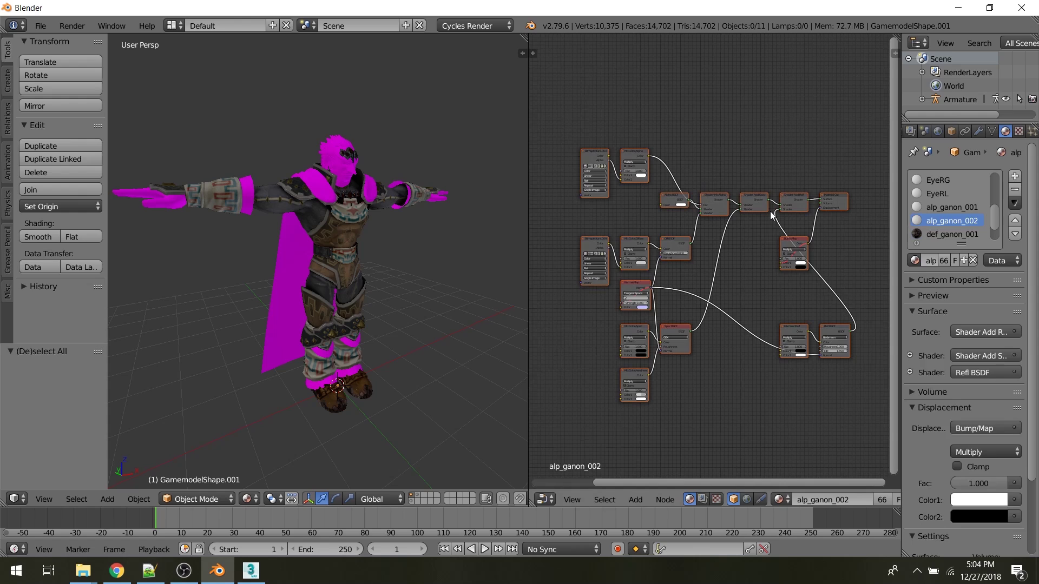
key(x)
key(ctrl+v)
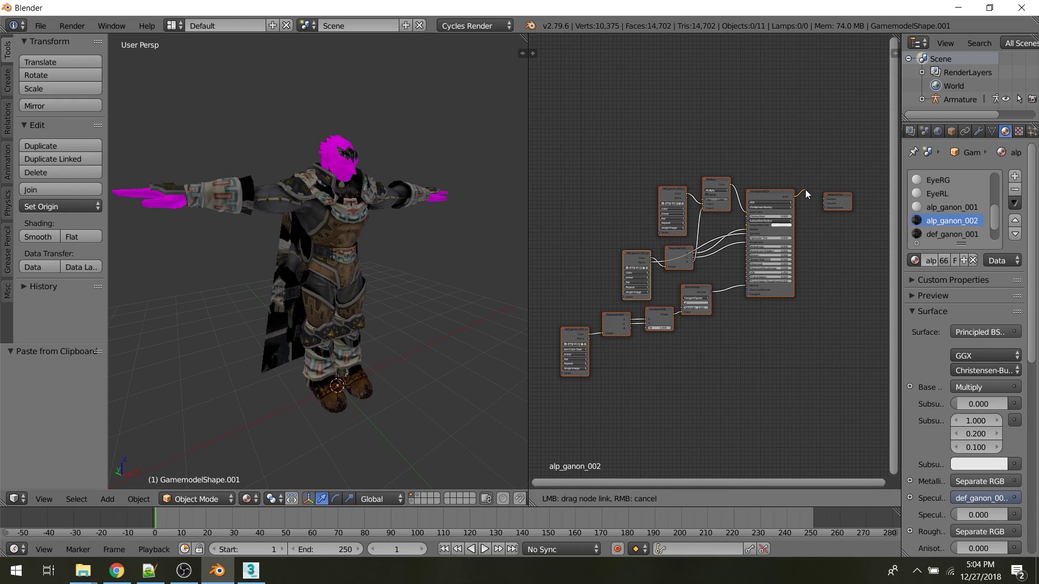
Detach the Principled BSDF from the Material Output in alp_ganon_002 and reconnect it to the Surface input
drag(805, 189, 795, 186)
middle_drag(312, 251, 371, 234)
middle_drag(801, 218, 739, 233)
scroll(739, 234, up, 5)
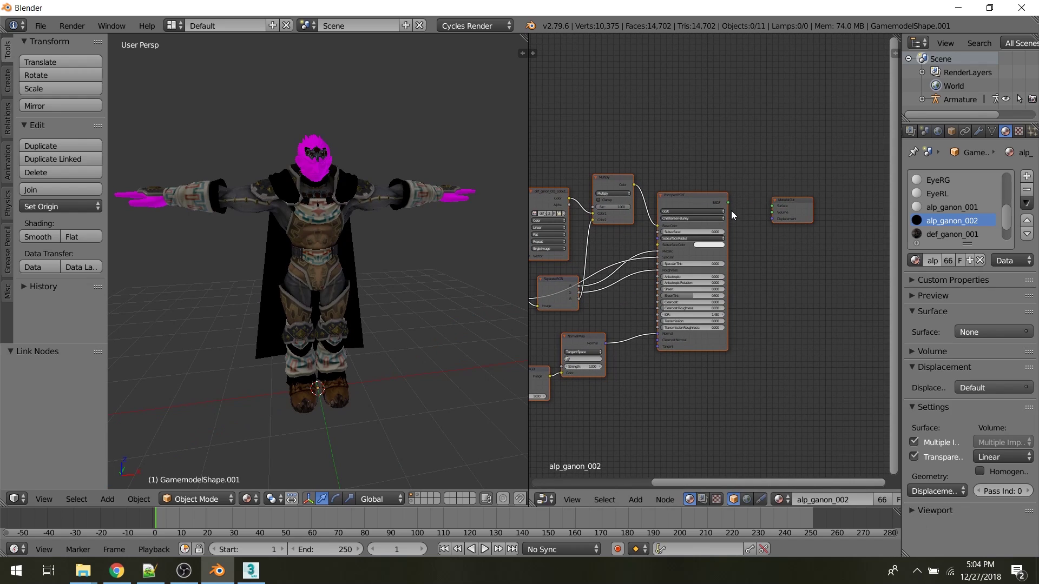
drag(772, 212, 774, 210)
middle_drag(773, 210, 810, 209)
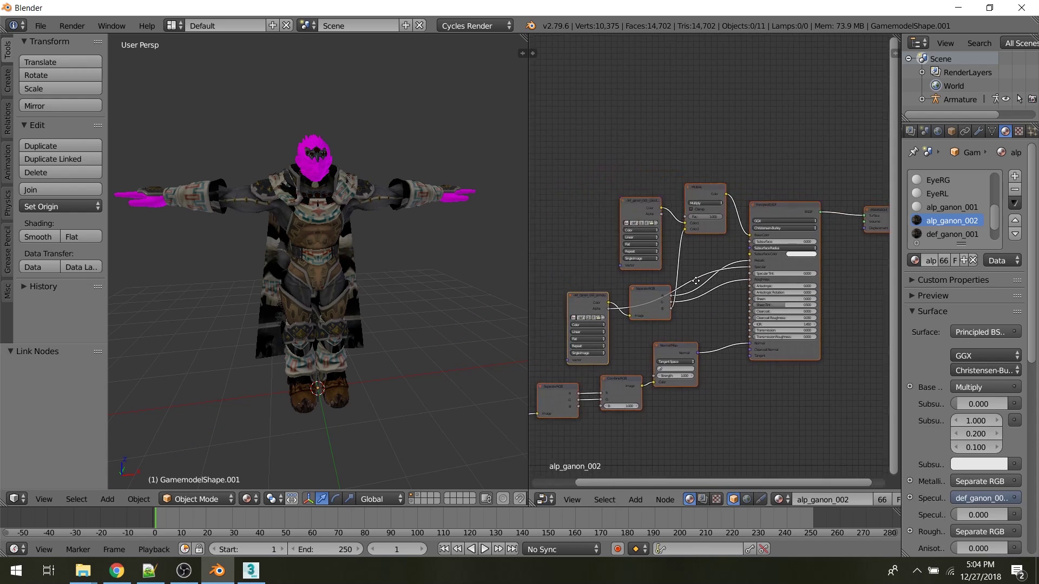
Load alp_ganon_002_colout.png and alp_ganon_002_prmout.png into the colour and PRM texture nodes of the alp_ganon_002 material
scroll(620, 214, up, 3)
click(617, 203)
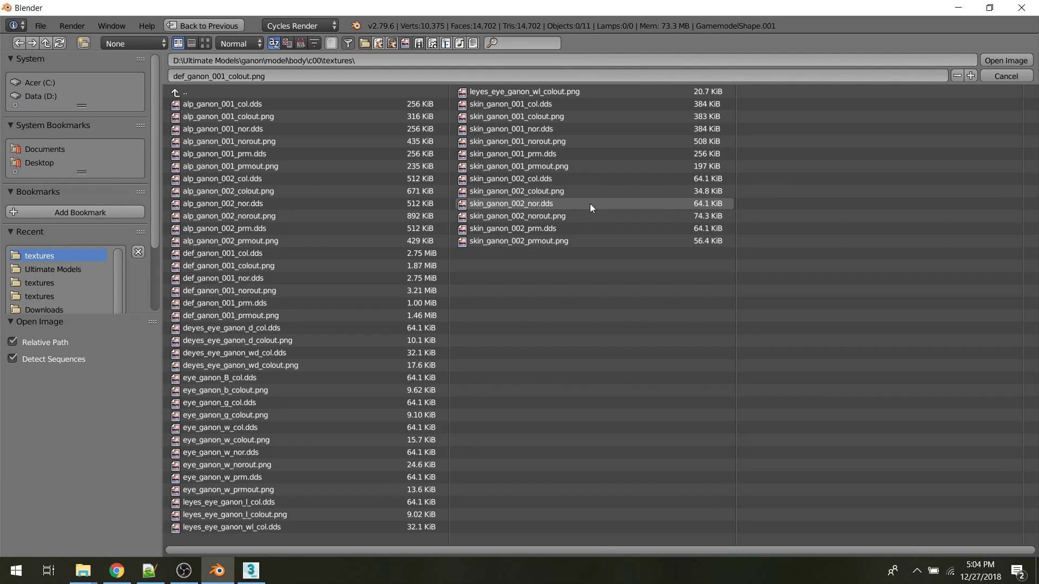
click(205, 44)
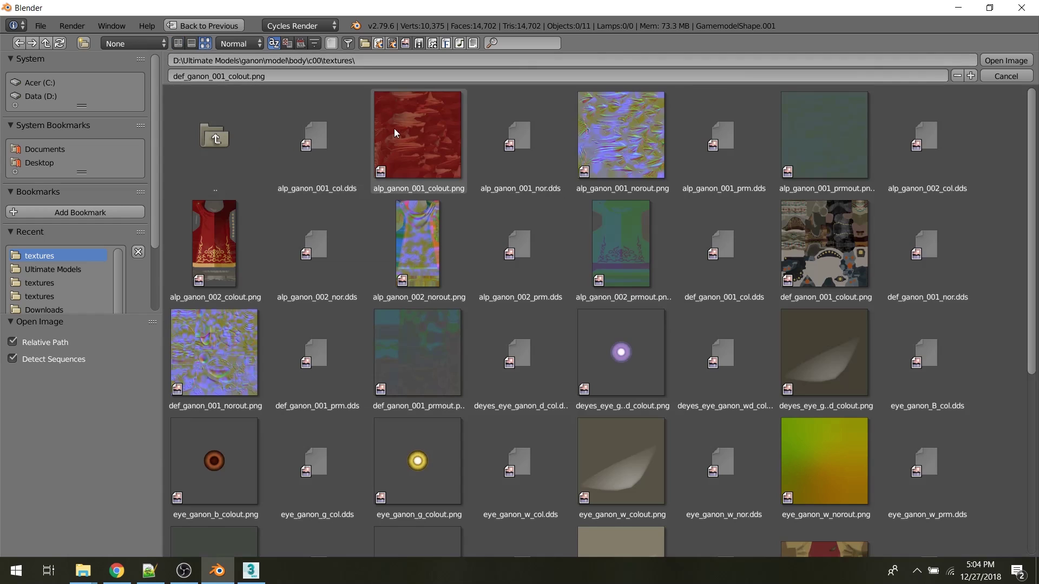
double_click(221, 235)
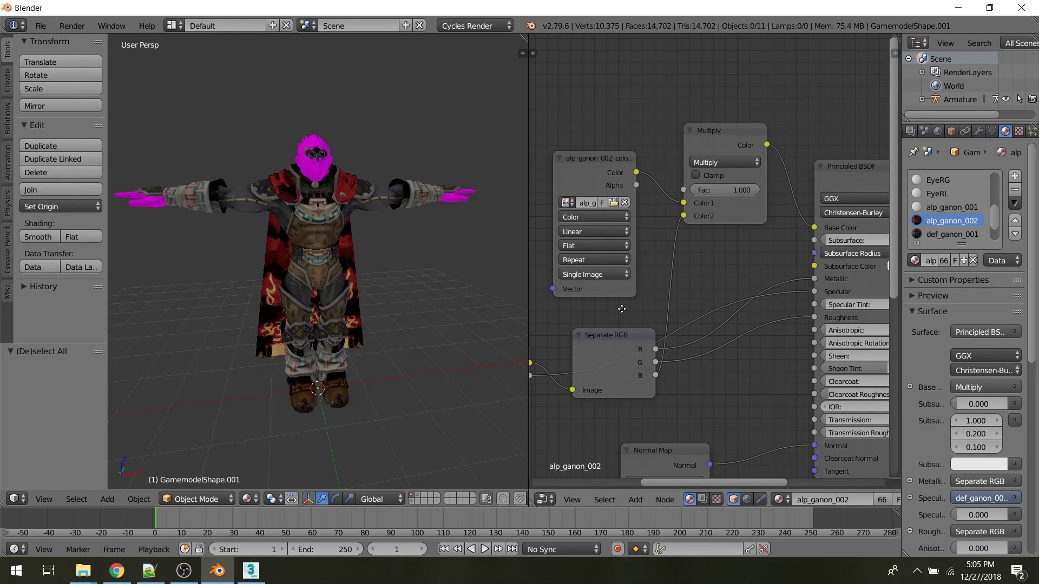
click(612, 246)
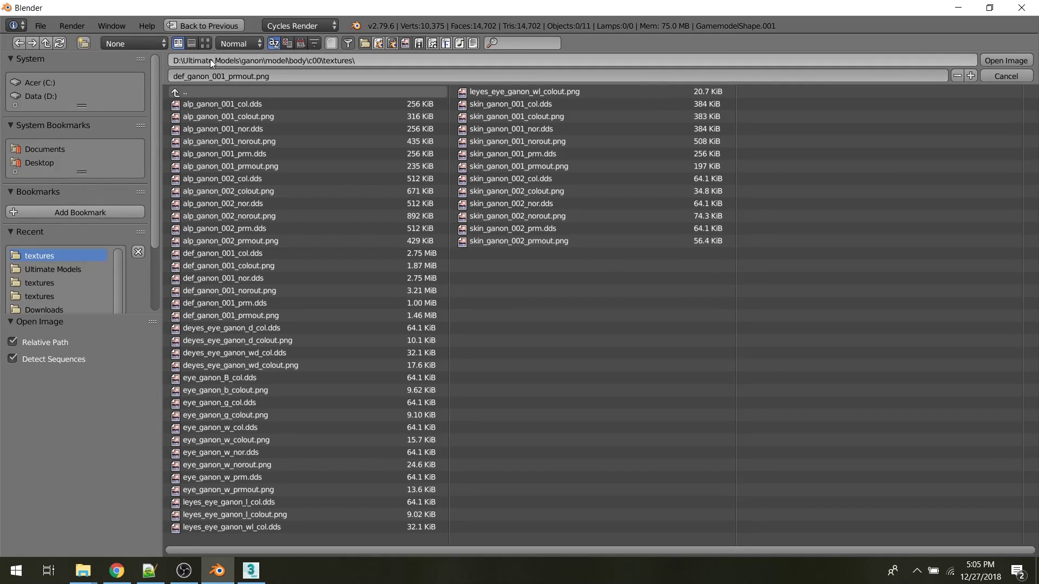
click(205, 43)
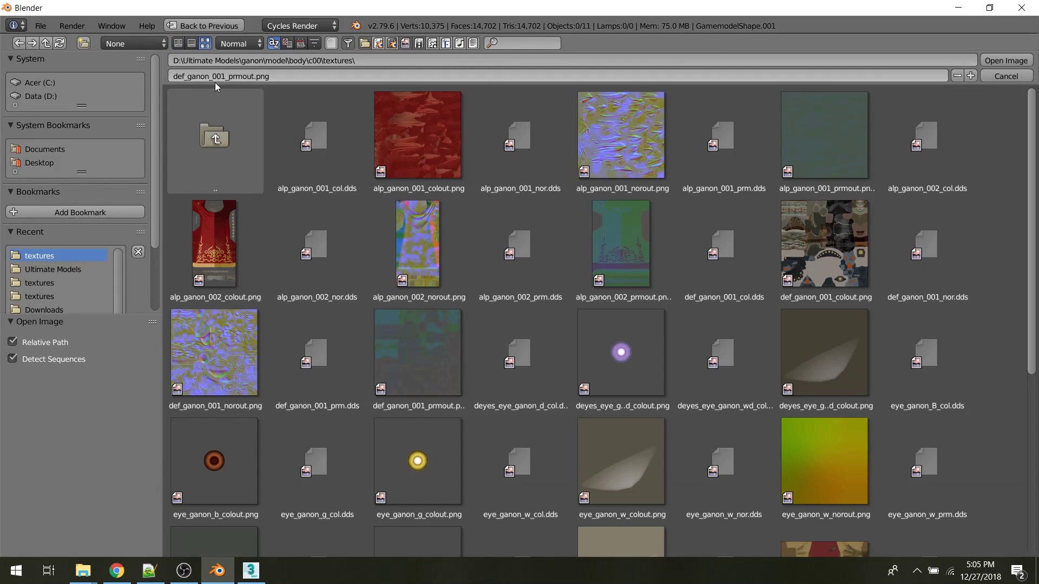
double_click(631, 239)
Load alp_ganon_002_norout.png into the normal map texture node of alp_ganon_002 and check the cape's shading
middle_drag(665, 356, 856, 212)
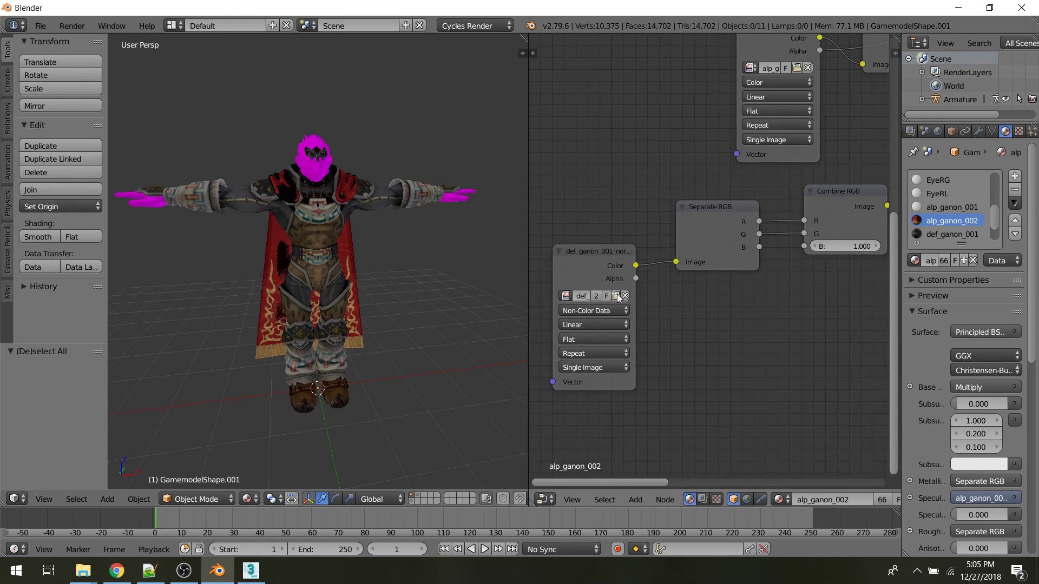
click(617, 294)
click(205, 43)
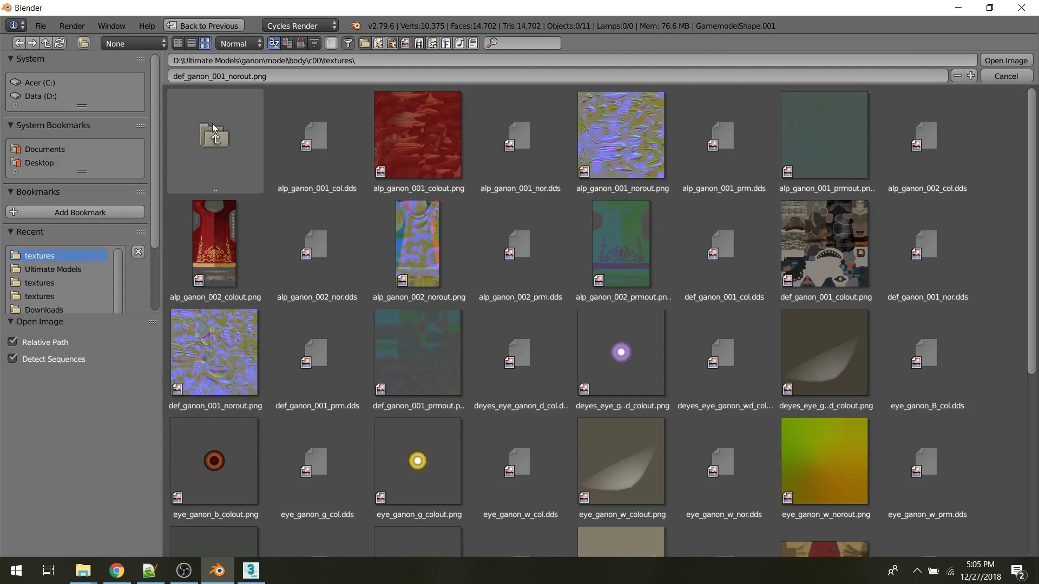
click(402, 239)
double_click(401, 240)
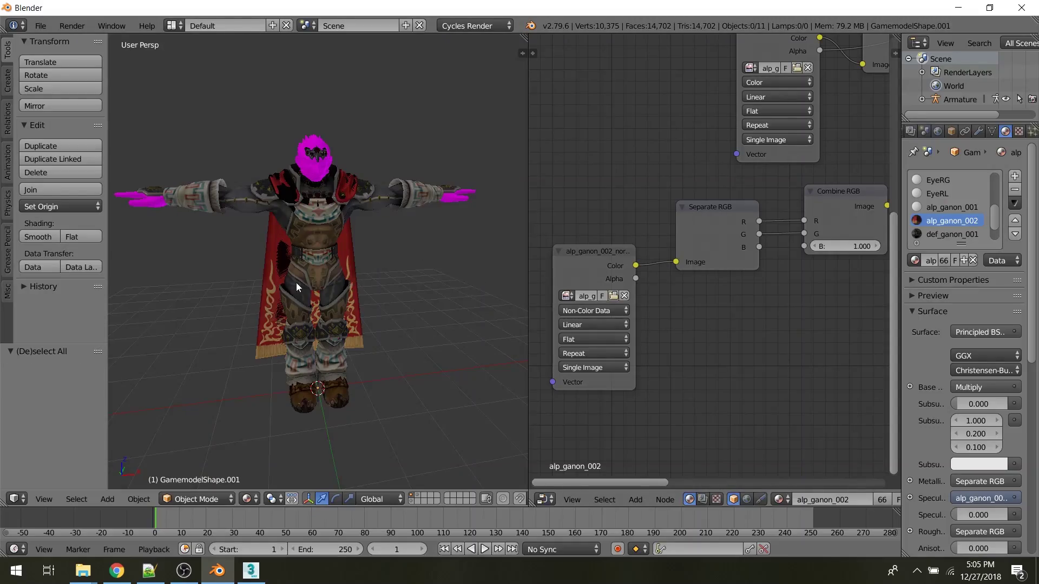
middle_drag(296, 283, 425, 256)
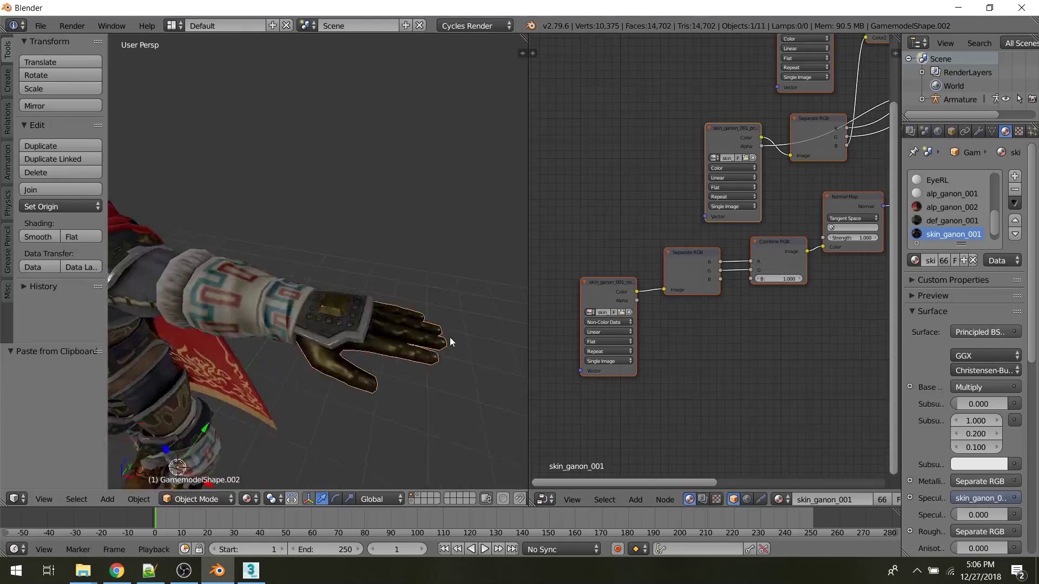
Browse the textures folder for the alp_ganon_001 material's images and open the image chooser of its PRM texture node
key(Home)
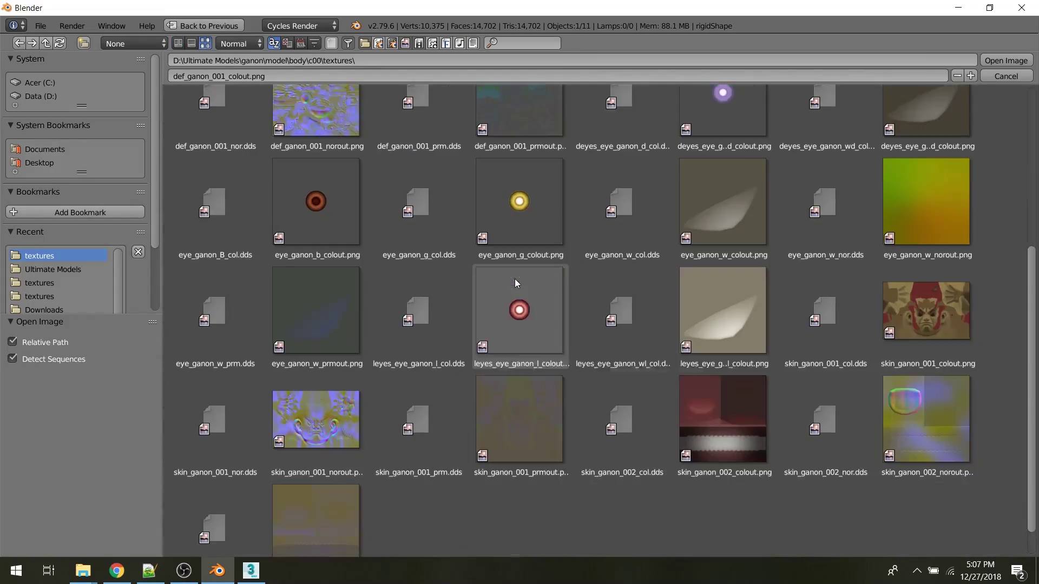
scroll(515, 278, down, 2)
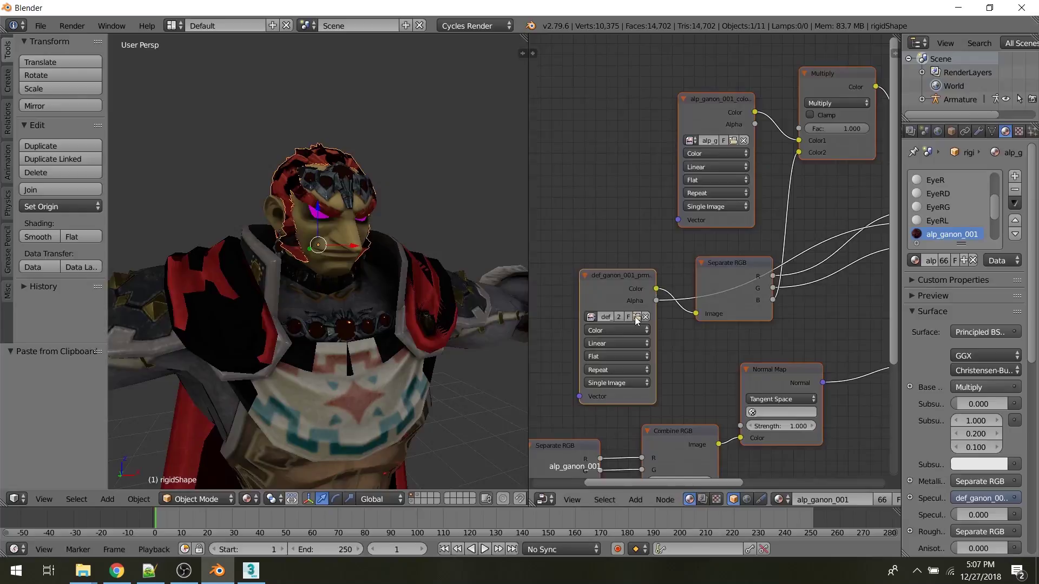
click(637, 318)
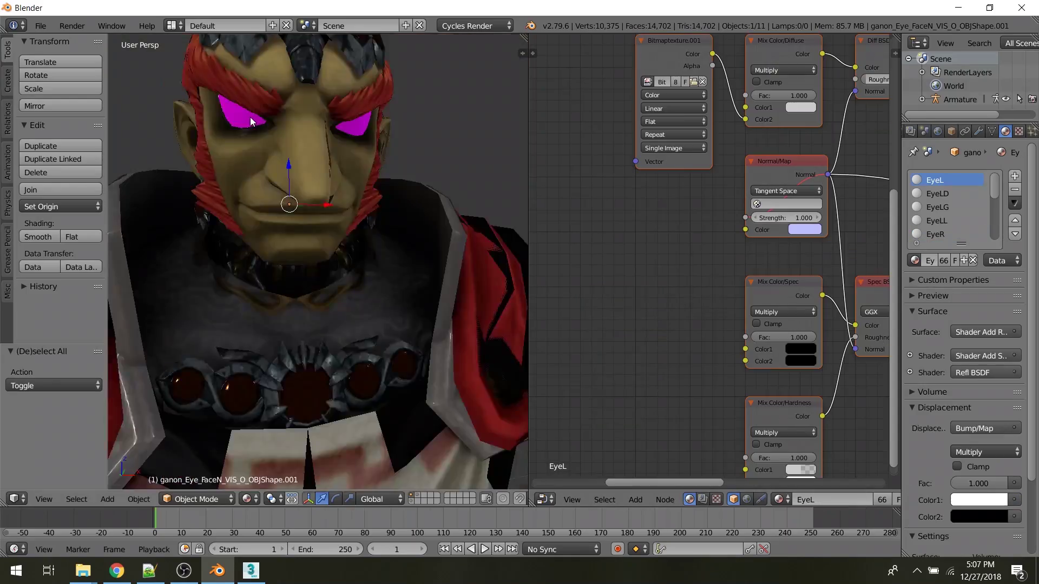
Add an image texture node to the EyeL material and choose eye_ganon_w_colout.png for it
middle_drag(411, 194, 466, 159)
scroll(700, 235, down, 4)
key(shift+a)
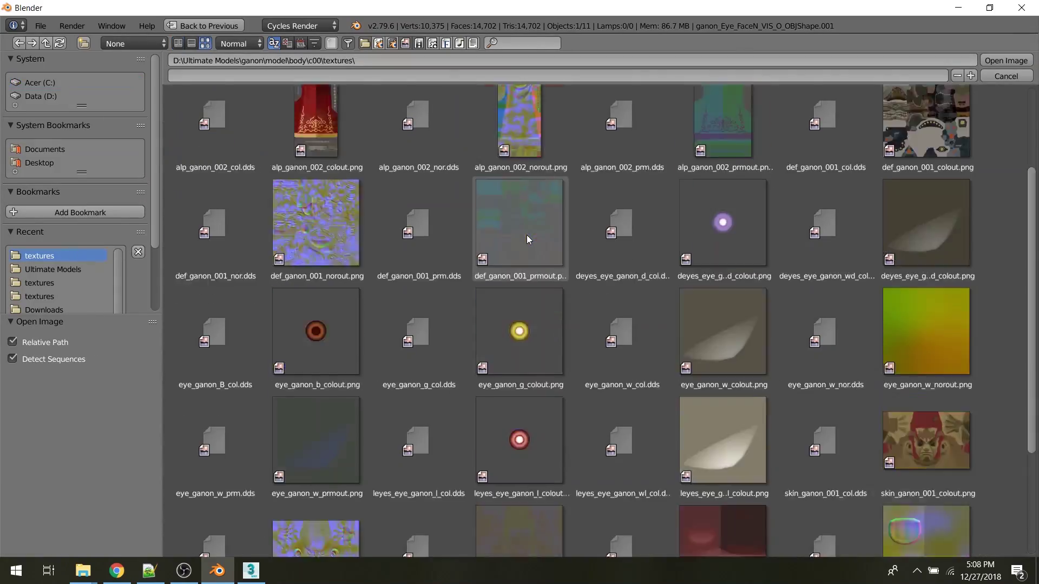
scroll(527, 235, down, 2)
click(720, 324)
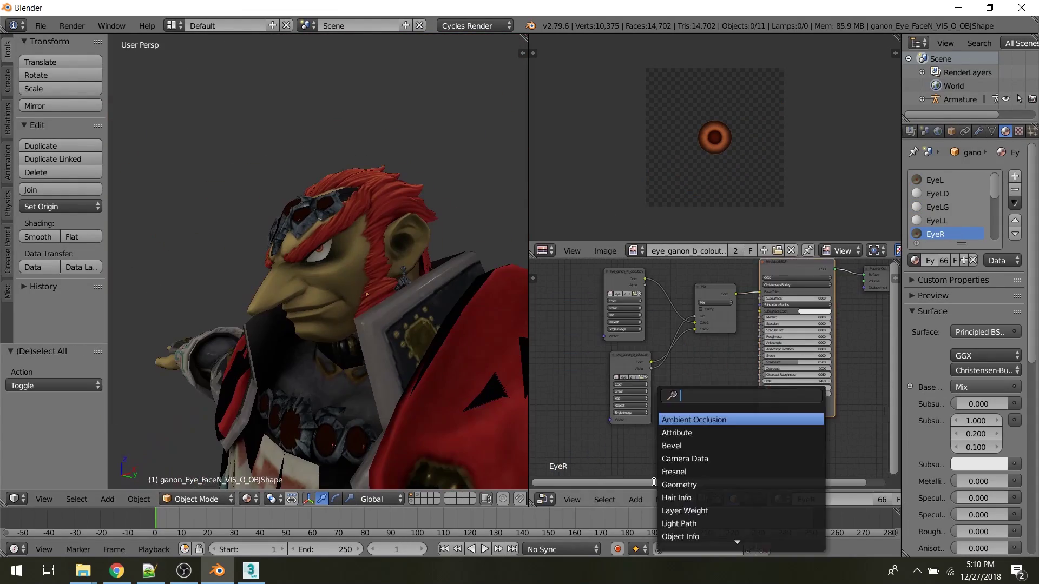
Add a Mapping node before the eye_ganon_b_colout.png texture in the EyeR material and open its location for editing
text(map)
key(Return)
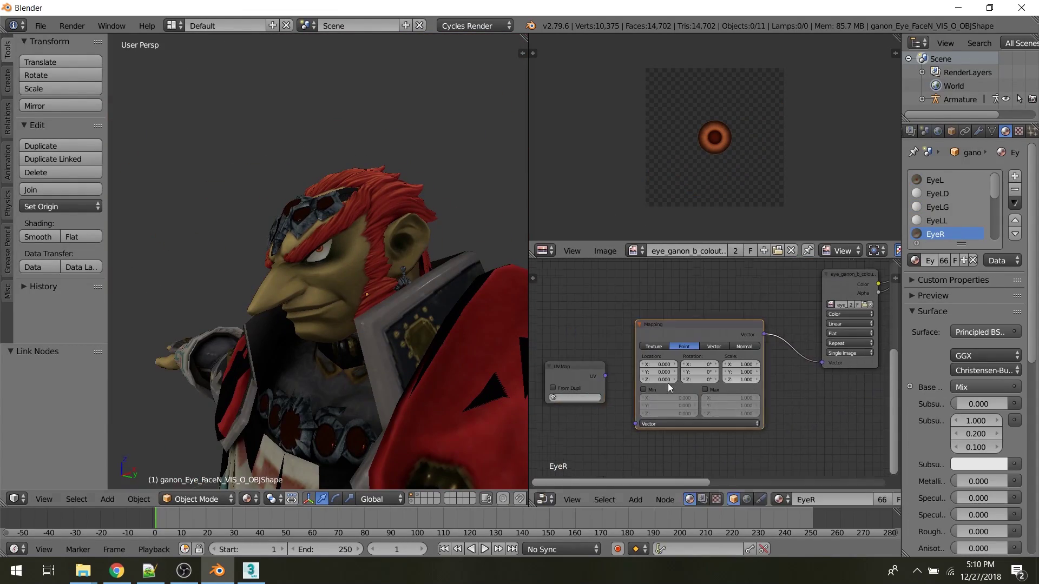
click(668, 383)
middle_drag(520, 346, 369, 348)
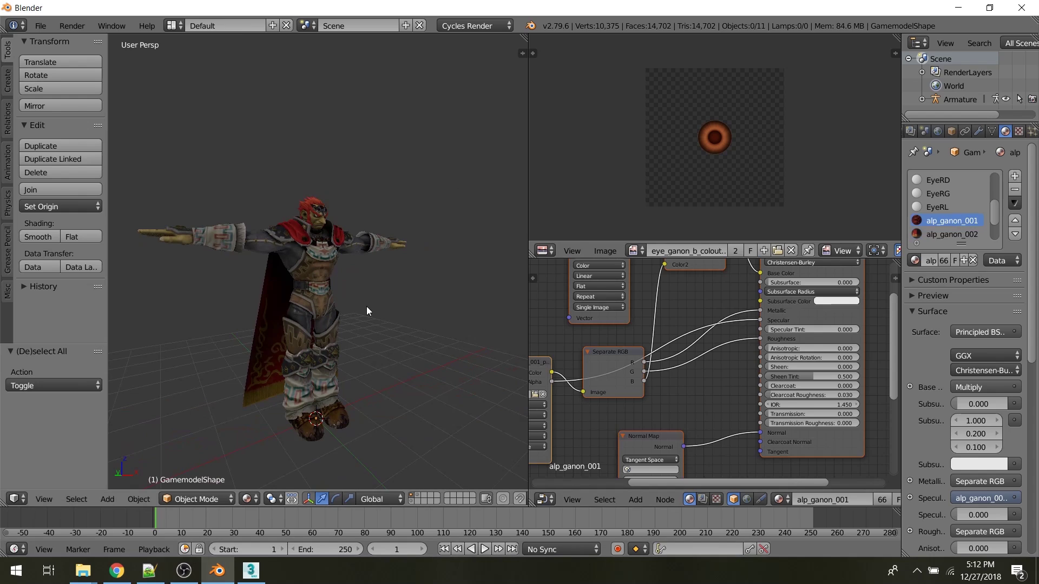
Select the lower-face mesh and bring up its skin_ganon_001 material nodes
middle_drag(336, 294, 265, 267)
scroll(265, 267, up, 4)
right_click(300, 249)
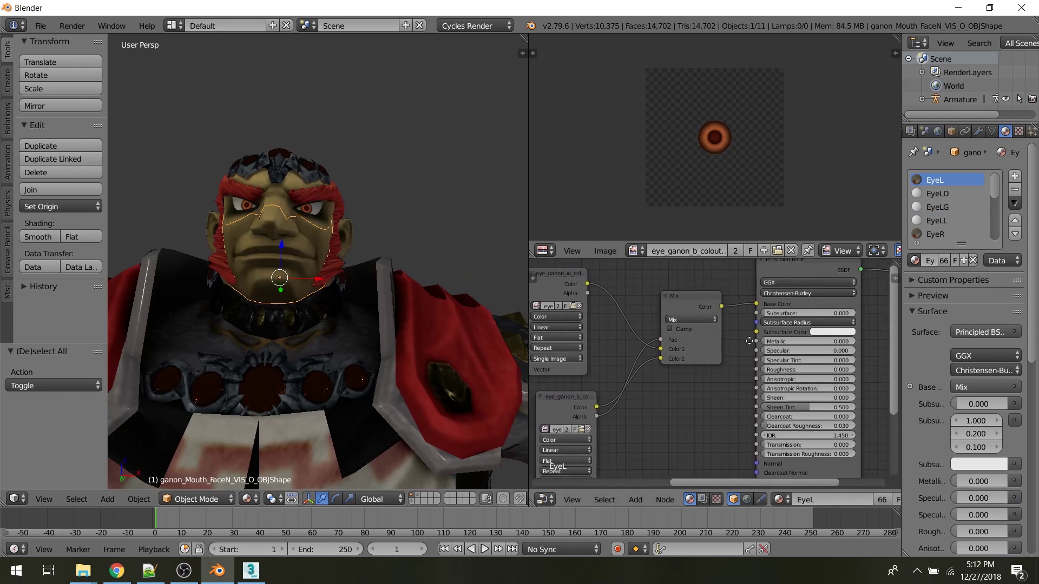
key(Tab)
key(Tab)
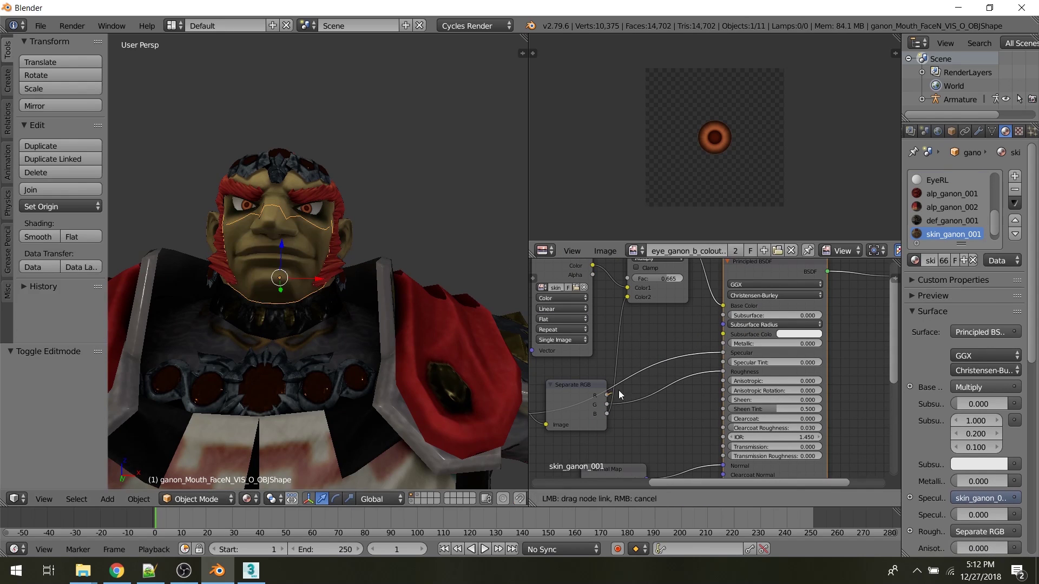
Try linking Separate RGB's red output to Metallic in skin_ganon_001, inspect the face's shading and detach the Metallic link again
drag(730, 347, 723, 344)
scroll(407, 306, up, 4)
middle_drag(407, 306, 400, 325)
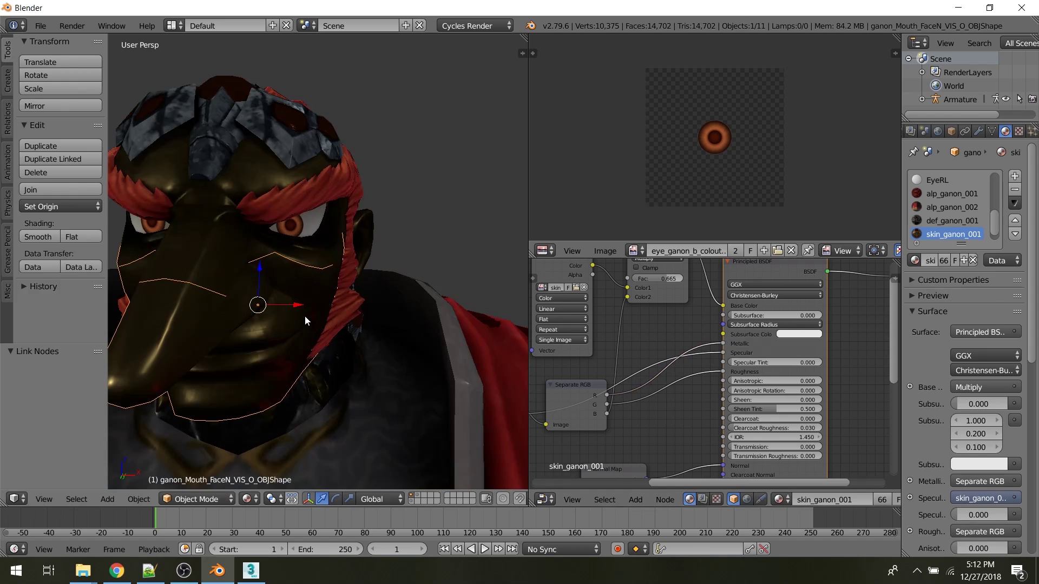
middle_drag(304, 316, 327, 311)
key(a)
scroll(349, 327, down, 3)
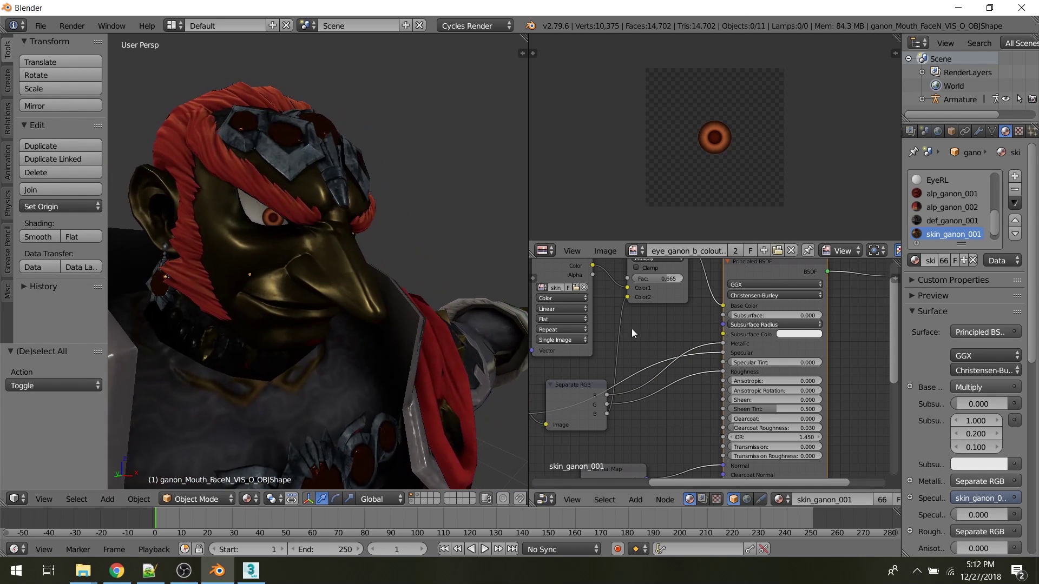
drag(722, 345, 693, 339)
middle_drag(373, 270, 294, 264)
Adjust the Multiply node's factor in the skin_ganon_001 material and check the skin on the model
middle_drag(685, 289, 680, 362)
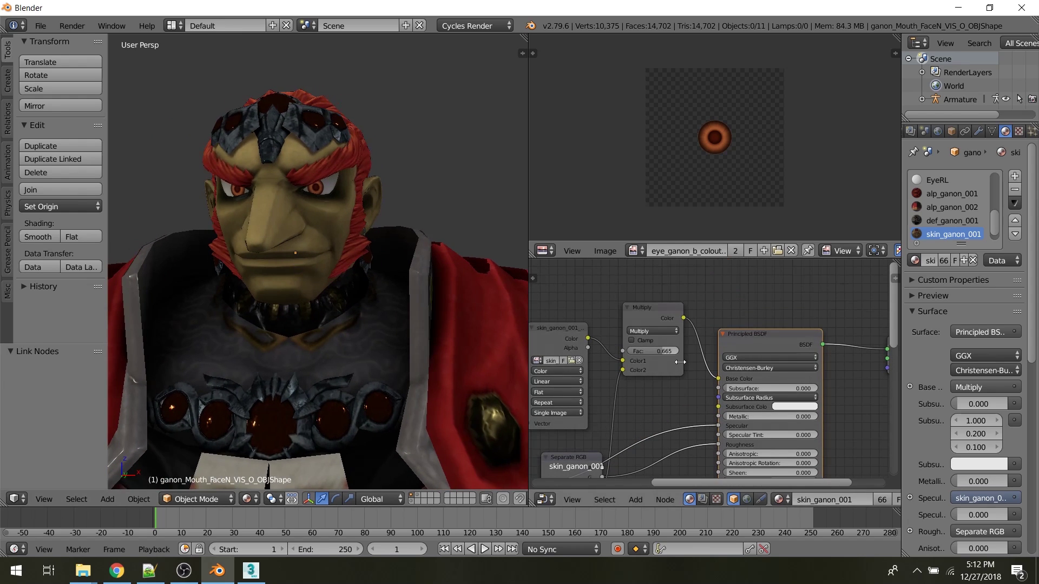
mouse_move(666, 353)
mouse_down()
mouse_move(682, 352)
mouse_move(668, 355)
mouse_up()
scroll(249, 344, down, 4)
middle_drag(248, 344, 301, 350)
scroll(301, 350, up, 3)
Select all linked faces of the cape in Edit Mode, offset them with Shrink/Fatten and check the cape from the front
shift+middle_drag(261, 240, 306, 277)
scroll(290, 220, down, 3)
right_click(306, 277)
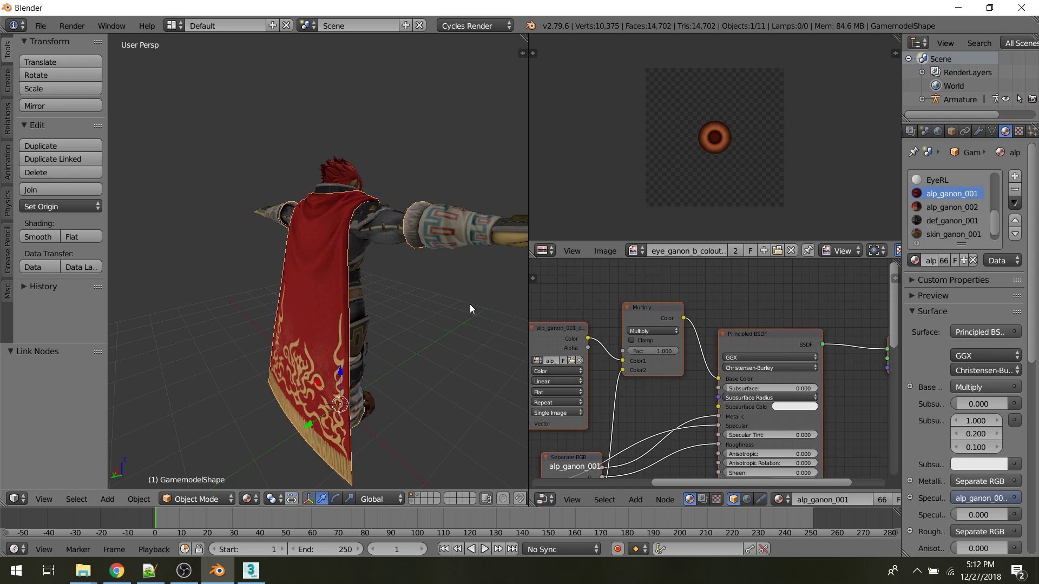
scroll(728, 320, down, 3)
key(Tab)
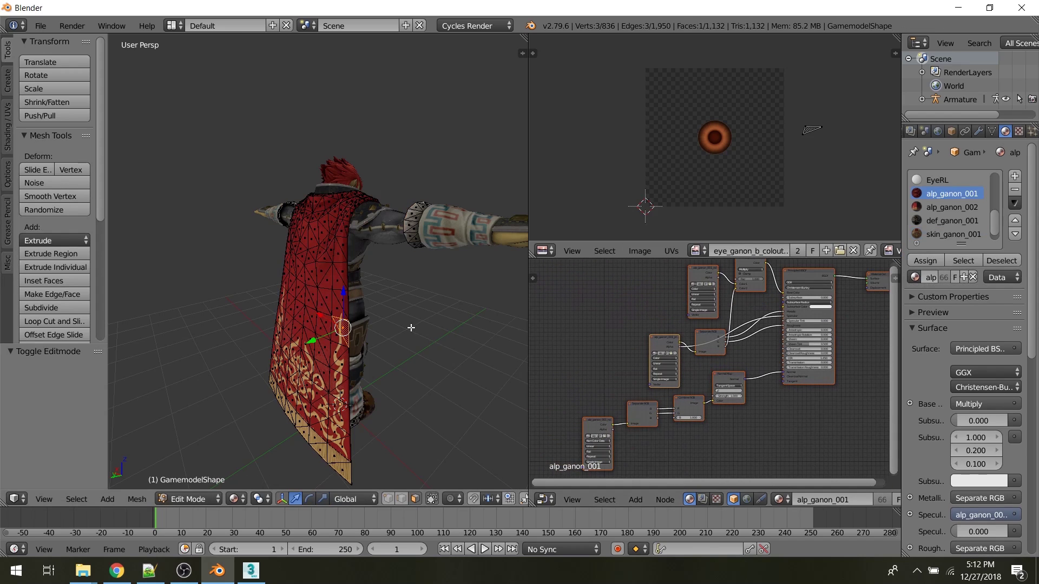
key(l)
scroll(395, 306, up, 3)
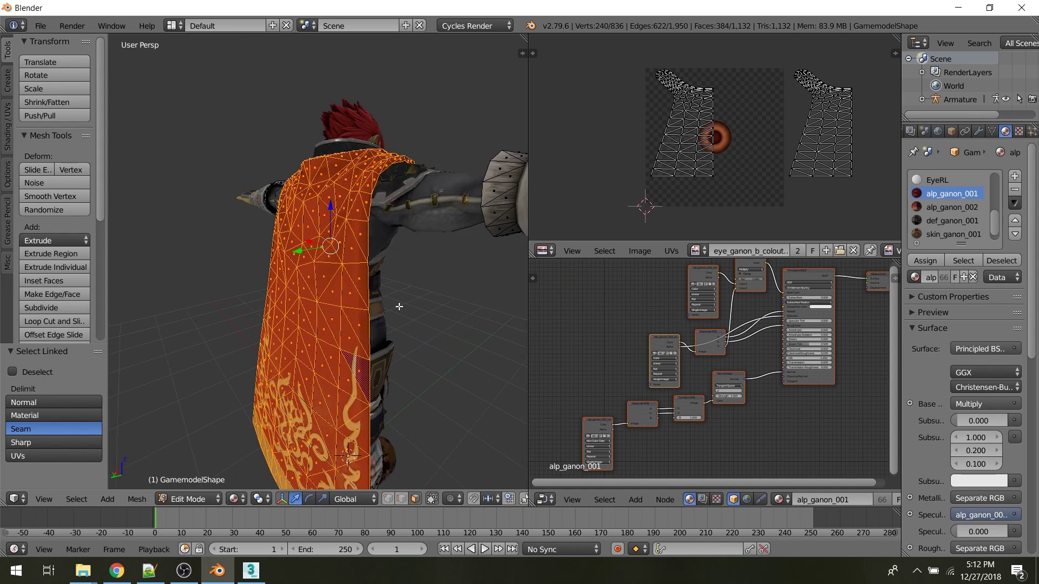
key(alt+s)
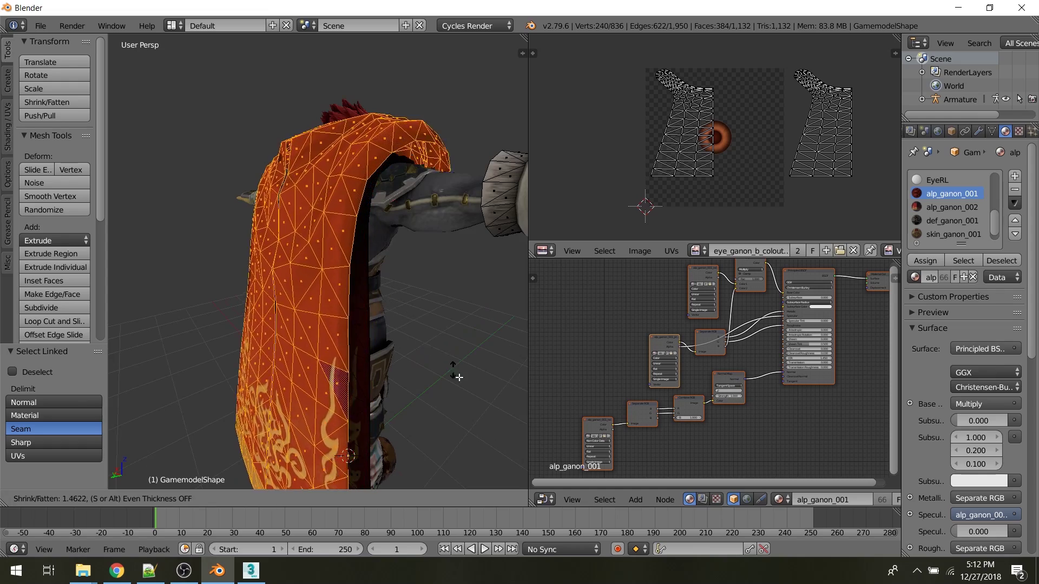
click(444, 316)
key(Tab)
middle_drag(429, 308, 297, 313)
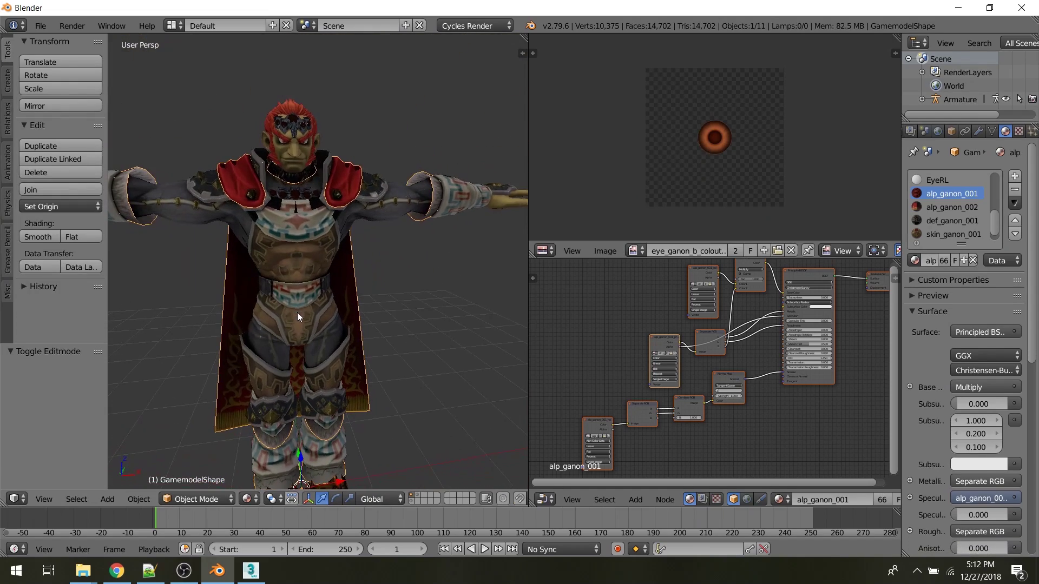
middle_drag(317, 362, 366, 329)
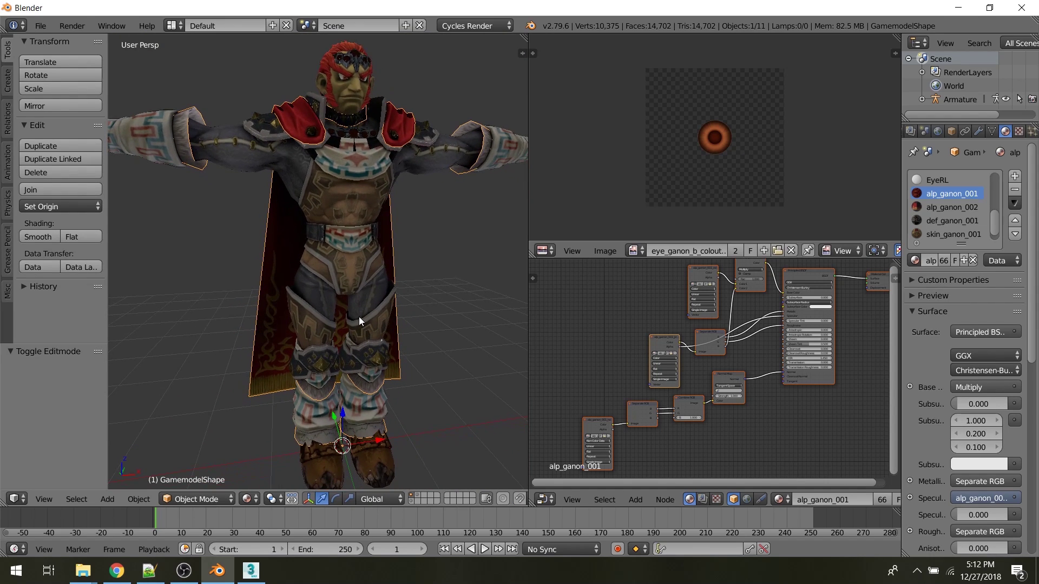
Select the eye mesh that uses the EyeL material and examine its UV layout over eye_ganon_b_colout.png in Edit Mode
shift+middle_drag(377, 166, 323, 269)
scroll(348, 275, up, 4)
right_click(323, 268)
scroll(326, 279, up, 5)
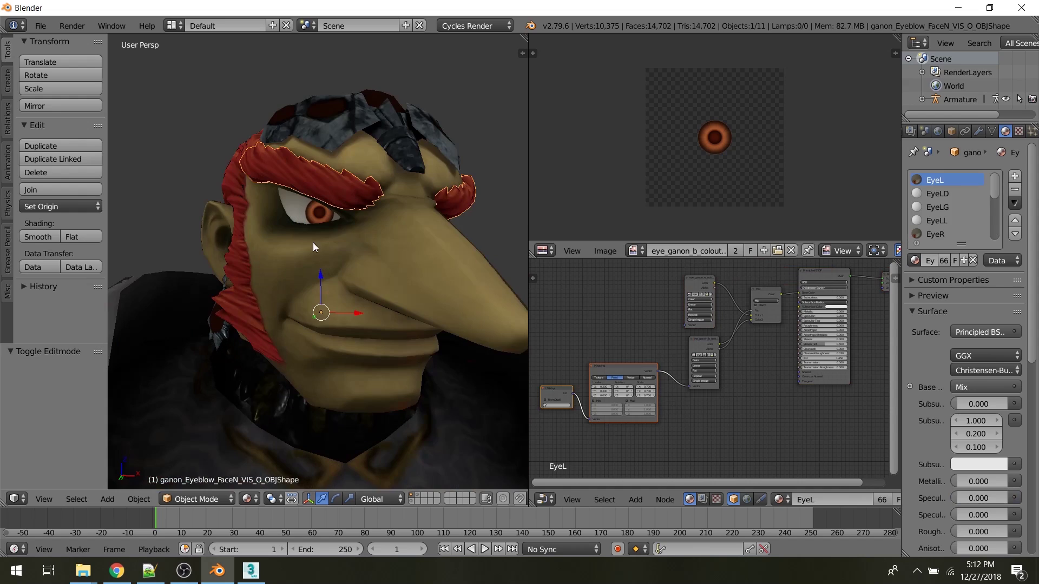
scroll(645, 304, down, 1)
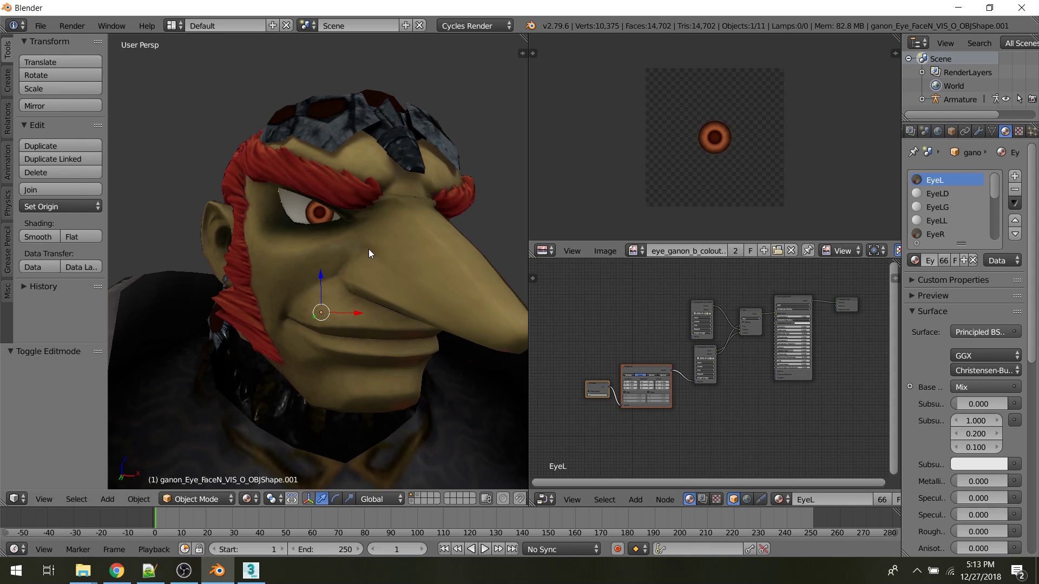
key(Tab)
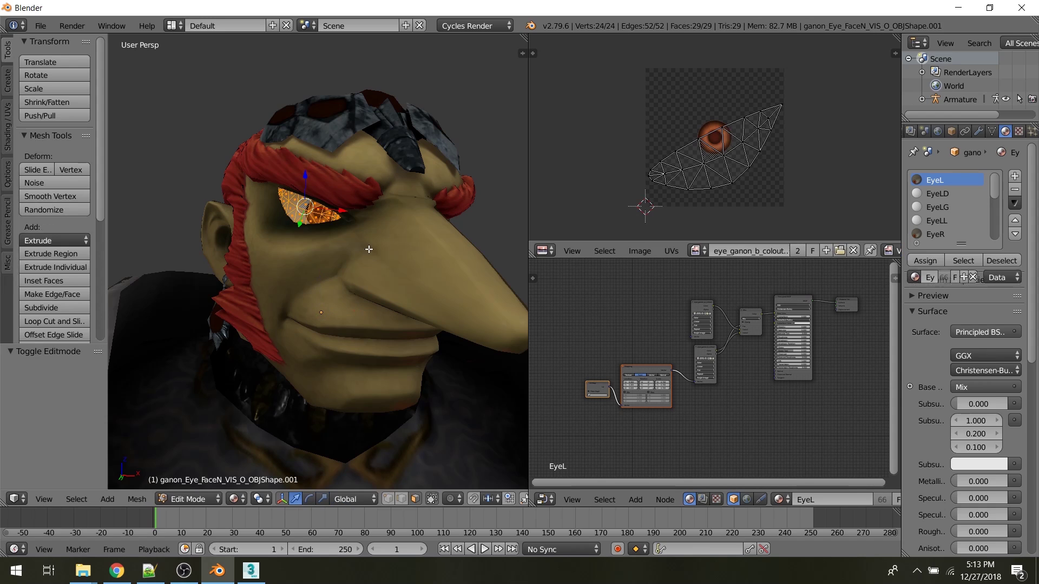
scroll(744, 129, up, 1)
click(704, 250)
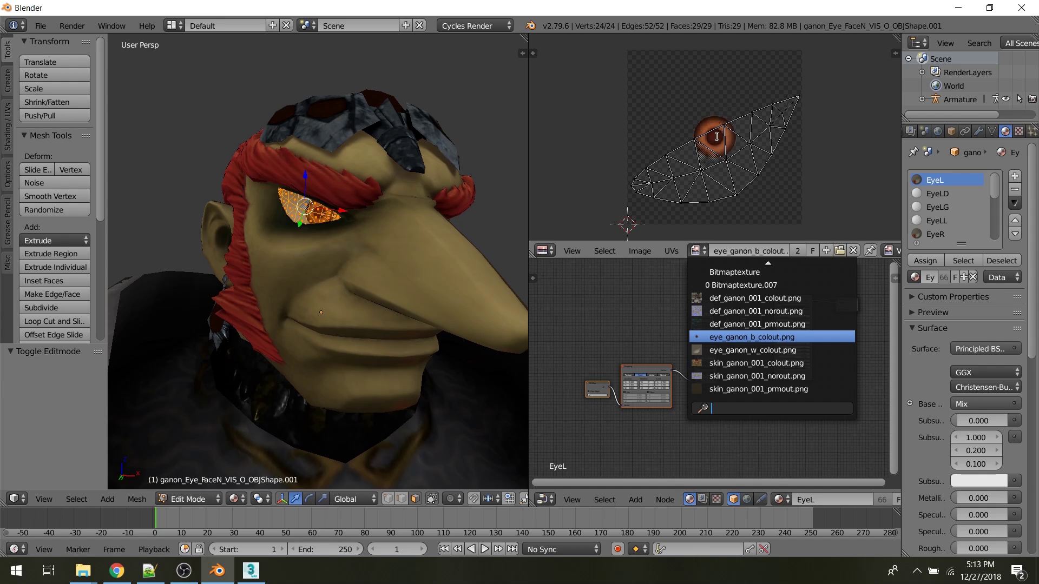
Set the Mapping node's Y location to 0.300 in the EyeL material and compare both eyes on the model
scroll(652, 405, up, 6)
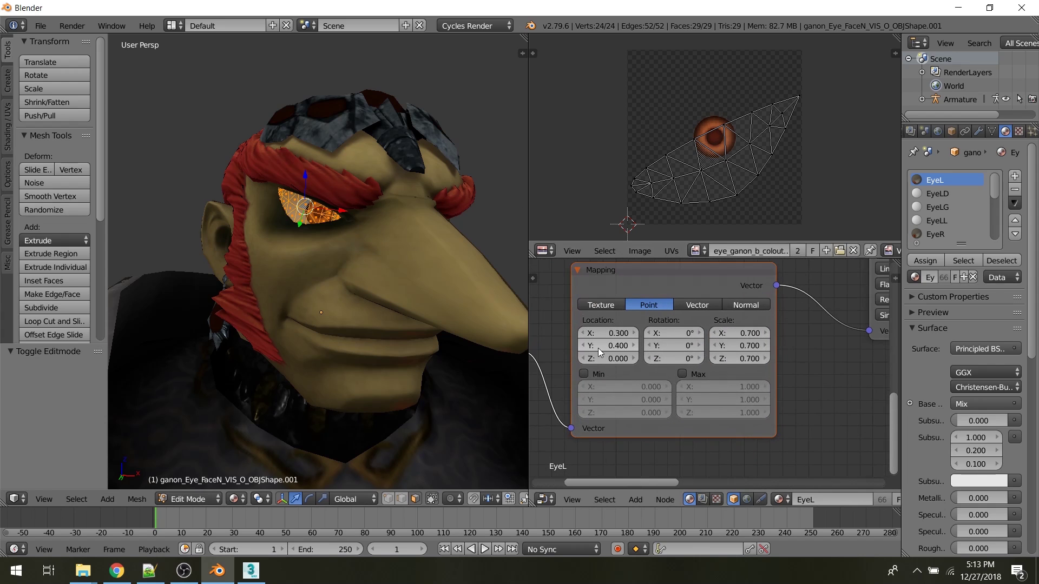
middle_drag(460, 325, 368, 325)
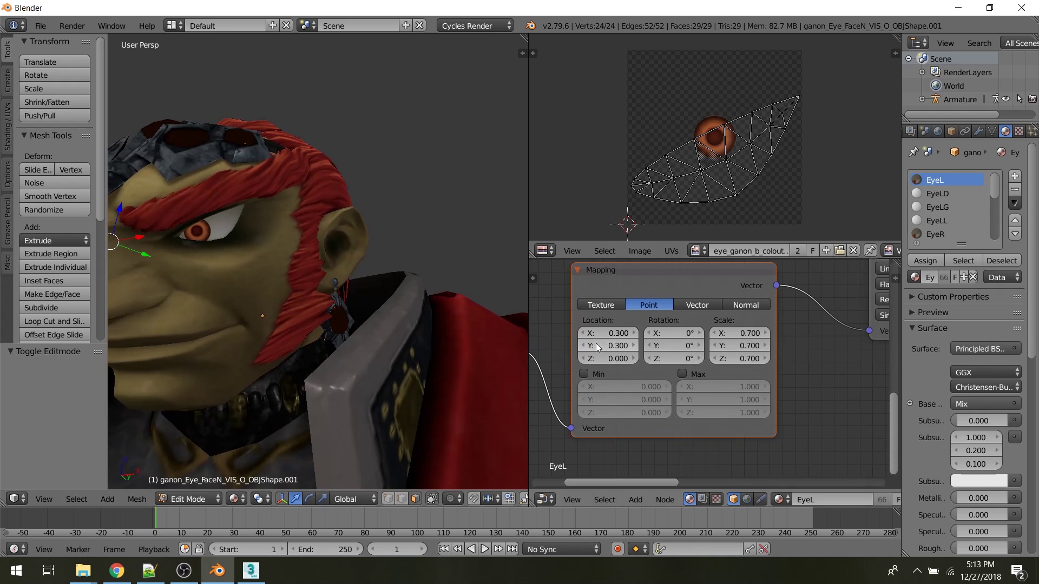
click(634, 347)
scroll(281, 303, down, 6)
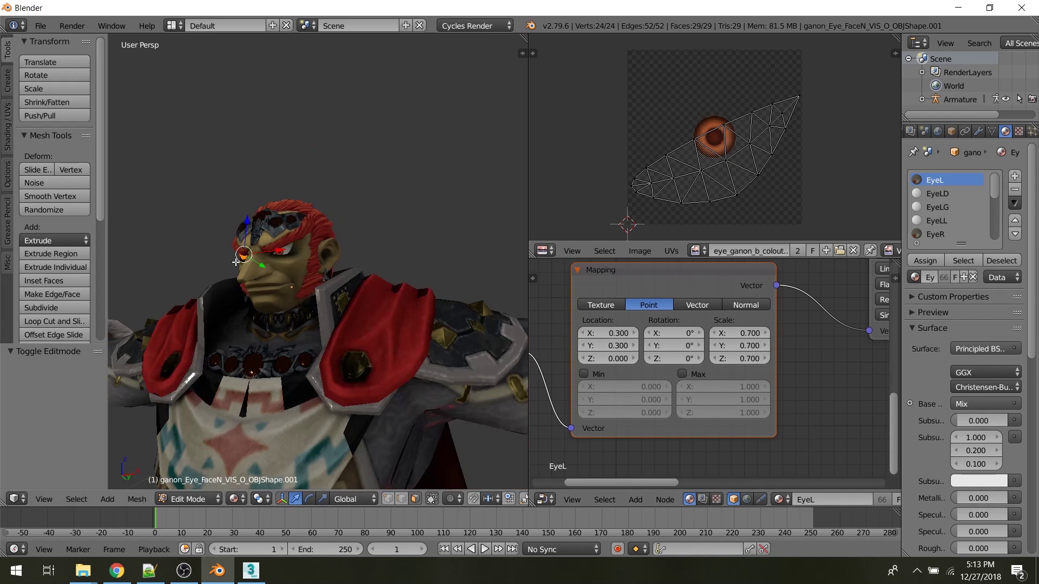
middle_drag(206, 295, 372, 290)
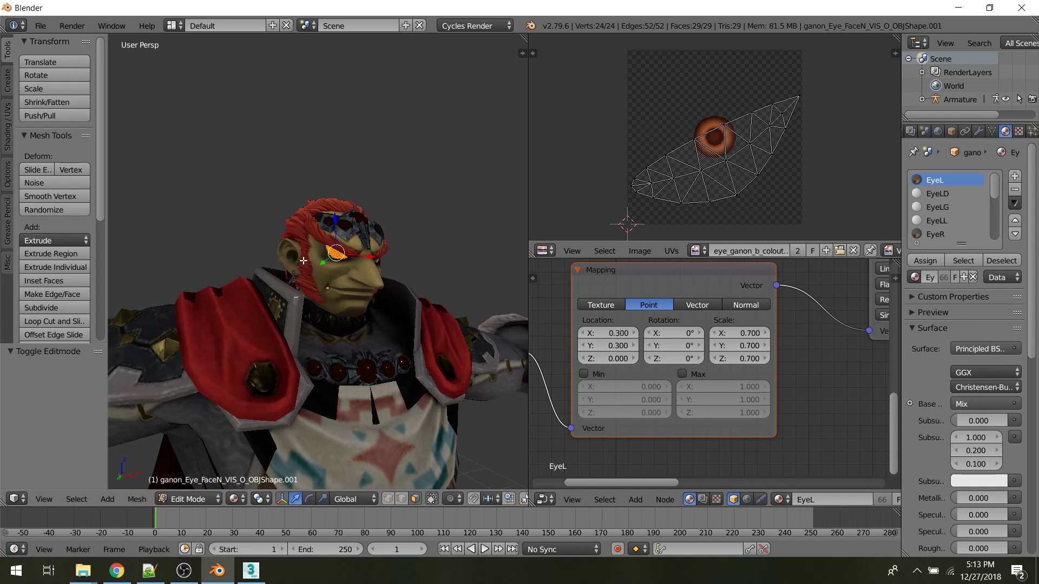
Compare both eyes on the face and examine the EyeL material's Mapping values against the eye's UV layout
scroll(304, 260, up, 3)
key(Tab)
scroll(711, 323, down, 2)
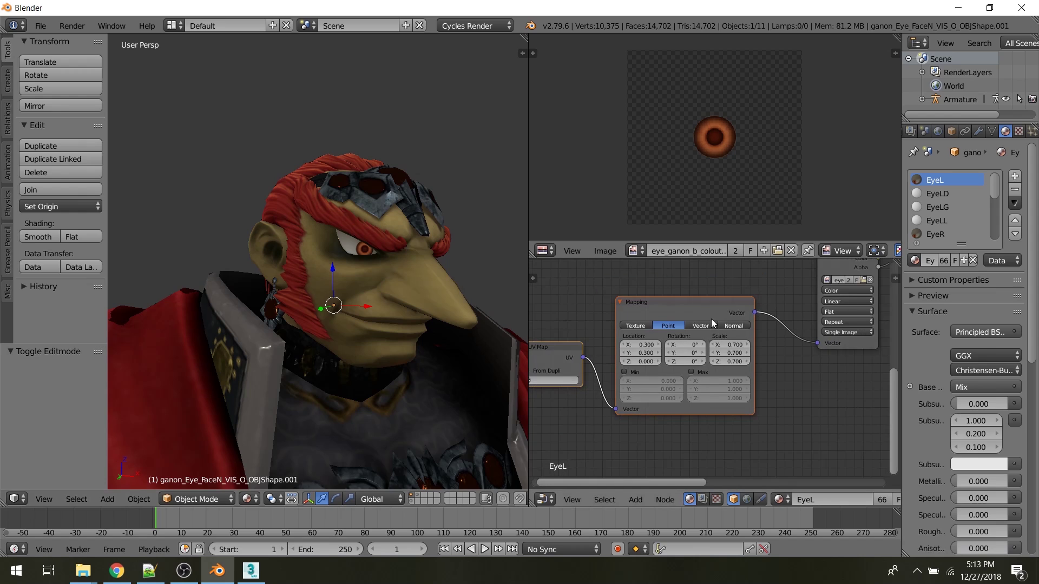
mouse_move(384, 259)
middle_down()
mouse_move(325, 264)
mouse_move(387, 273)
middle_up()
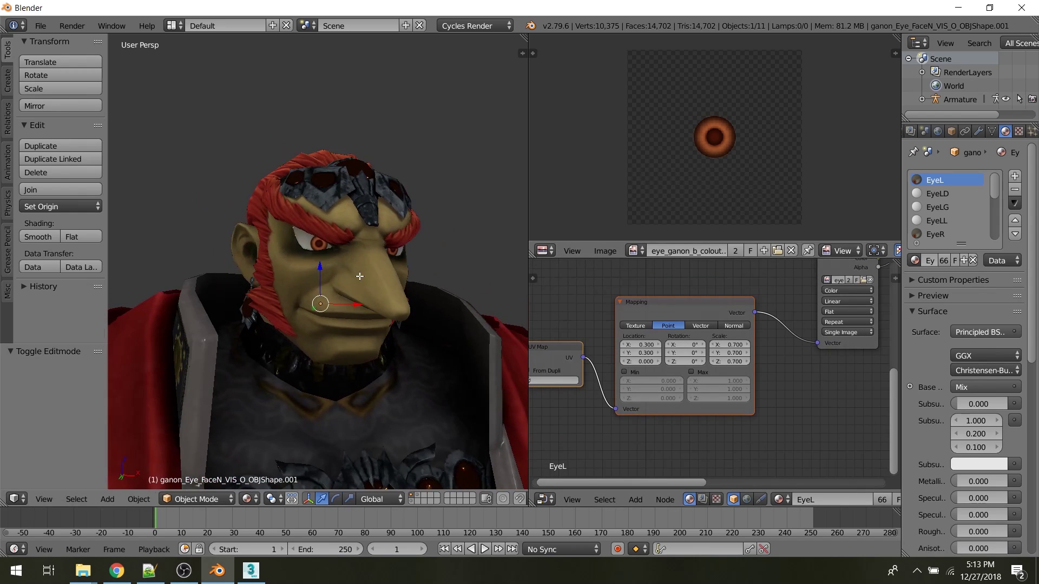
key(Tab)
scroll(710, 331, down, 2)
middle_drag(759, 342, 782, 356)
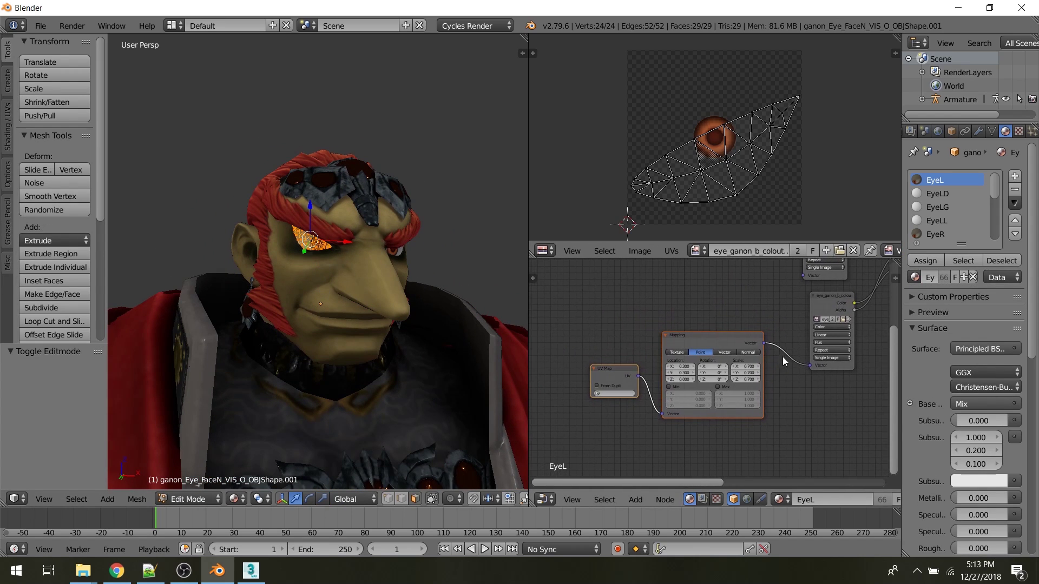
middle_drag(697, 270, 723, 238)
scroll(706, 366, up, 6)
middle_drag(693, 344, 644, 394)
scroll(703, 352, down, 4)
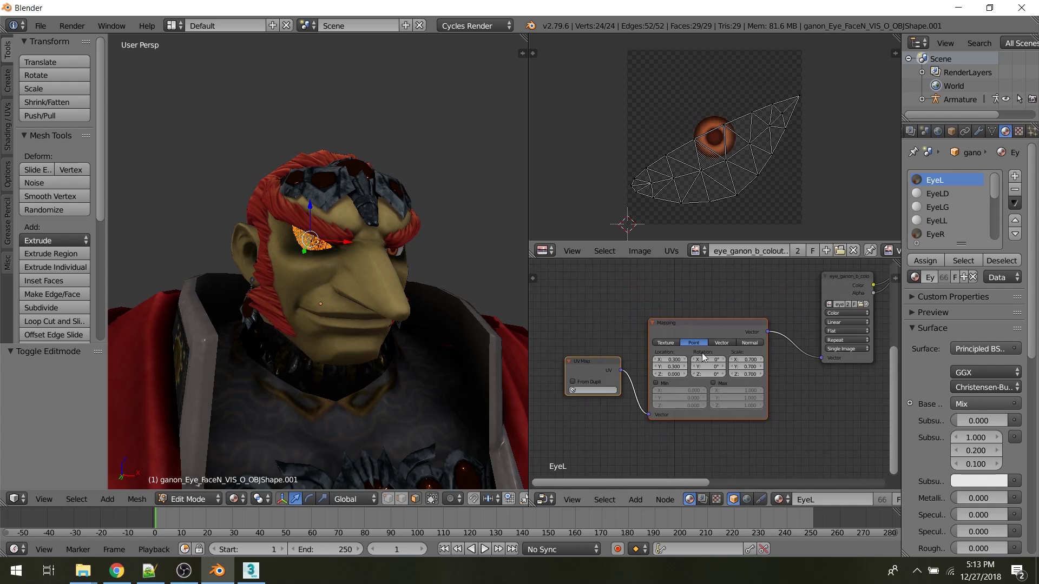
drag(683, 333, 726, 320)
scroll(793, 361, up, 3)
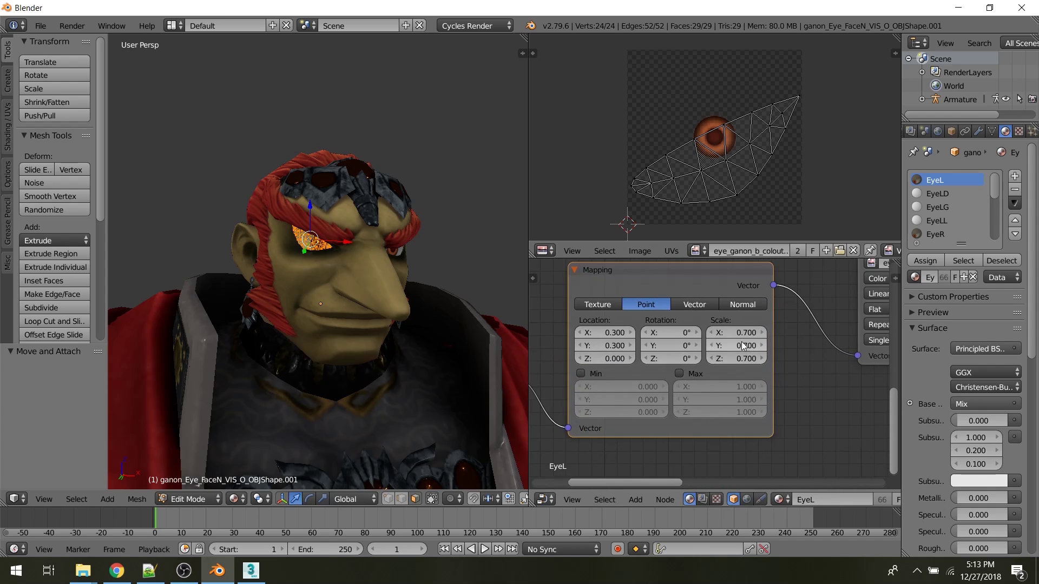
key(Tab)
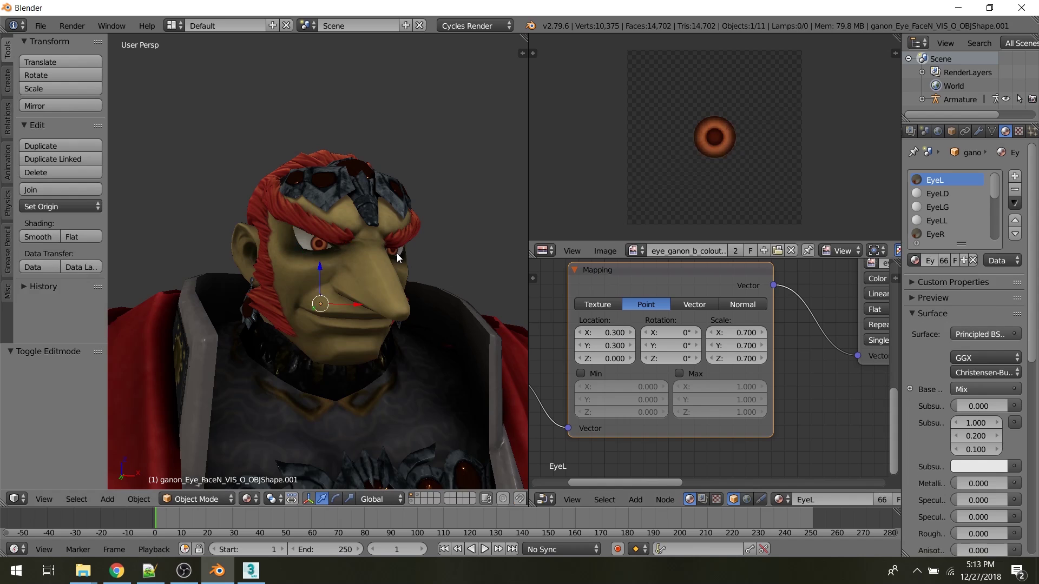
middle_drag(397, 254, 282, 254)
scroll(281, 255, down, 6)
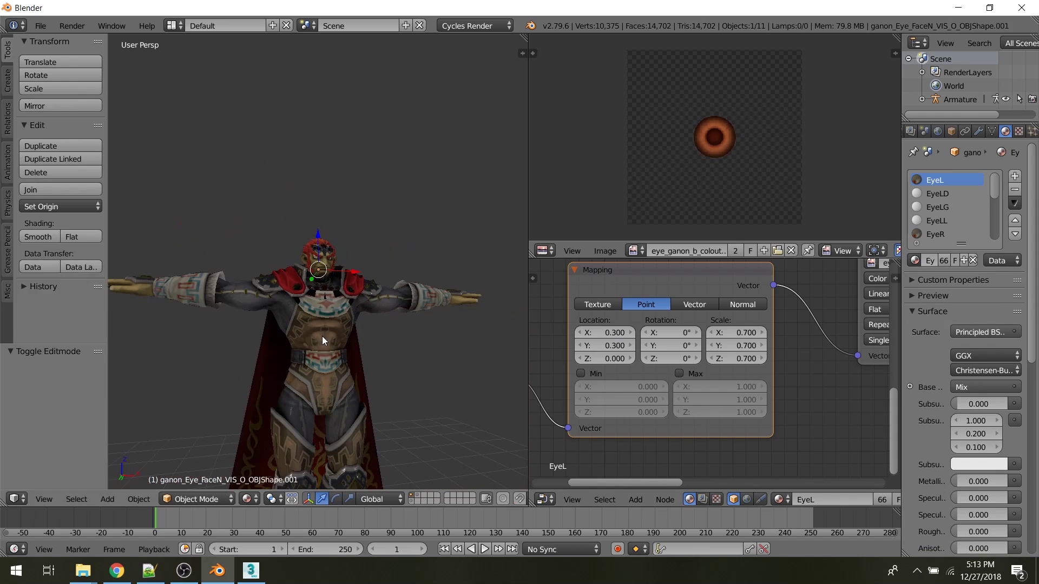
Select the body mesh, select the linked faces of the upper chest piece in Edit Mode and try moving them
shift+middle_drag(323, 336, 318, 284)
scroll(331, 270, up, 5)
right_click(318, 285)
key(Tab)
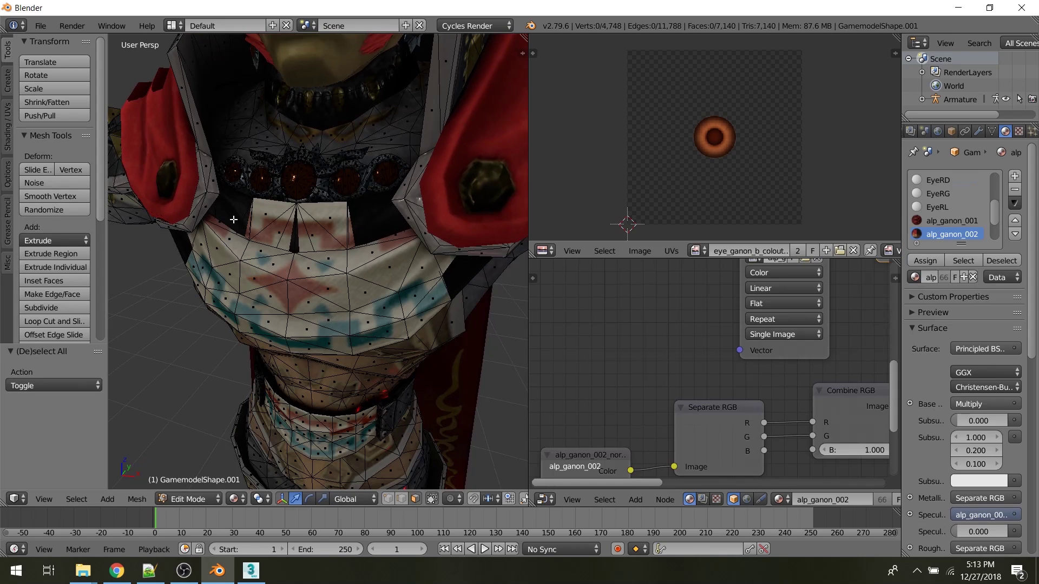
key(l)
key(g)
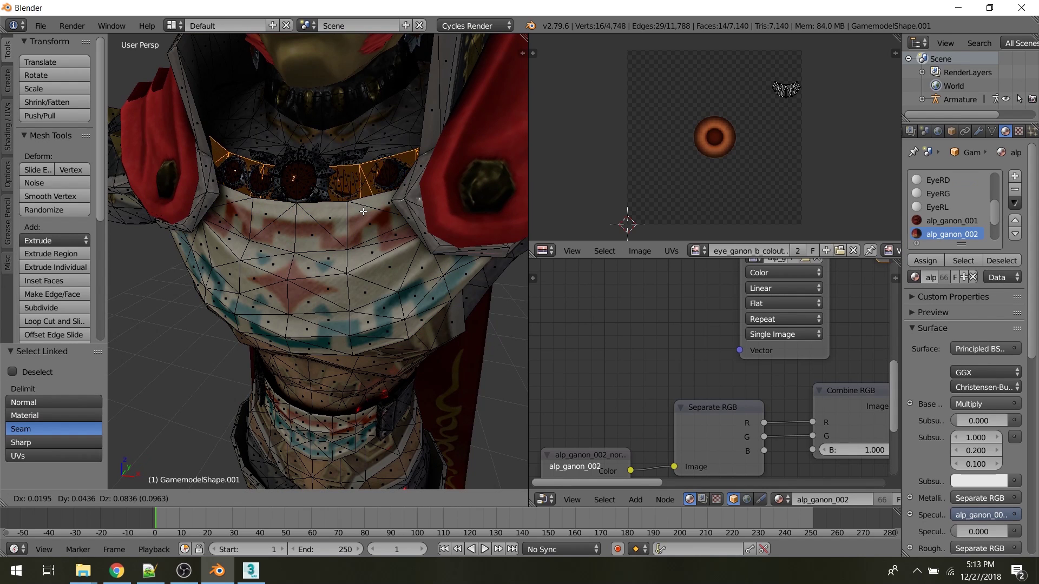
right_click(364, 211)
Try offsetting the selected chest faces with Shrink/Fatten, check the body in Object Mode and try moving the faces once more
mouse_move(377, 214)
middle_down()
mouse_move(338, 200)
mouse_move(368, 219)
middle_up()
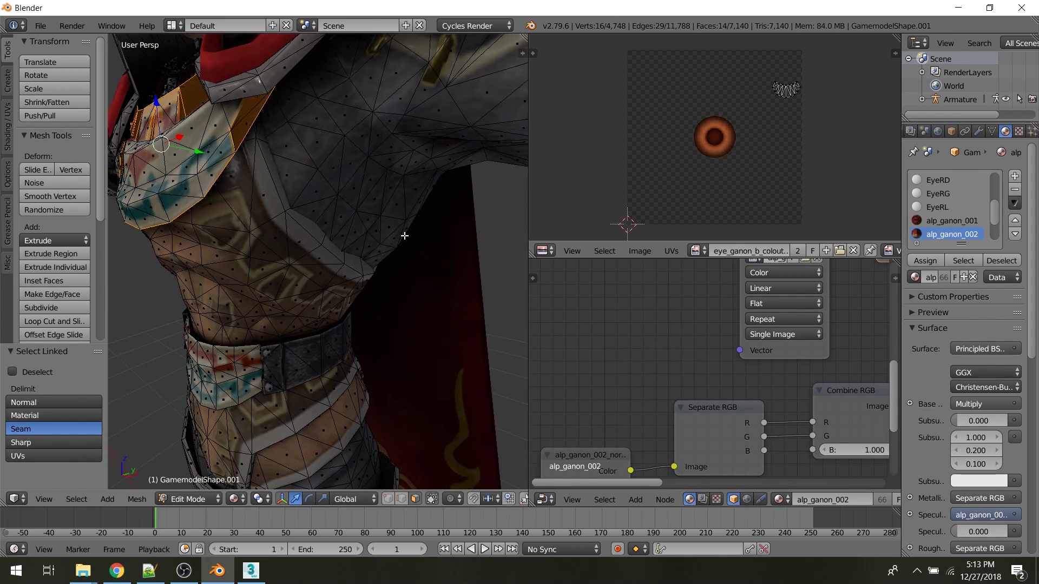
key(alt+s)
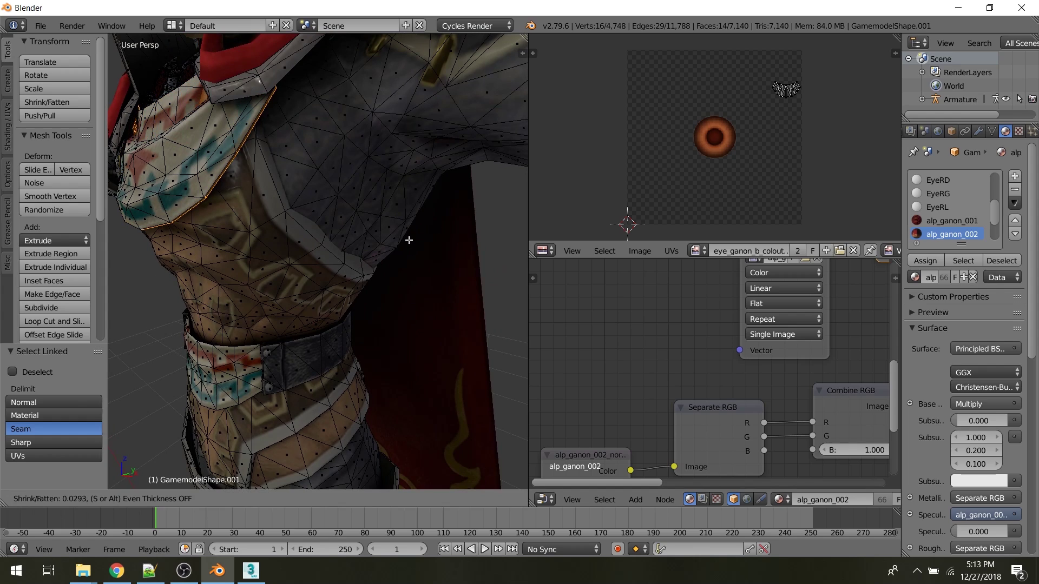
right_click(402, 250)
key(Tab)
scroll(400, 251, down, 7)
middle_drag(401, 251, 374, 280)
scroll(374, 280, up, 2)
key(Tab)
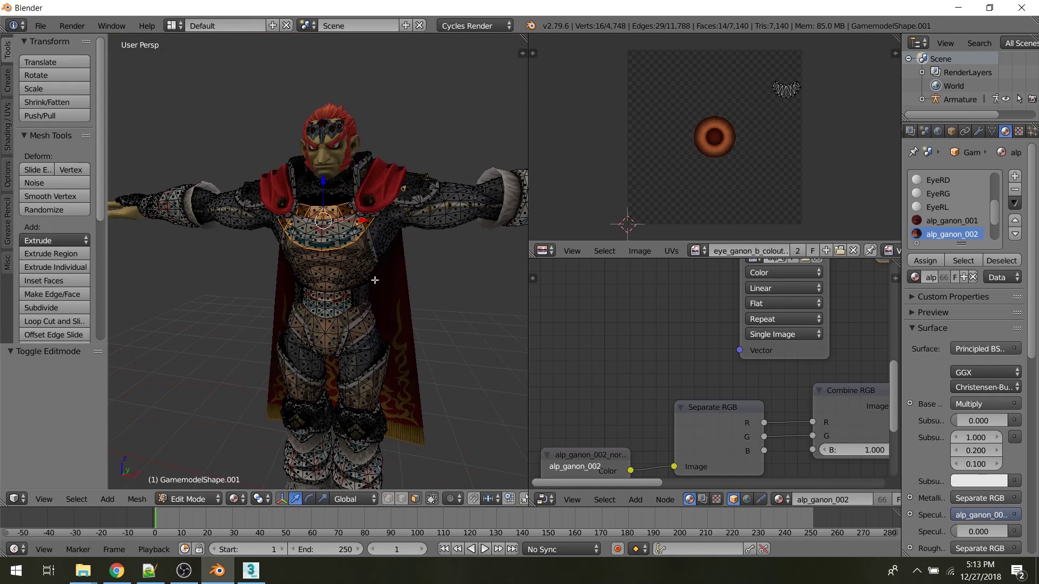
key(g)
right_click(223, 165)
Return the body mesh to Object Mode, deselect everything and check the full model from the front
middle_drag(224, 169, 349, 244)
scroll(376, 197, down, 4)
key(Tab)
scroll(322, 262, down, 4)
key(a)
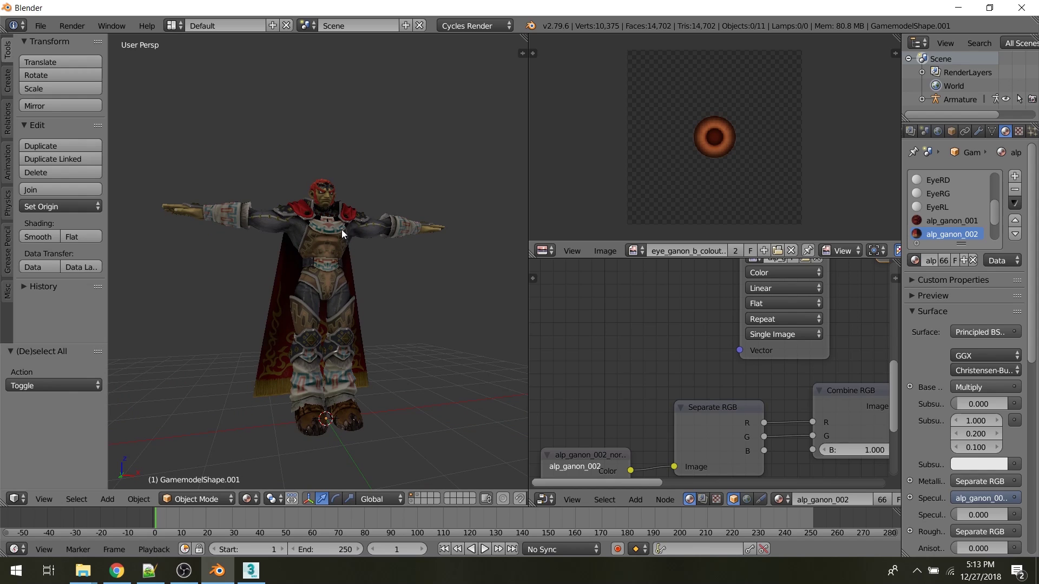
middle_drag(411, 261, 377, 271)
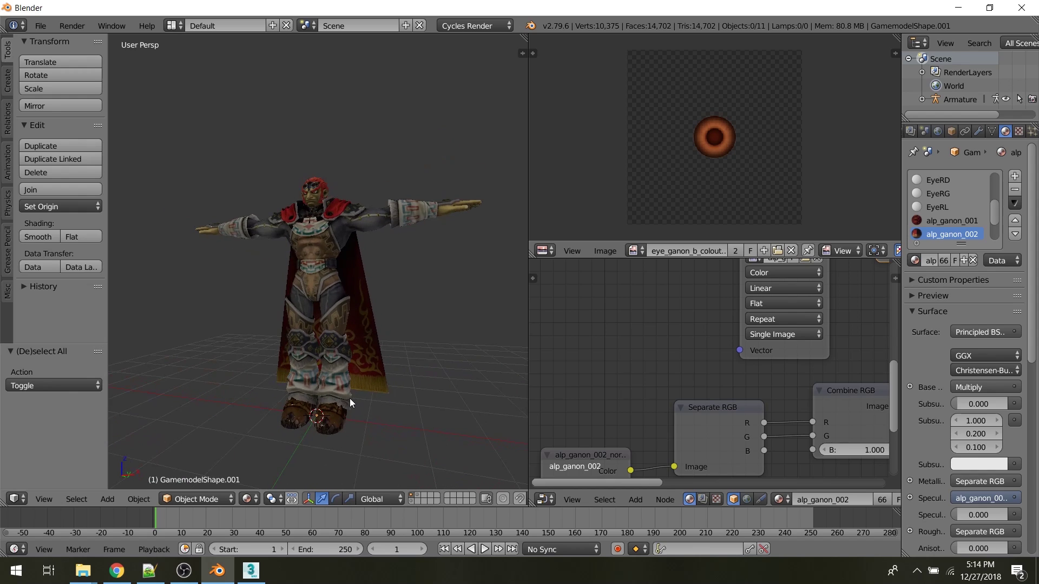
Show the armature's layer together with the model and put the armature in Pose Mode
click(413, 498)
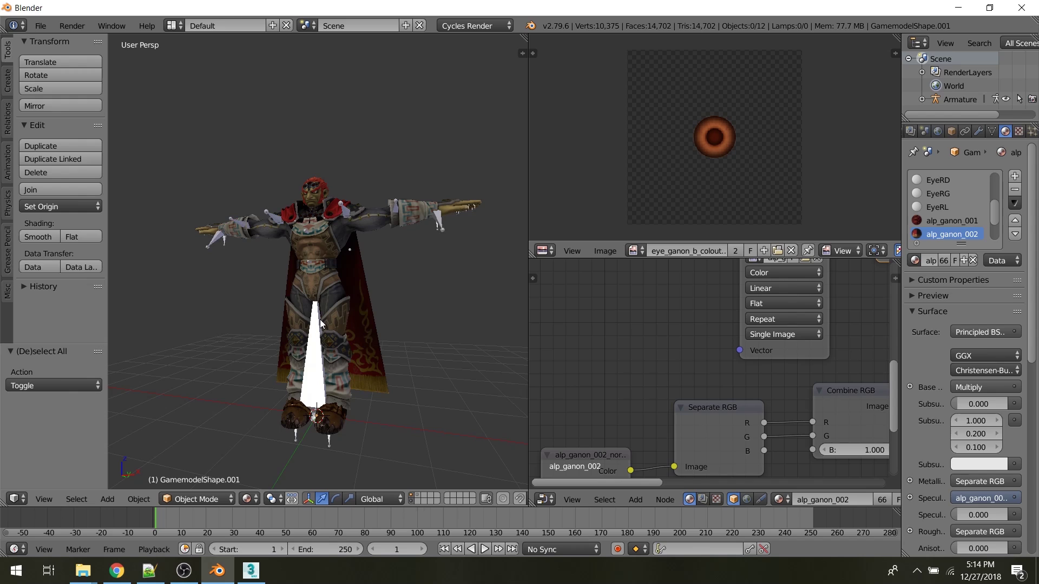
right_click(311, 358)
click(223, 453)
Enable X-Ray display for the armature and deselect all of its bones
click(981, 133)
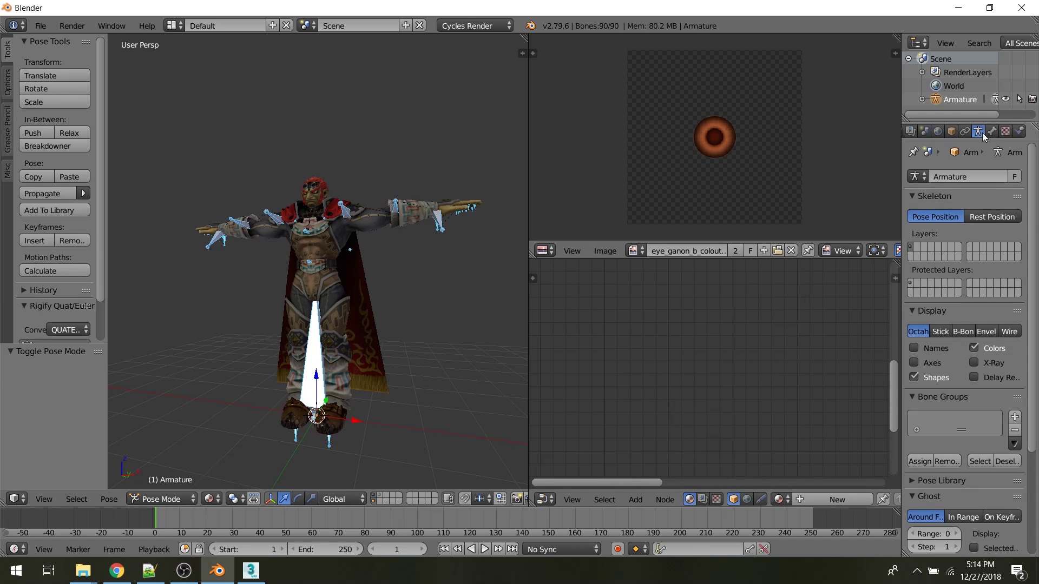
click(984, 365)
scroll(368, 247, up, 2)
key(a)
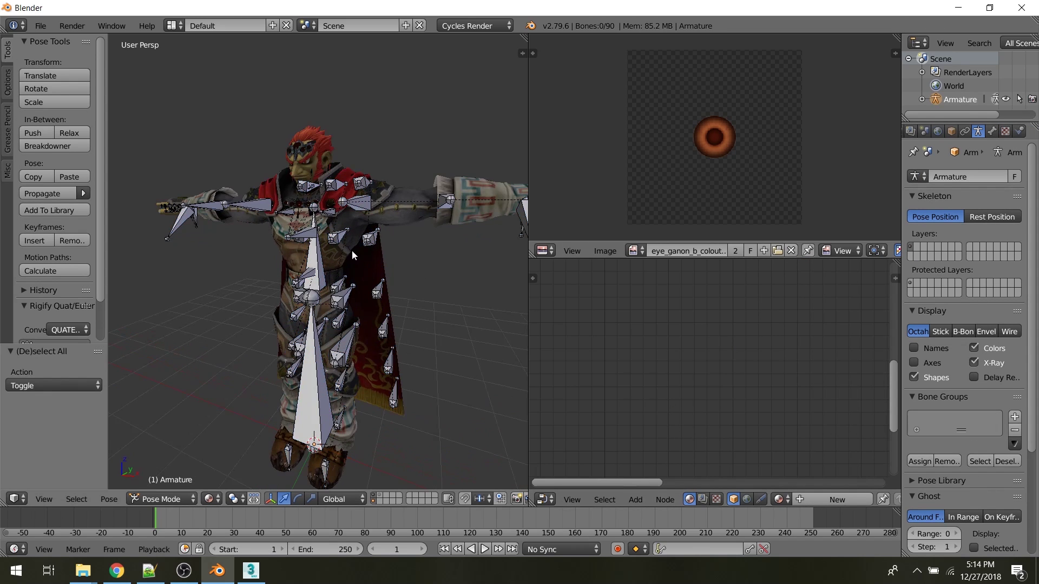
Rotate the Bust bone about 17° and the bone beside the character's left collar 3.71°
middle_drag(352, 250, 381, 248)
right_click(324, 237)
key(r)
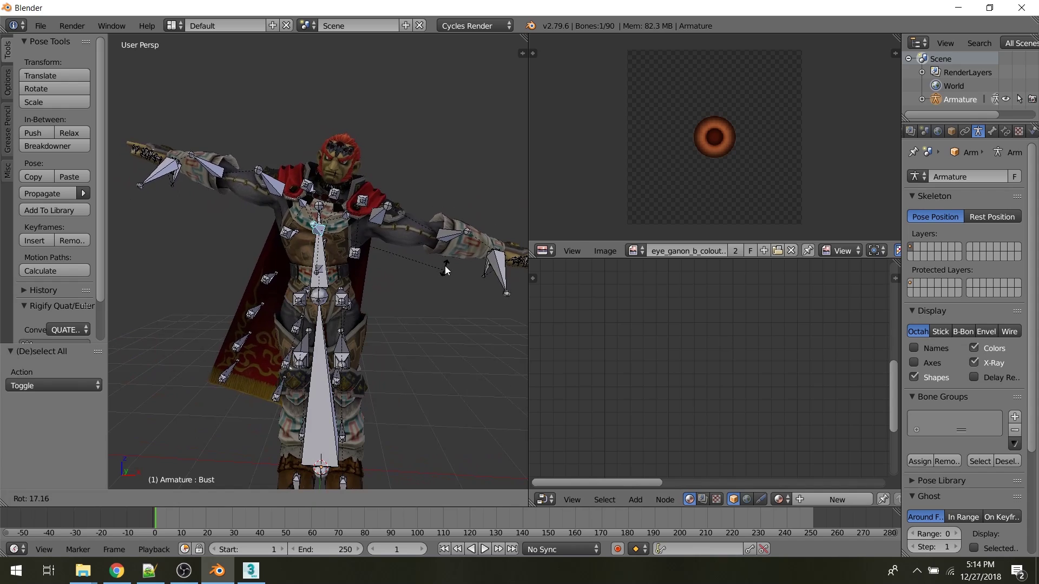
click(445, 265)
right_click(349, 215)
key(r)
click(423, 245)
Lower the character's left arm by rotating the ShoulderL bone downward and the ArmL bone 40.4°, and check the pose
right_click(382, 214)
key(r)
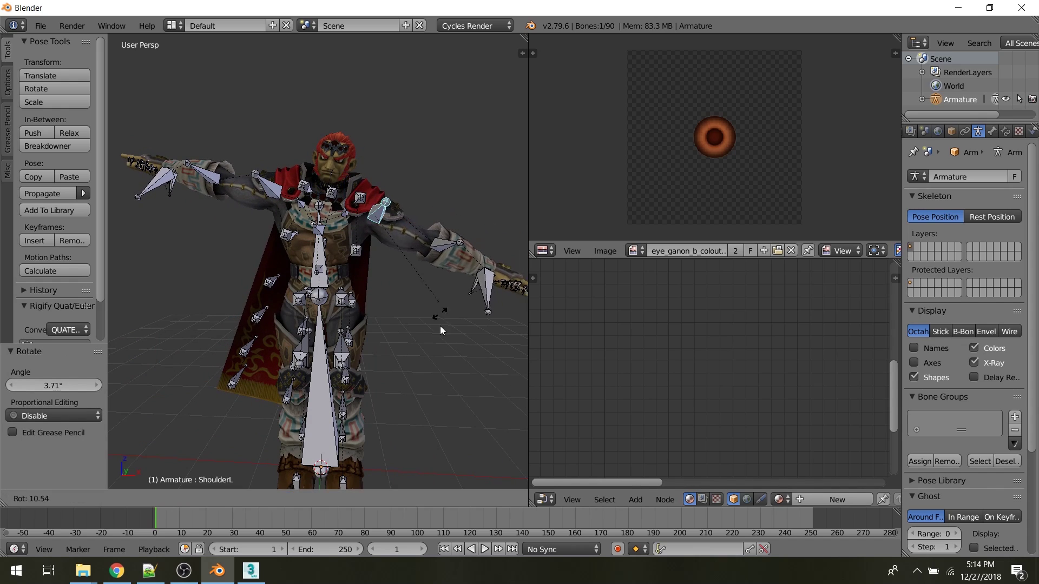
click(421, 271)
right_click(421, 272)
key(r)
click(418, 320)
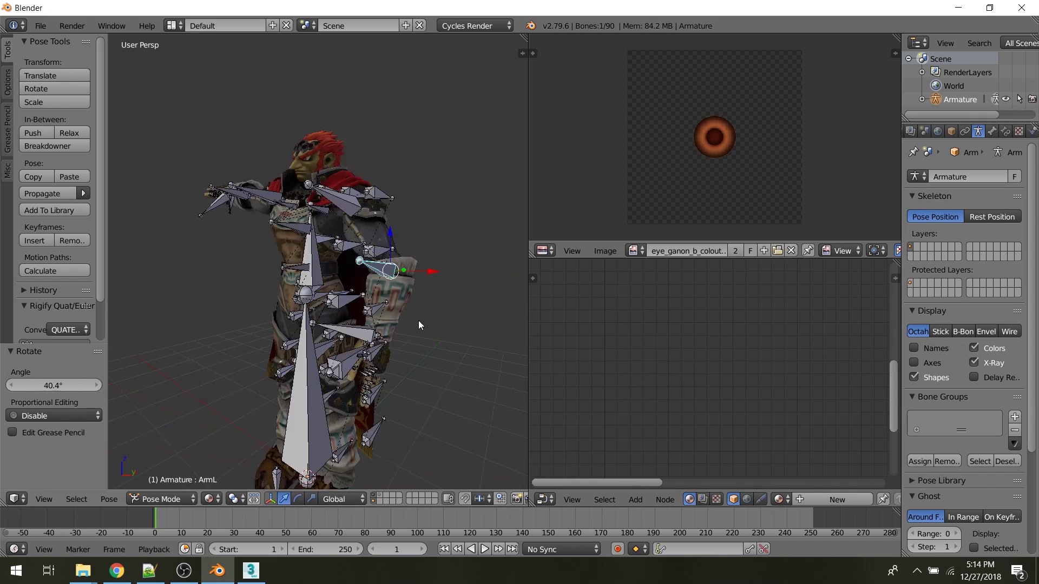
middle_drag(418, 320, 541, 310)
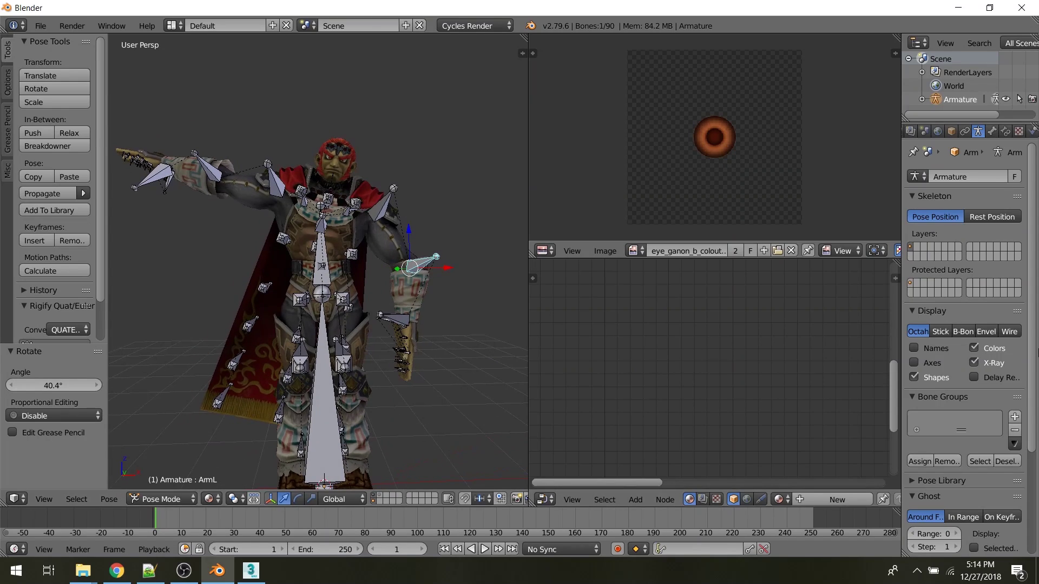
Compare the armature's Rest Position with its Pose Position and view the bones in Edit Mode
click(991, 217)
click(934, 218)
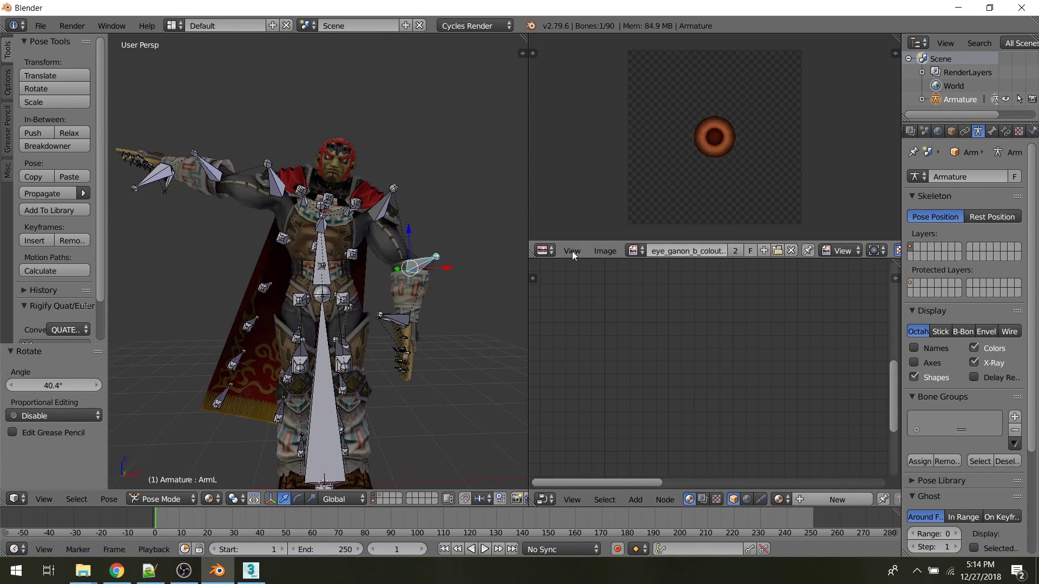
key(Tab)
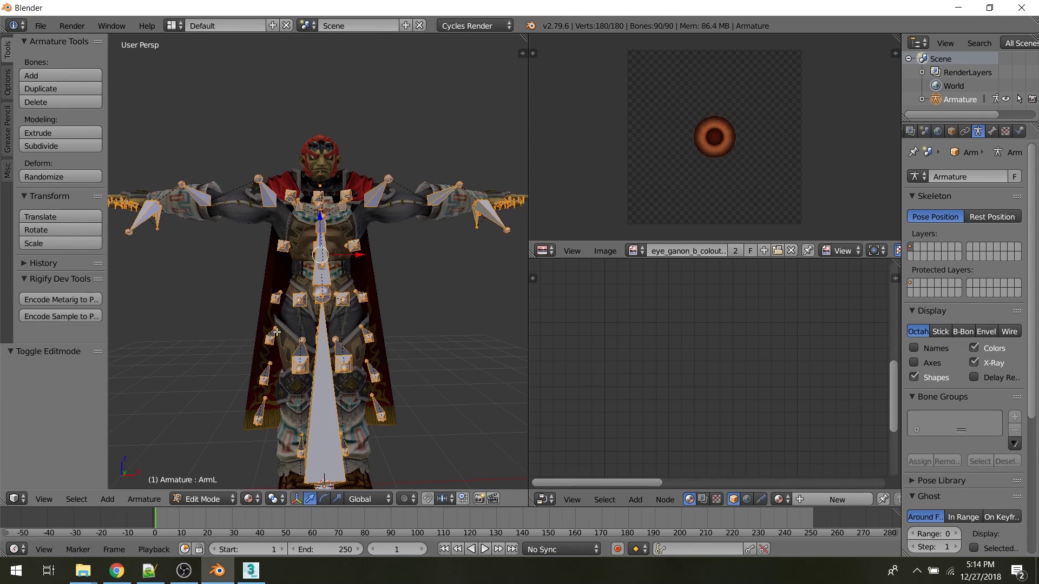
Switch the armature to Object Mode, deselect everything and inspect the bones and cape from the side and back
click(208, 501)
click(215, 473)
key(a)
scroll(251, 369, down, 3)
middle_drag(252, 368, 361, 347)
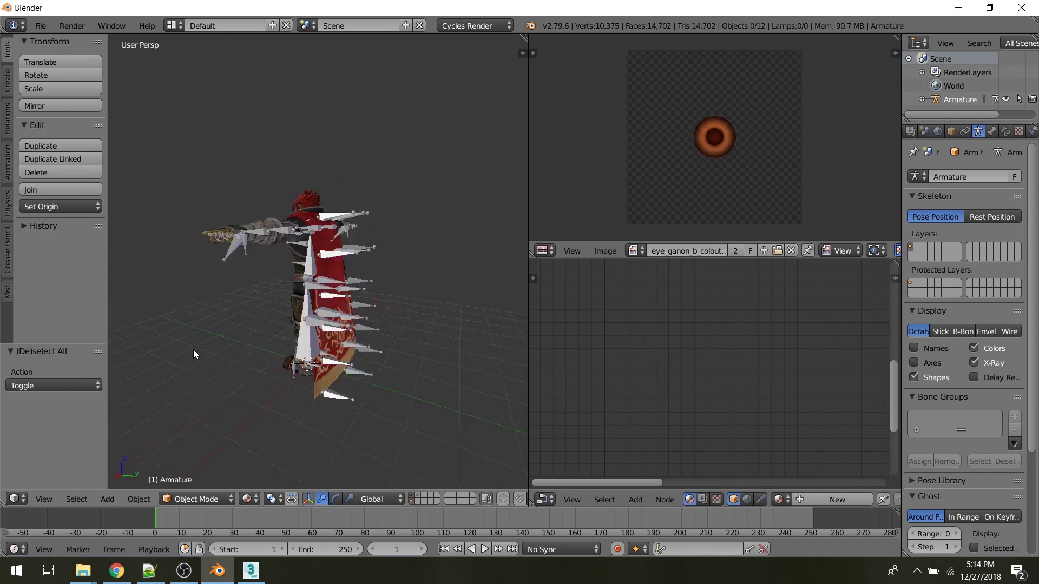
scroll(431, 331, up, 6)
scroll(425, 313, down, 6)
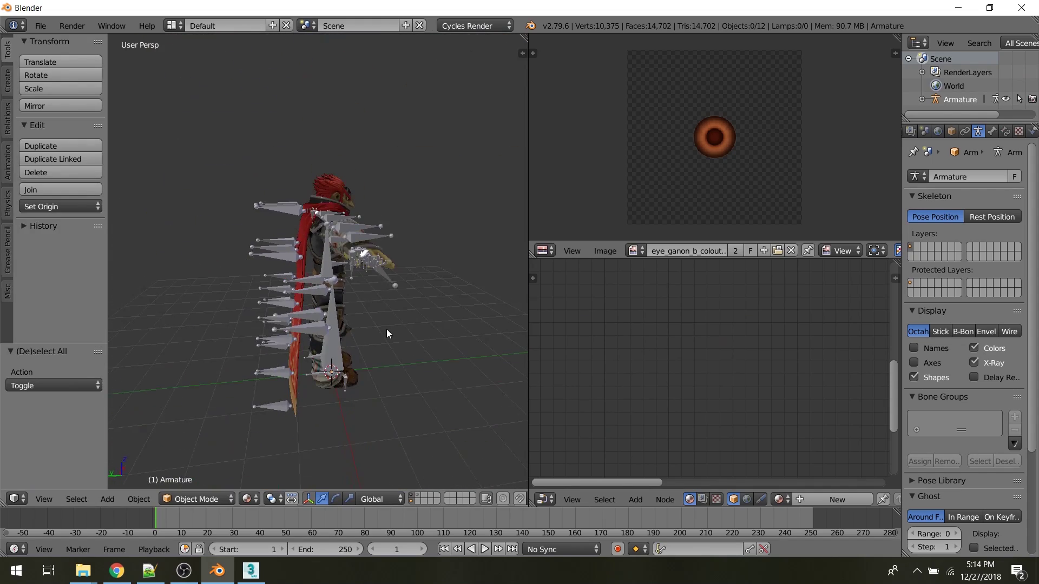